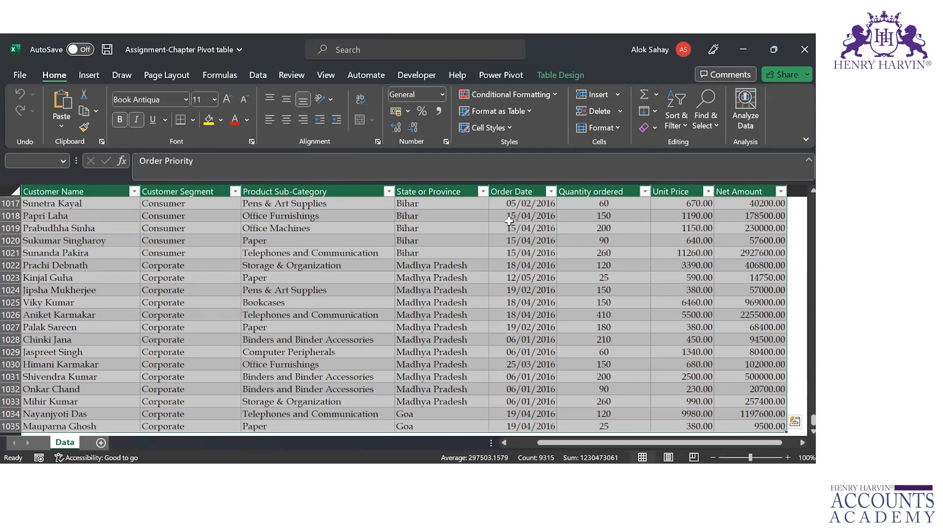
# Select the entire data table on the Data sheet, from the Order Priority header to the last Net Amount record
pyautogui.click(442, 237)
pyautogui.click(441, 234)
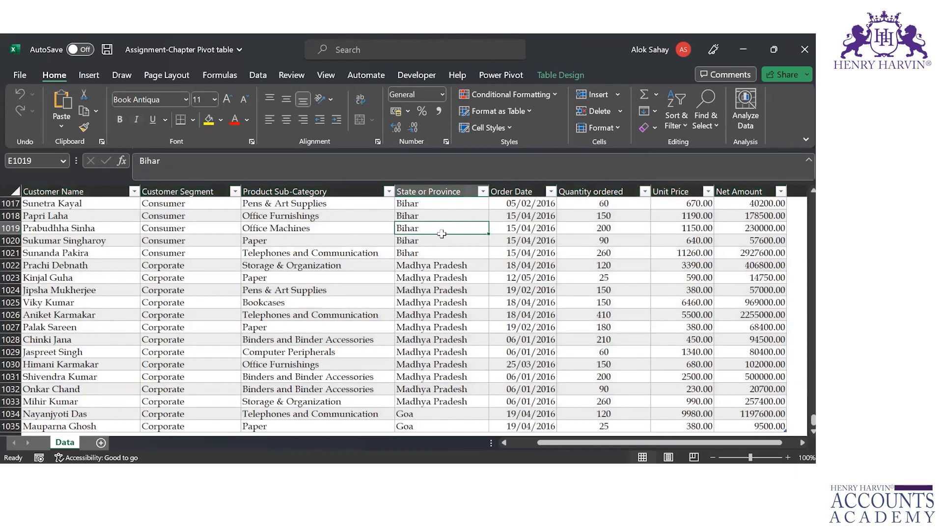
pyautogui.hotkey('ctrl', 'Up')
pyautogui.press('Left')
pyautogui.press('Left')
pyautogui.press('Left')
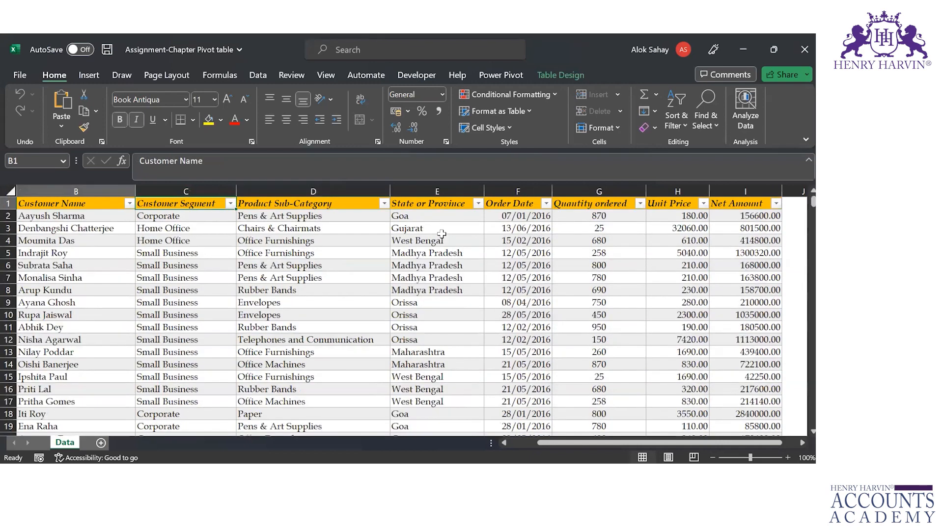
pyautogui.press('Left')
pyautogui.hotkey('ctrl', 'shift', 'End')
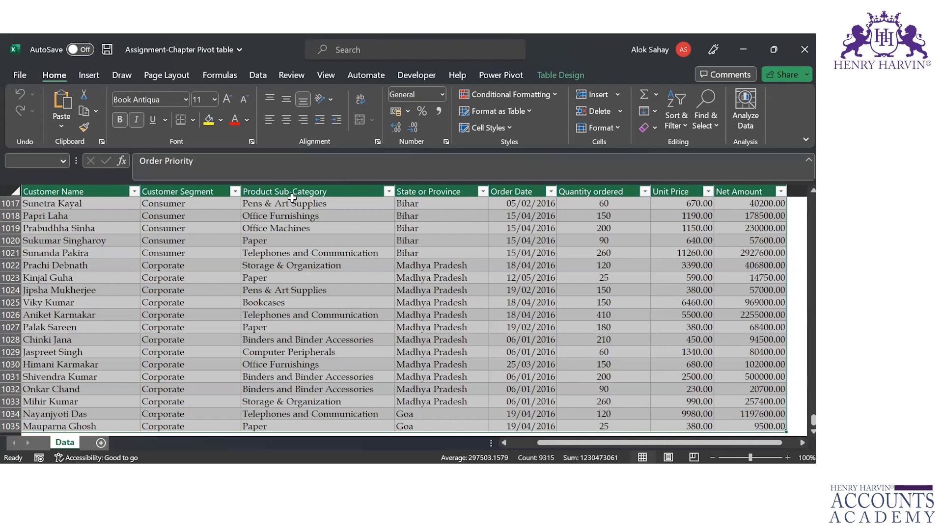
# Insert a PivotTable based on Table1 on a new worksheet
pyautogui.click(82, 70)
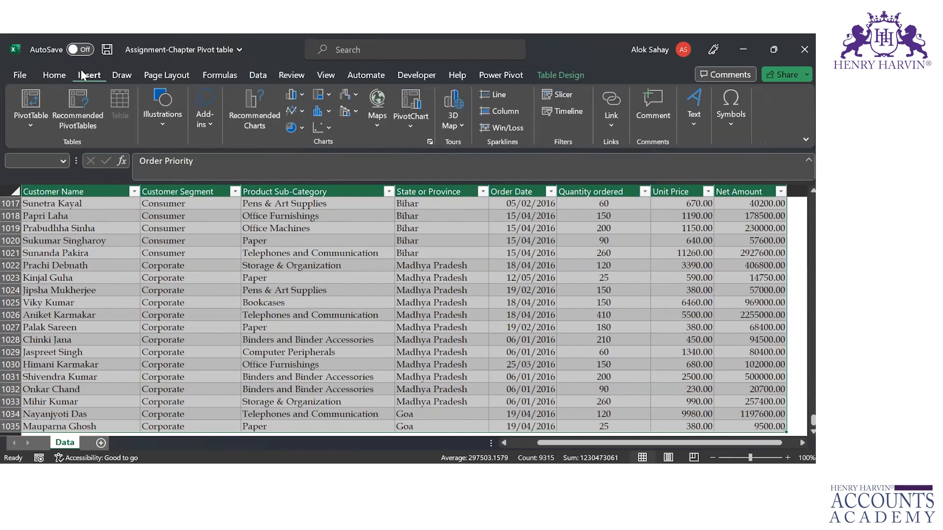
pyautogui.click(31, 122)
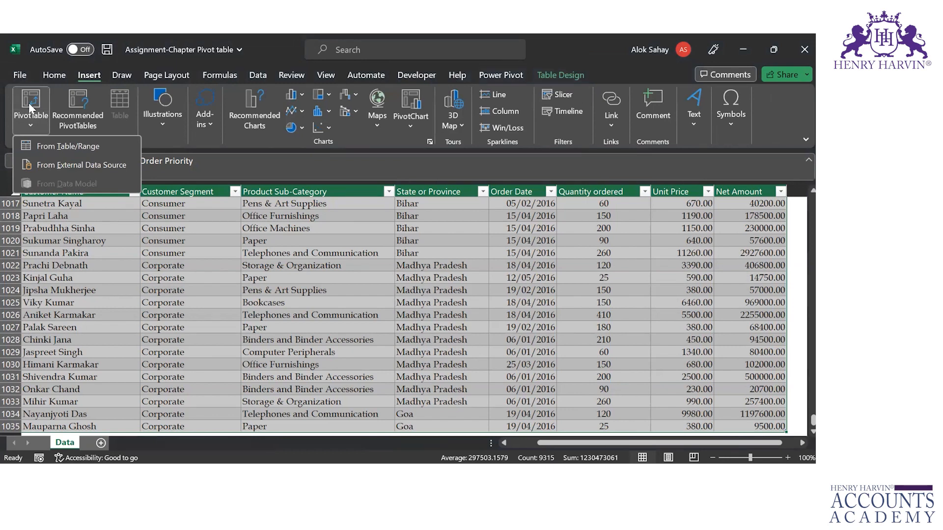
pyautogui.click(243, 149)
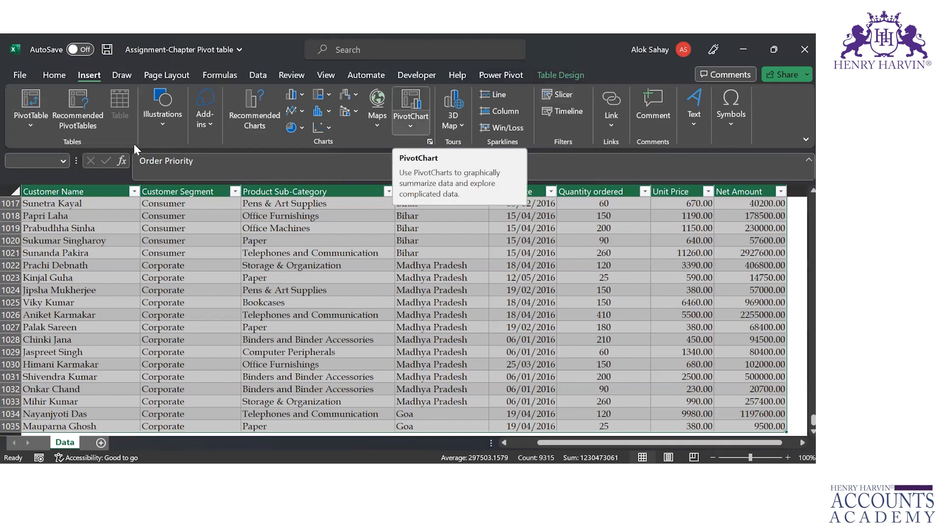
pyautogui.click(410, 129)
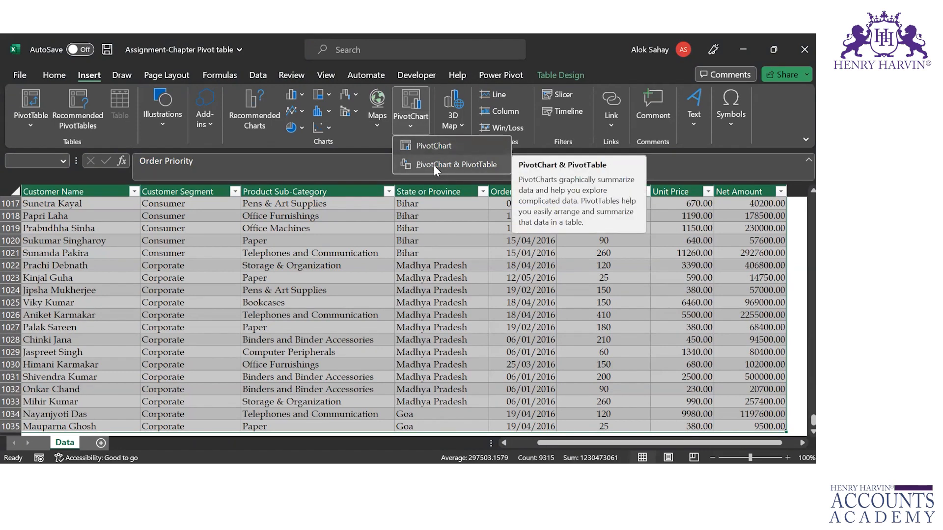
pyautogui.click(31, 123)
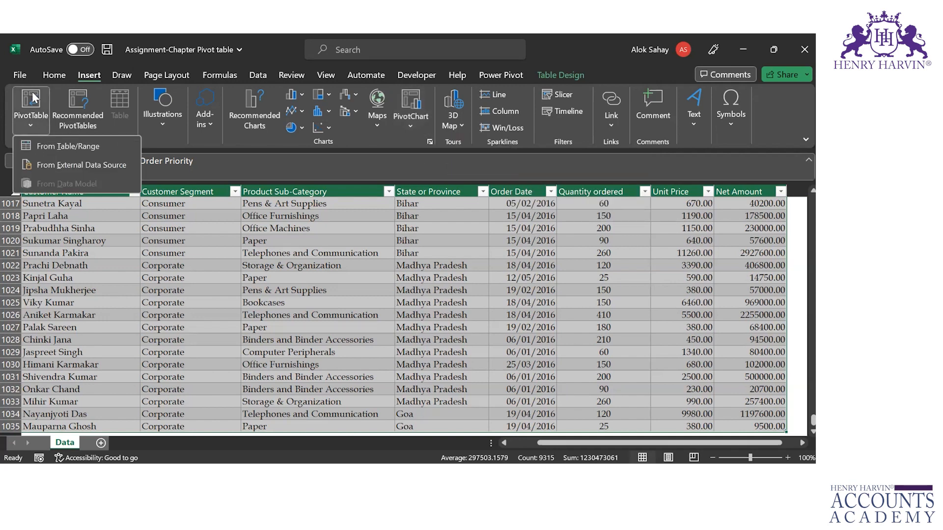
pyautogui.click(34, 98)
pyautogui.click(33, 95)
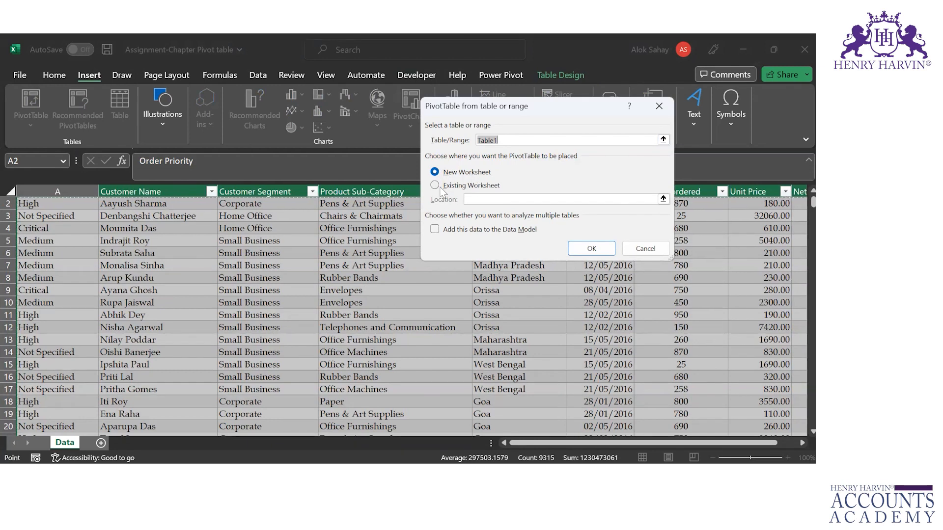
pyautogui.click(593, 247)
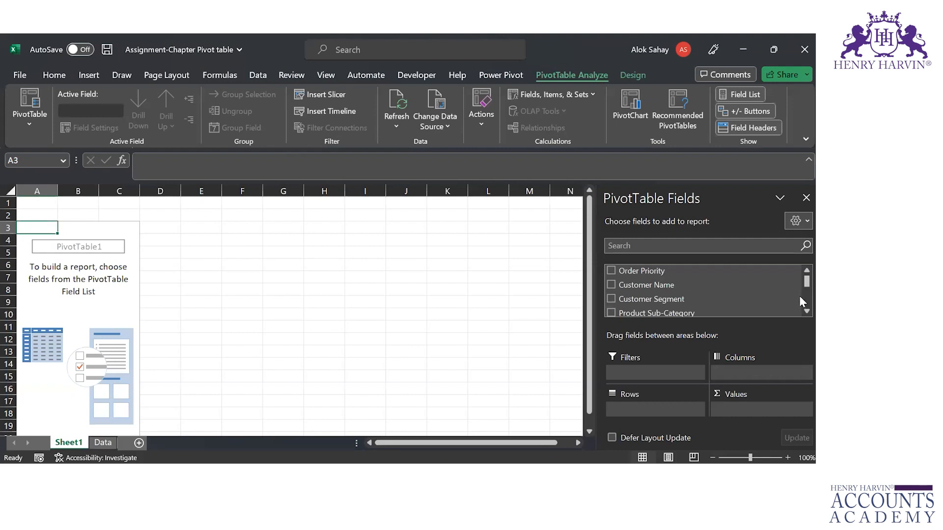
# Examine the available pivot fields and compare them with the Data sheet's column headers from Order Priority to Net Amount
pyautogui.scroll(-5, 801, 300)
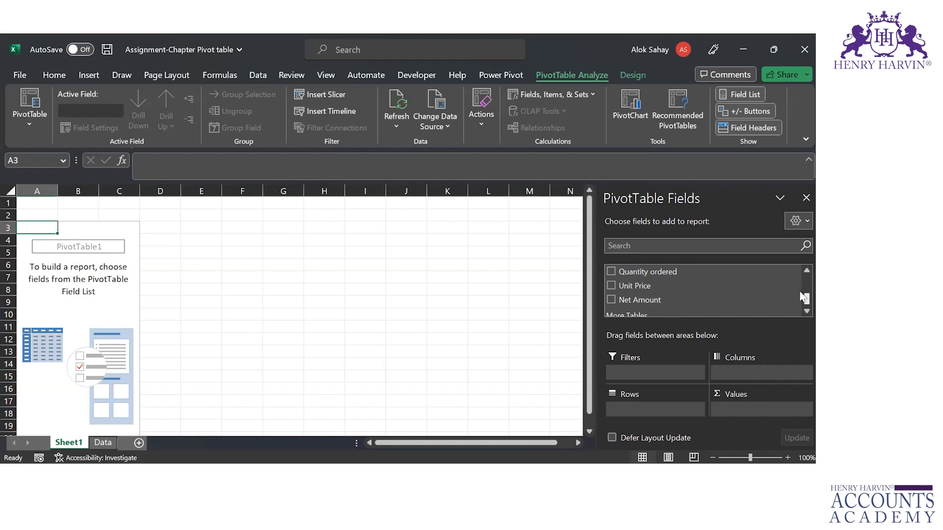
pyautogui.scroll(5, 800, 282)
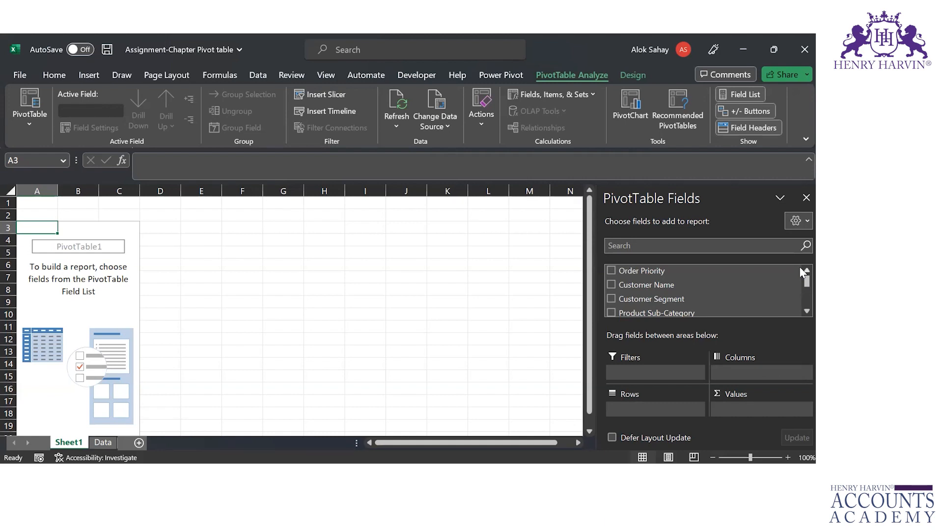
pyautogui.click(102, 443)
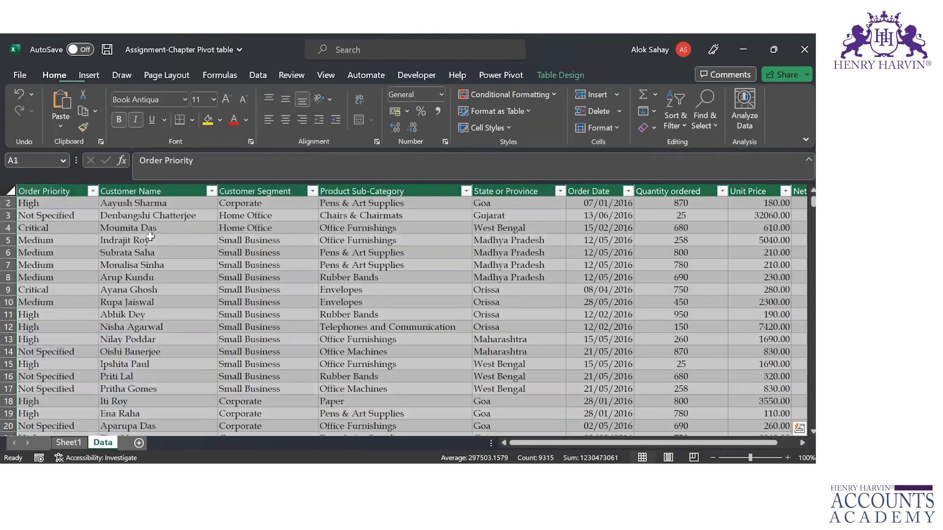
pyautogui.press('Right')
pyautogui.press('Left')
pyautogui.press('Right')
pyautogui.press('Right')
pyautogui.press('Right')
pyautogui.press('Right')
pyautogui.press('Right')
pyautogui.press('Right')
pyautogui.press('Right')
pyautogui.press('Right')
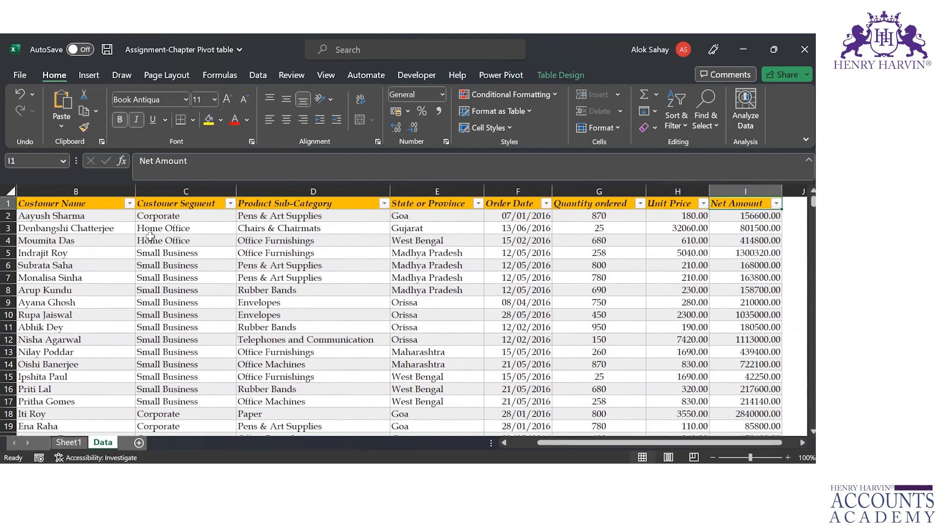
pyautogui.press('Left')
pyautogui.press('Left')
pyautogui.press('Left')
pyautogui.press('Left')
pyautogui.press('Left')
pyautogui.press('Left')
pyautogui.press('Left')
pyautogui.press('Left')
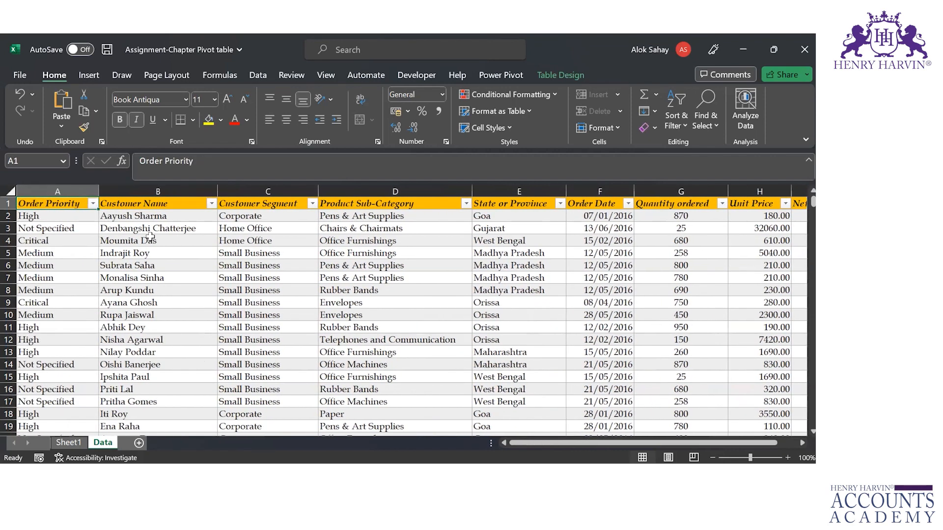
# Filter the Customer Segment column on the Data sheet to show only Consumer records
pyautogui.press('Right')
pyautogui.press('Right')
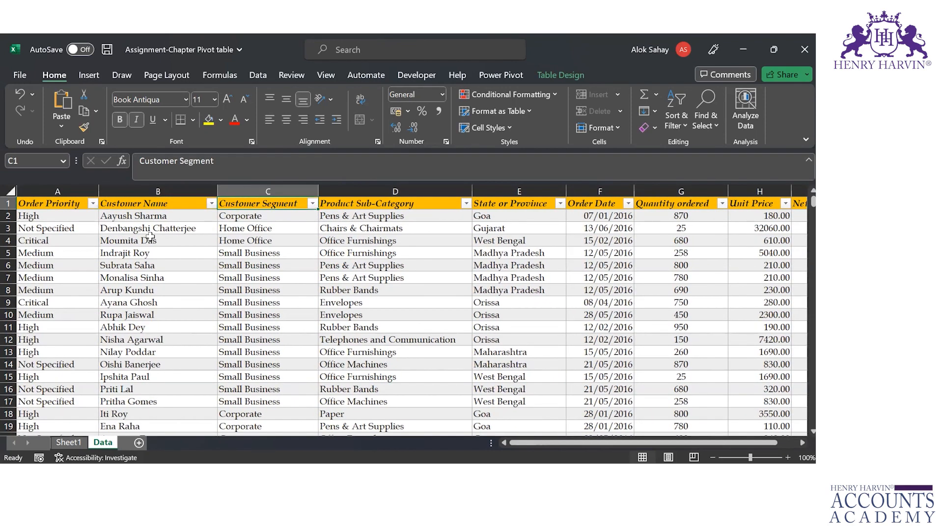
pyautogui.hotkey('ctrl', 'shift', 'Down')
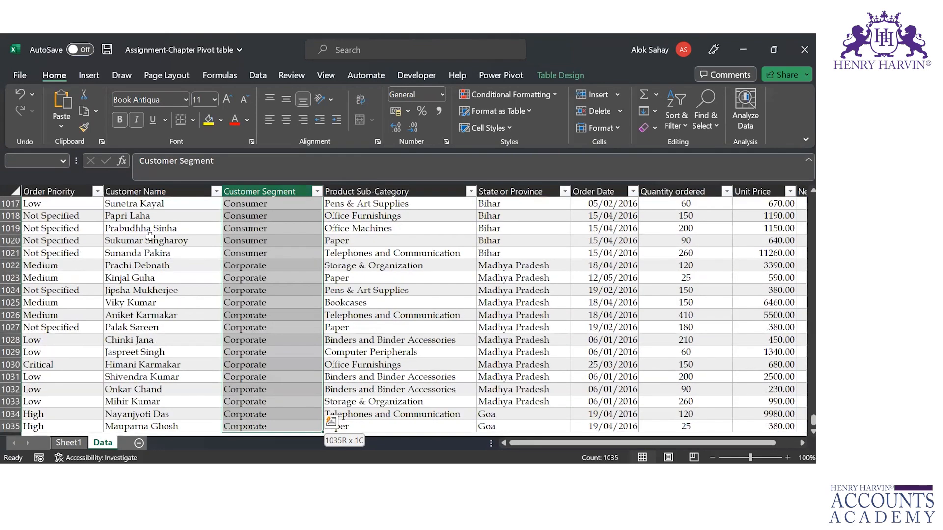
pyautogui.hotkey('ctrl', 'Up')
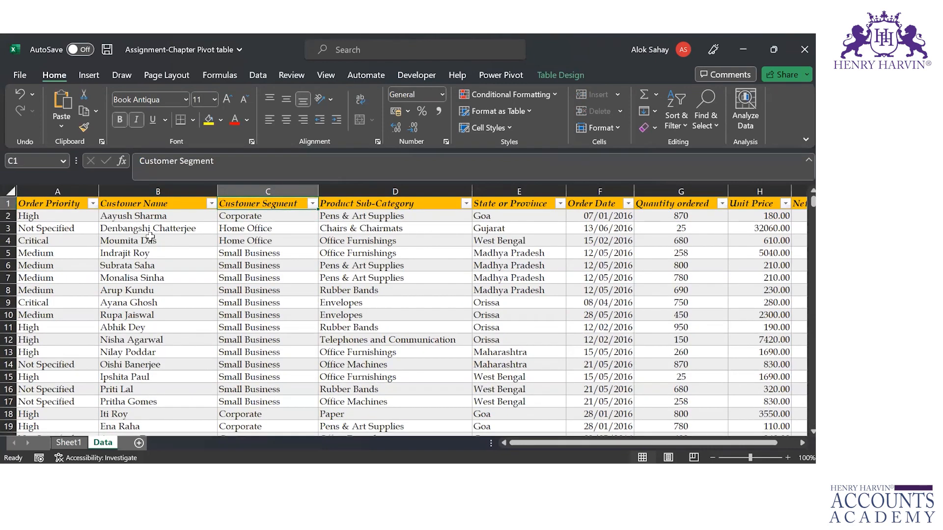
pyautogui.click(313, 205)
pyautogui.click(169, 325)
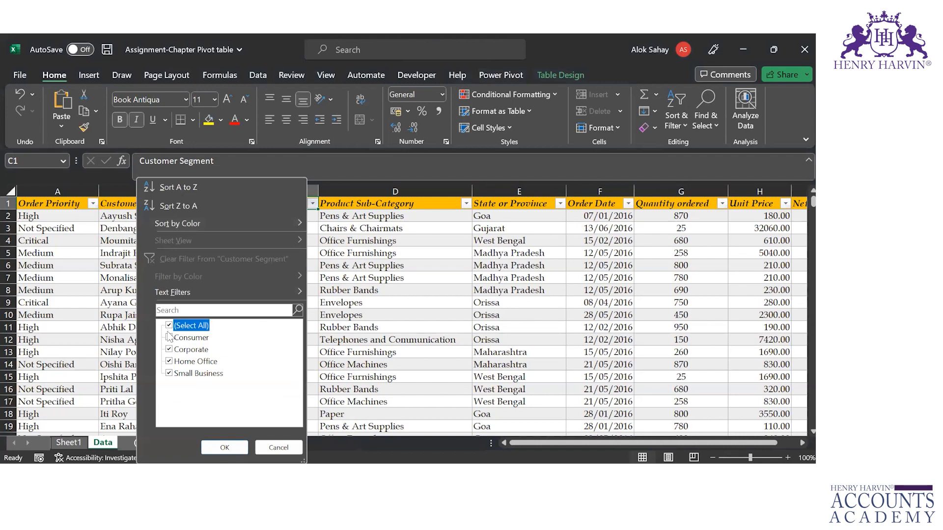
pyautogui.click(169, 338)
pyautogui.click(225, 448)
# Select all filtered Net Amount values to read the Consumer segment's total
pyautogui.press('Right')
pyautogui.press('Right')
pyautogui.press('Right')
pyautogui.press('Right')
pyautogui.press('Right')
pyautogui.press('Right')
pyautogui.press('Right')
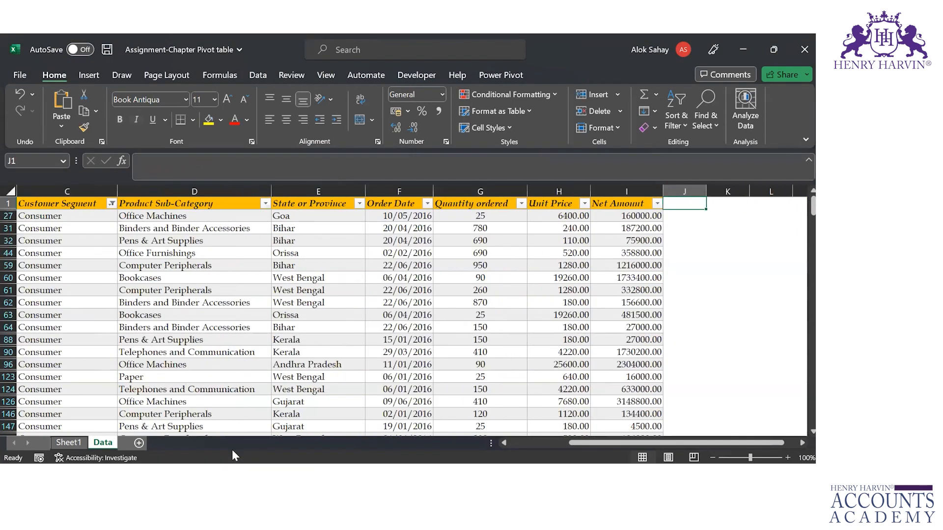
pyautogui.press('Left')
pyautogui.press('Down')
pyautogui.hotkey('ctrl', 'shift', 'Down')
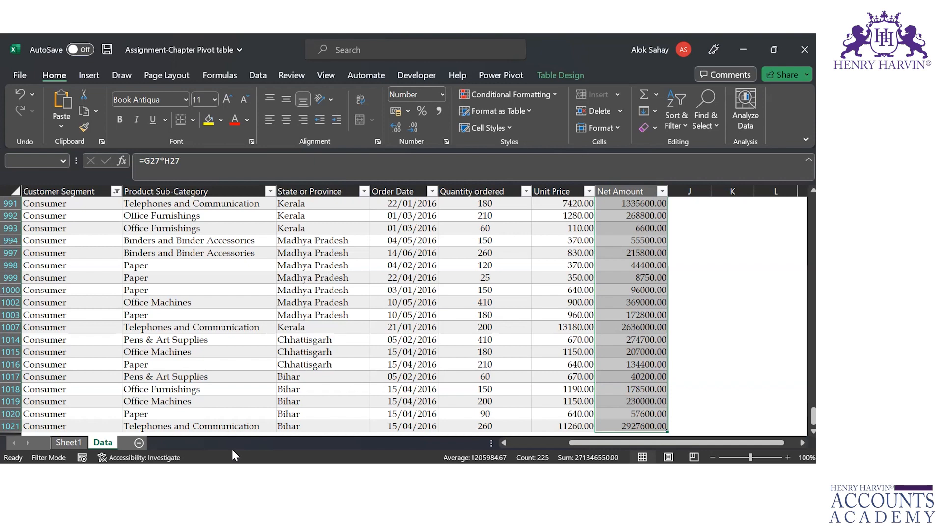
# Return to the header row and clear the filter from the Customer Segment column
pyautogui.hotkey('ctrl', 'Up')
pyautogui.press('Left')
pyautogui.press('Left')
pyautogui.press('Left')
pyautogui.press('Left')
pyautogui.press('Left')
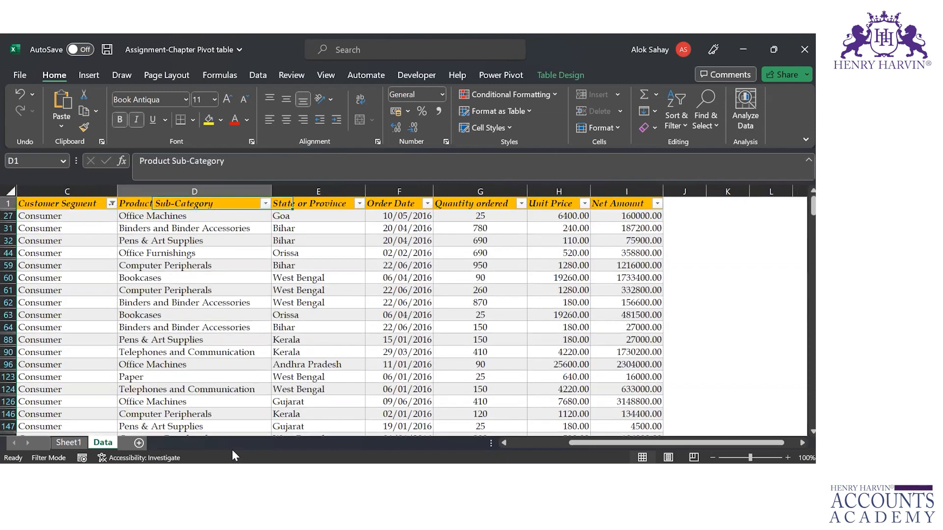
pyautogui.press('Left')
pyautogui.press('Left')
pyautogui.press('Left')
pyautogui.press('Right')
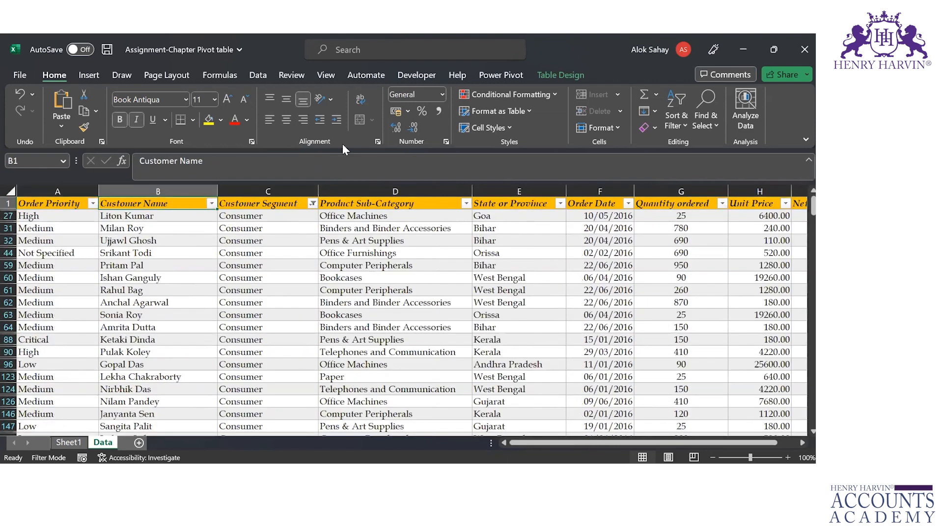
pyautogui.click(312, 205)
pyautogui.click(240, 261)
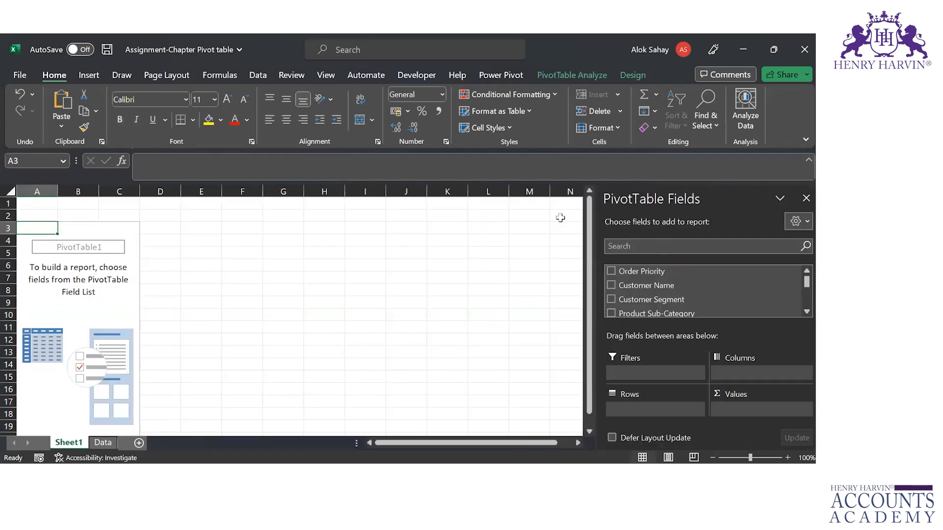
# On Sheet1, add Customer Segment to the pivot table's rows and Net Amount as a summed value
pyautogui.click(617, 300)
pyautogui.scroll(-4, 799, 311)
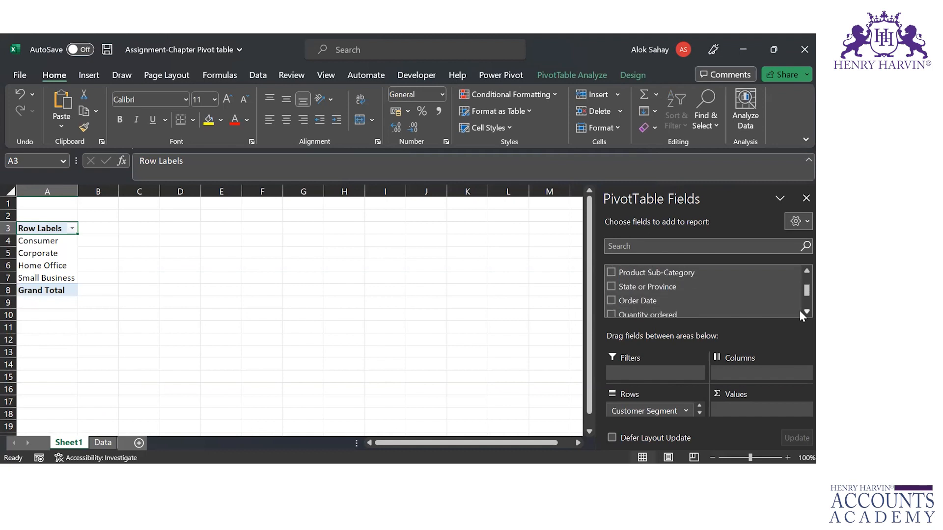
pyautogui.click(611, 294)
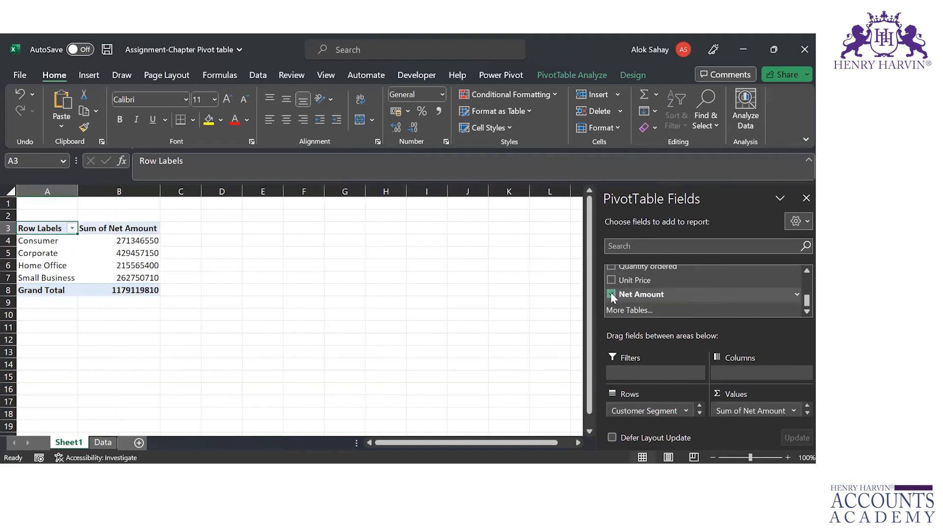
# Examine the pivot table's customer segments and the net amount summed for each of them
pyautogui.hotkey('shift', 'Down')
pyautogui.hotkey('shift', 'Down')
pyautogui.hotkey('shift', 'Down')
pyautogui.hotkey('shift', 'Down')
pyautogui.hotkey('shift', 'Down')
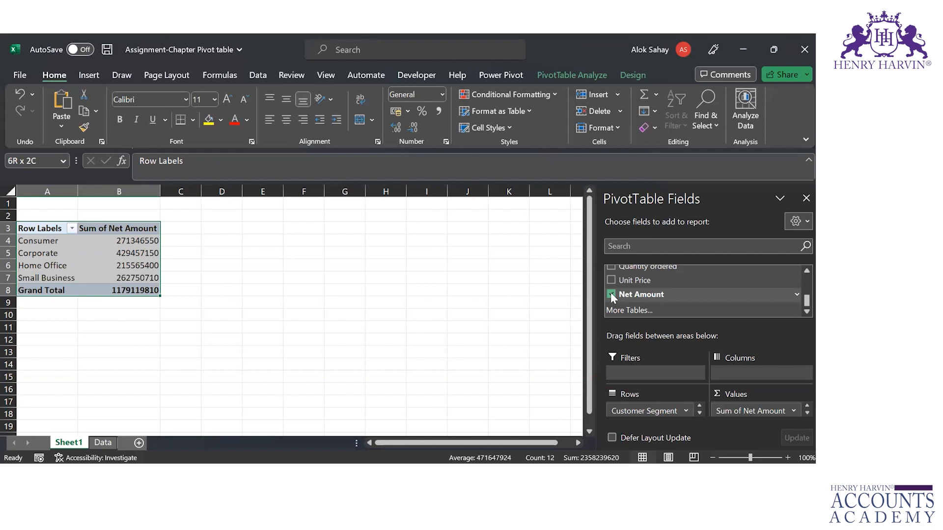
pyautogui.press('Down')
pyautogui.hotkey('shift', 'Down')
pyautogui.hotkey('shift', 'Down')
pyautogui.hotkey('shift', 'Down')
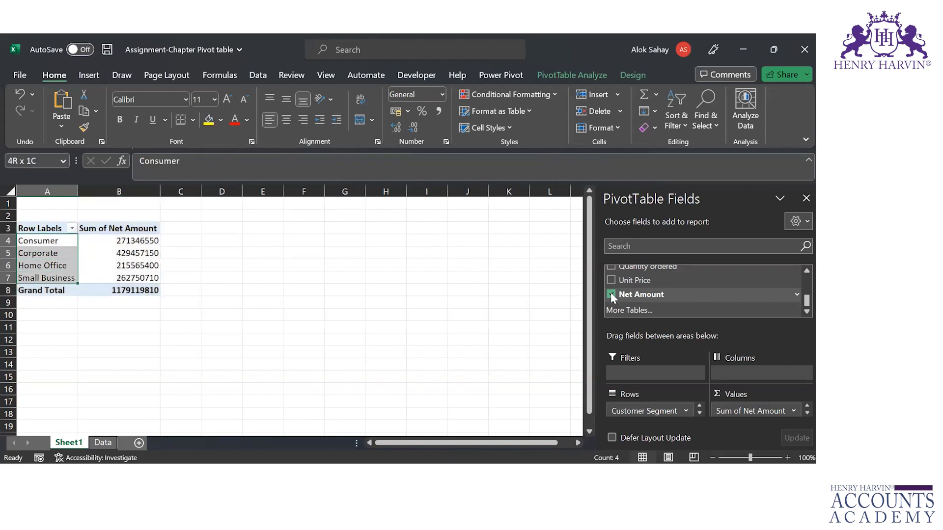
pyautogui.press('Right')
pyautogui.hotkey('shift', 'Down')
pyautogui.hotkey('shift', 'Down')
pyautogui.hotkey('shift', 'Down')
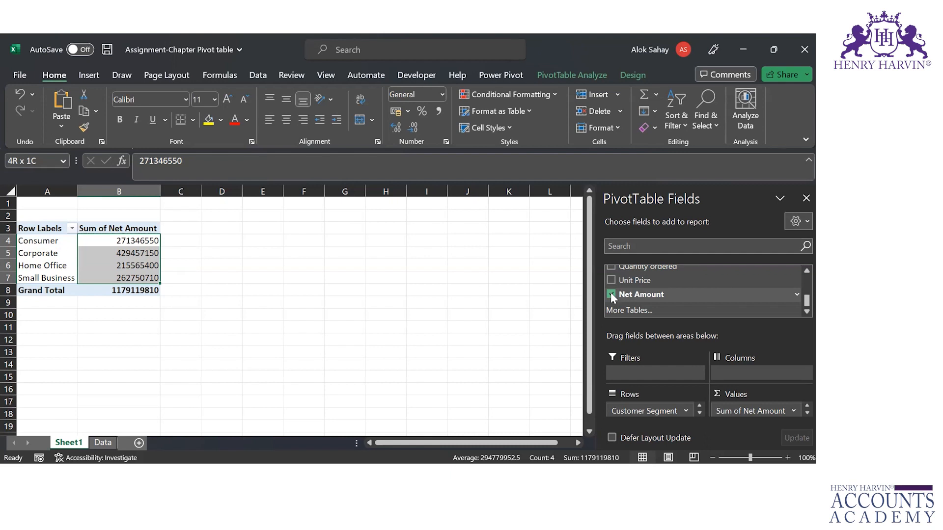
# Check the State or Province column on the Data sheet and add that field to the pivot table's rows
pyautogui.hotkey('ctrl', 'pagedown')
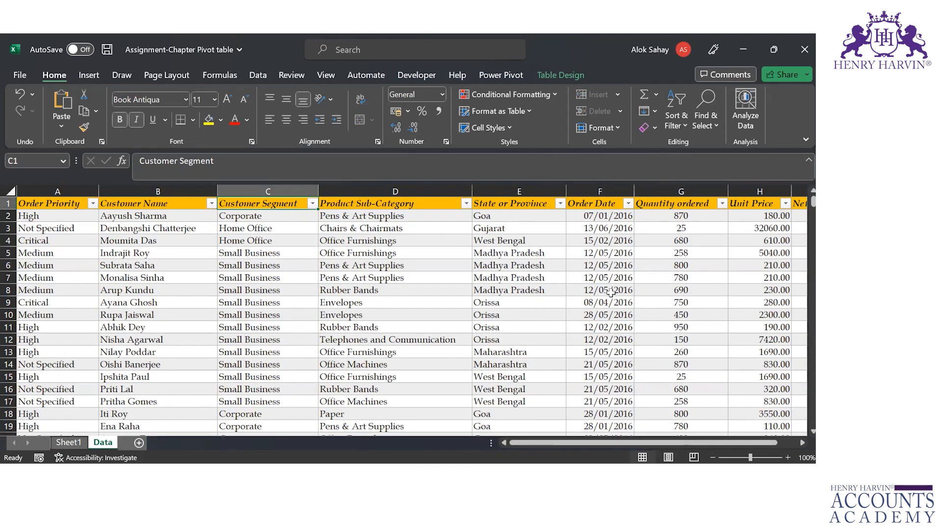
pyautogui.press('Right')
pyautogui.press('Right')
pyautogui.press('Left')
pyautogui.press('Left')
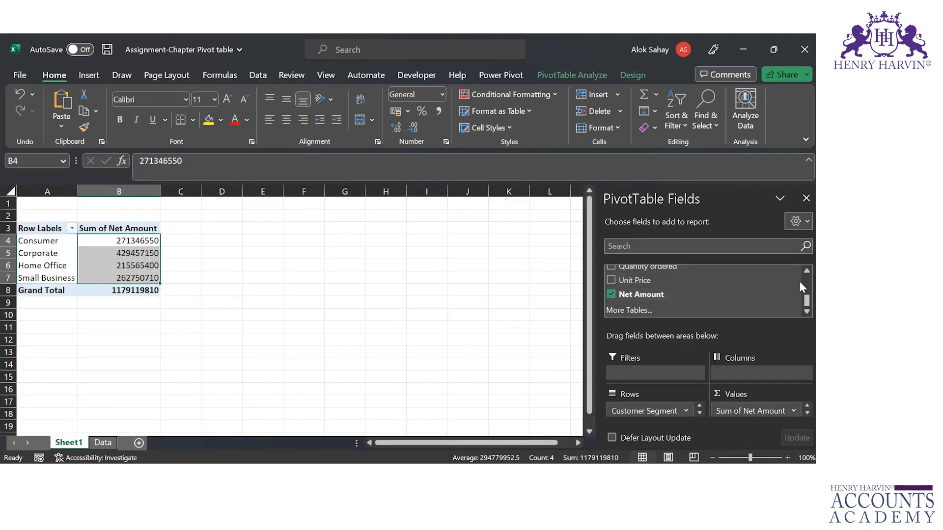
pyautogui.scroll(3, 800, 265)
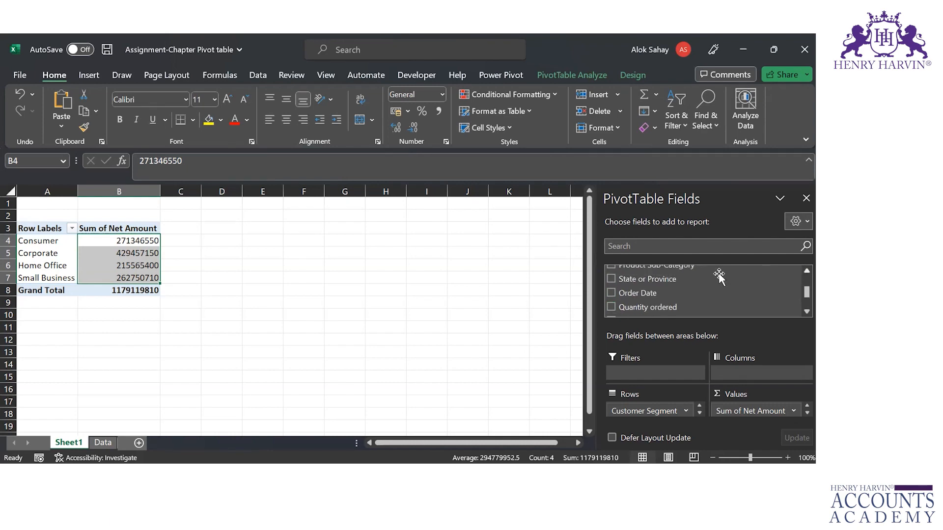
pyautogui.click(614, 277)
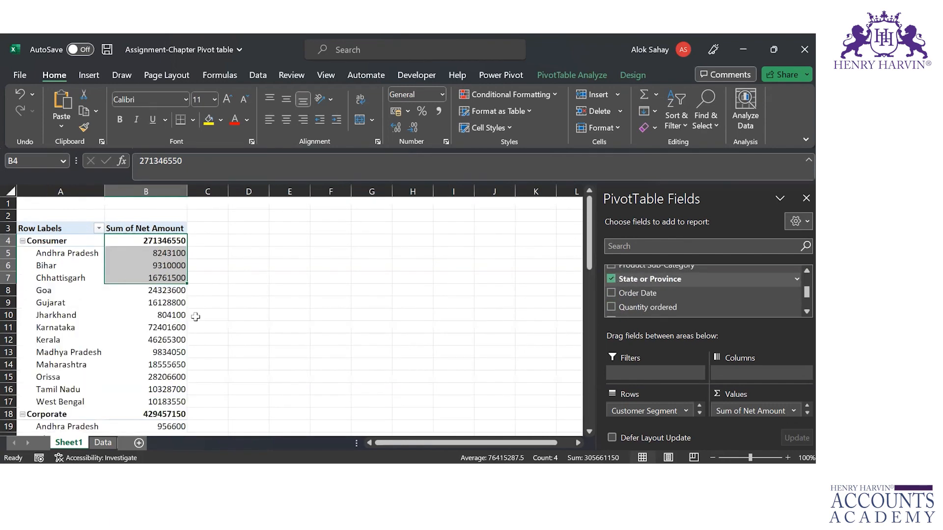
# Examine the Consumer subtotal and the state rows nested under it, from Andhra Pradesh to West Bengal
pyautogui.click(47, 245)
pyautogui.click(46, 245)
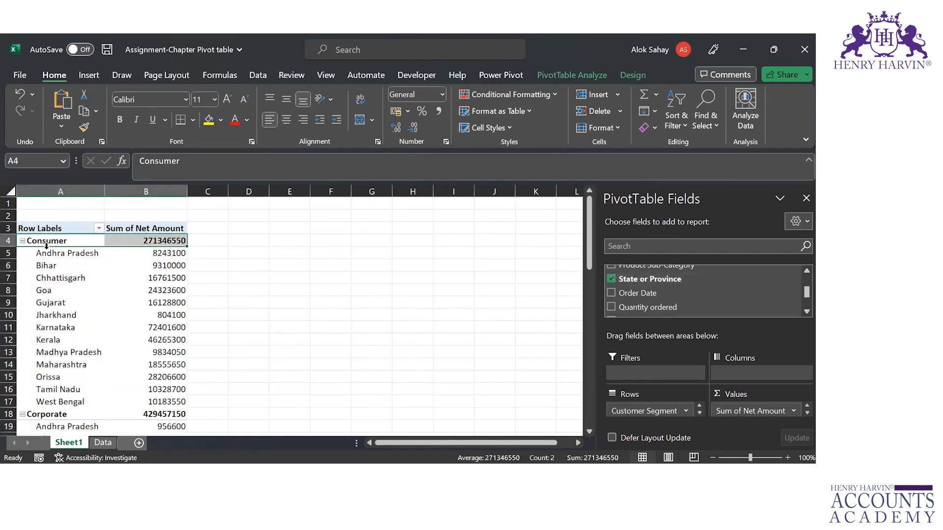
pyautogui.click(46, 245)
pyautogui.hotkey('shift', 'Down')
pyautogui.hotkey('shift', 'Down')
pyautogui.hotkey('shift', 'Down')
pyautogui.hotkey('shift', 'Down')
pyautogui.hotkey('shift', 'Down')
pyautogui.hotkey('shift', 'Down')
pyautogui.hotkey('shift', 'Down')
pyautogui.hotkey('shift', 'Down')
pyautogui.hotkey('shift', 'Down')
pyautogui.hotkey('shift', 'Down')
pyautogui.hotkey('shift', 'Down')
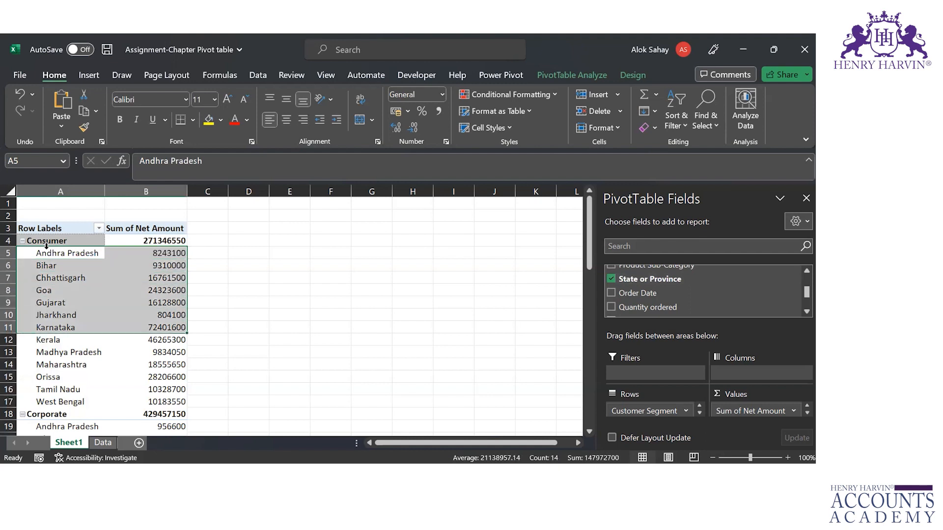
pyautogui.hotkey('shift', 'Down')
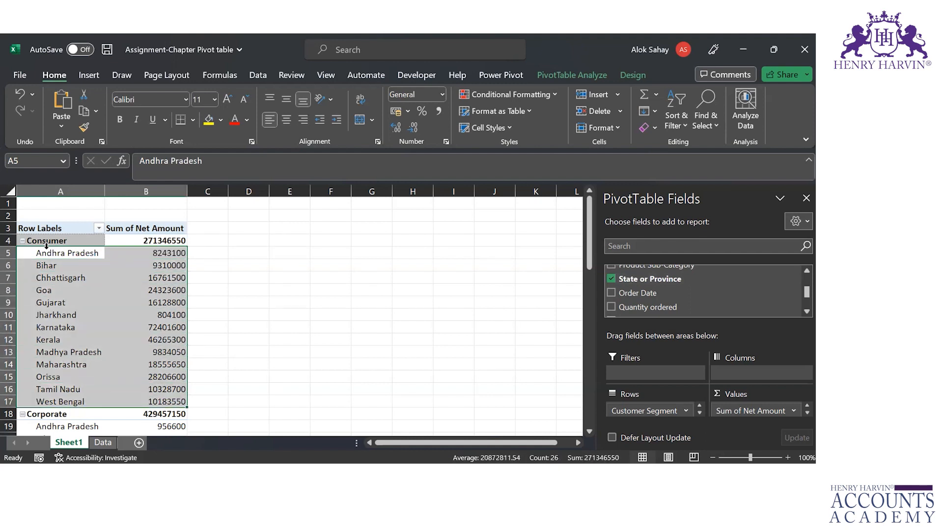
# Review the row labels through the Consumer states and into the Corporate segment to see how states nest under segments
pyautogui.press('Up')
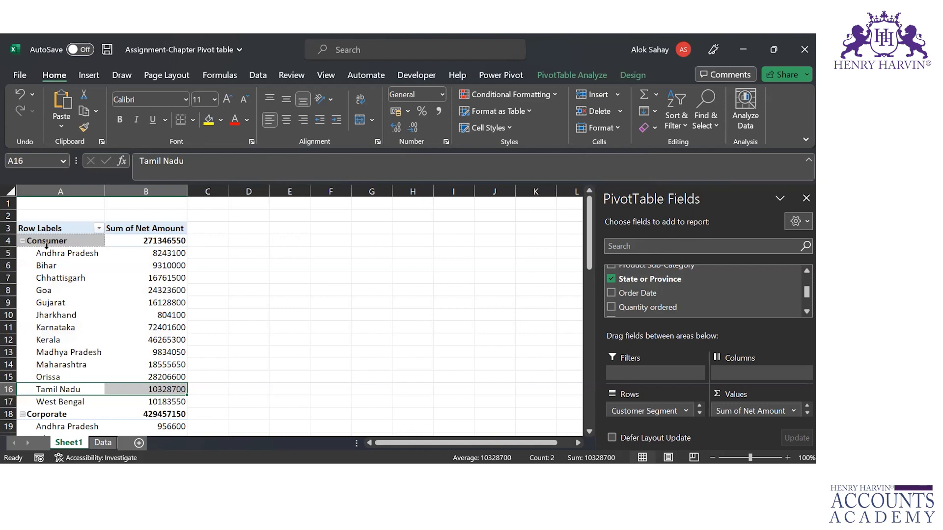
pyautogui.press('Up')
pyautogui.press('Up')
pyautogui.press('Up')
pyautogui.press('Up')
pyautogui.press('Up')
pyautogui.press('Up')
pyautogui.press('Up')
pyautogui.press('Up')
pyautogui.press('Up')
pyautogui.press('Up')
pyautogui.press('Up')
pyautogui.press('Up')
pyautogui.press('Down')
pyautogui.press('Down')
pyautogui.press('Down')
pyautogui.press('Down')
pyautogui.press('Down')
pyautogui.press('Down')
pyautogui.press('Down')
pyautogui.press('Down')
pyautogui.press('Down')
pyautogui.press('Down')
pyautogui.press('Down')
pyautogui.press('Down')
pyautogui.press('Down')
pyautogui.press('Down')
pyautogui.press('Down')
pyautogui.press('Down')
pyautogui.press('Down')
pyautogui.press('Down')
pyautogui.press('Up')
pyautogui.press('Up')
pyautogui.press('Up')
pyautogui.press('Up')
pyautogui.press('Up')
pyautogui.press('Up')
pyautogui.press('Up')
pyautogui.press('Up')
pyautogui.press('Up')
pyautogui.press('Up')
pyautogui.press('Up')
pyautogui.press('Up')
pyautogui.press('Up')
pyautogui.press('Up')
pyautogui.press('Up')
pyautogui.press('Up')
pyautogui.press('Up')
pyautogui.press('Up')
pyautogui.press('Up')
pyautogui.press('Up')
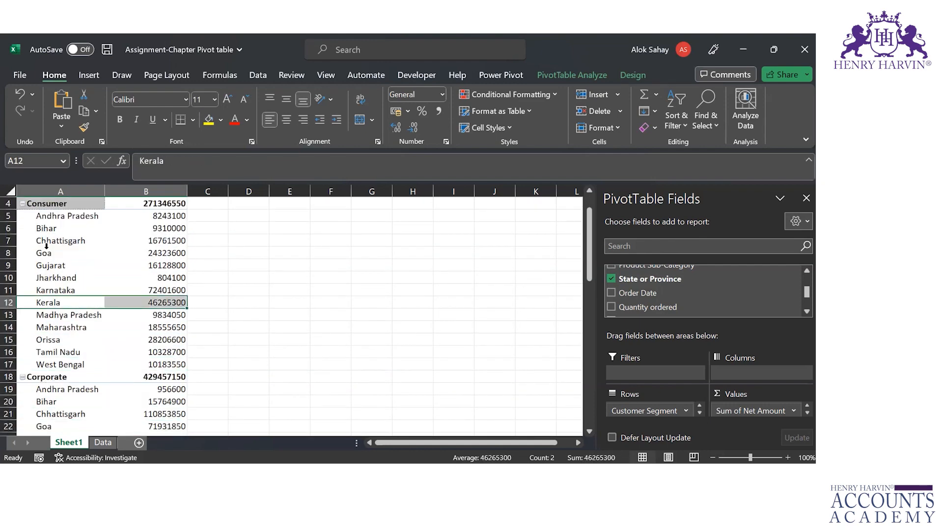
pyautogui.press('Down')
pyautogui.press('Down')
pyautogui.press('Down')
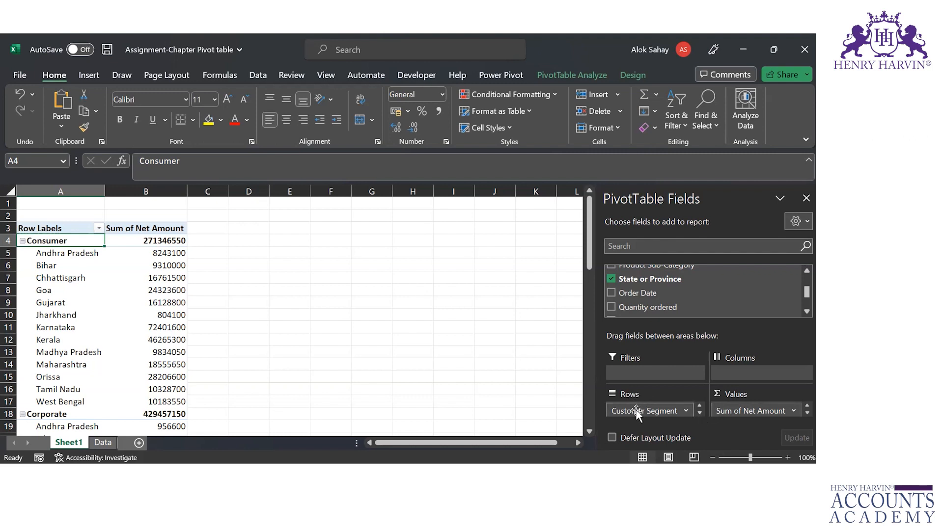
# Compare the Consumer heading row with its block of state rows in the stacked row layout
pyautogui.click(9, 241)
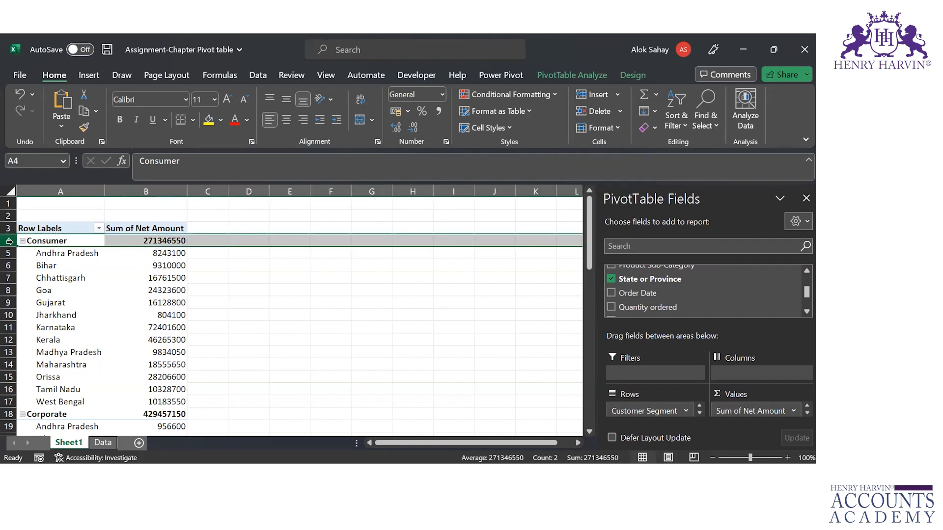
pyautogui.click(40, 252)
pyautogui.hotkey('shift', 'Down')
pyautogui.hotkey('shift', 'Down')
pyautogui.hotkey('shift', 'Down')
pyautogui.hotkey('shift', 'Down')
pyautogui.hotkey('shift', 'Down')
pyautogui.hotkey('shift', 'Down')
pyautogui.hotkey('shift', 'Down')
pyautogui.hotkey('shift', 'Down')
pyautogui.hotkey('shift', 'Down')
pyautogui.hotkey('shift', 'Down')
pyautogui.hotkey('shift', 'Down')
pyautogui.hotkey('shift', 'Down')
pyautogui.press('Up')
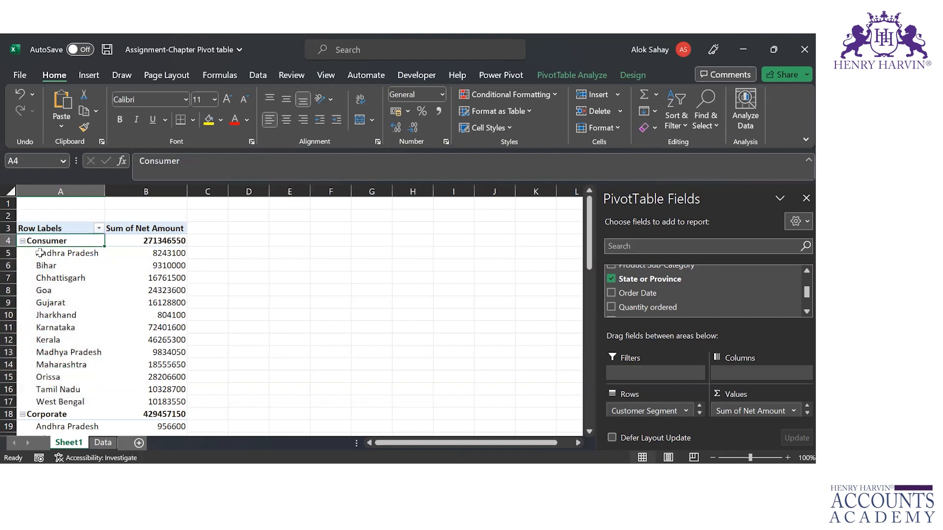
# Move Customer Segment from the pivot table's rows to its columns, leaving State or Province in the rows
pyautogui.press('Right')
pyautogui.press('Right')
pyautogui.press('Right')
pyautogui.press('Right')
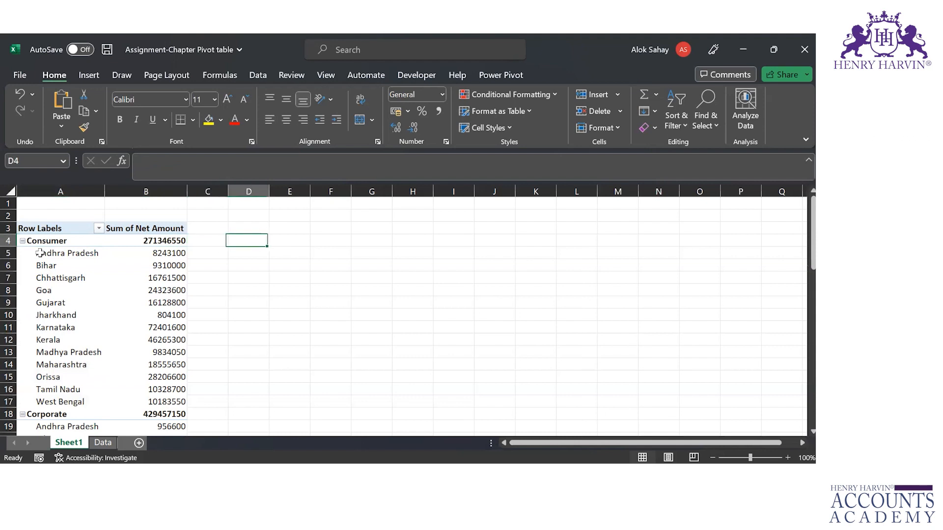
pyautogui.press('Left')
pyautogui.press('Left')
pyautogui.press('Left')
pyautogui.press('Left')
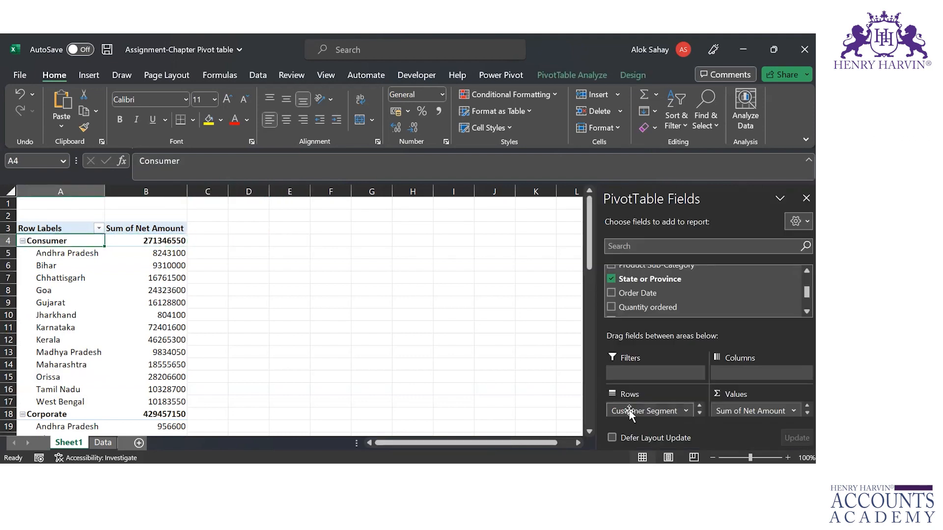
pyautogui.moveTo(630, 413); pyautogui.dragTo(738, 377)
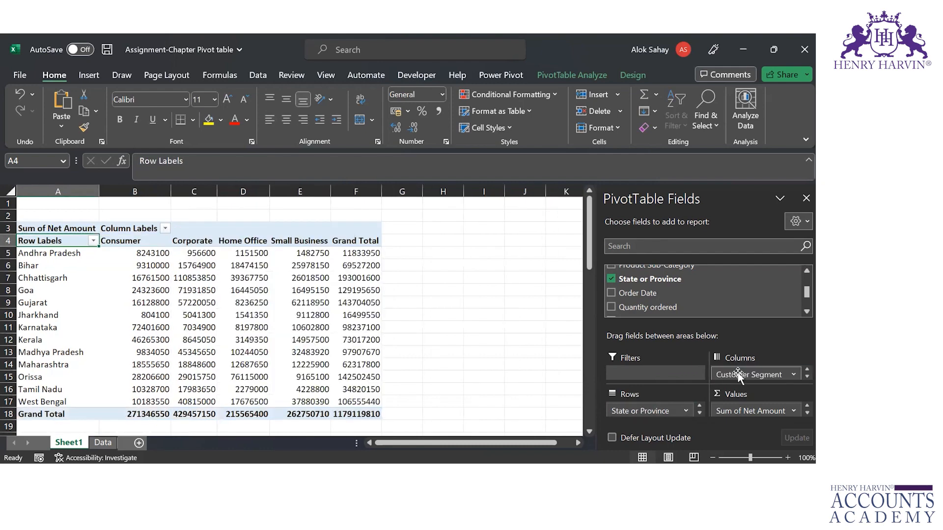
# Read the Andhra Pradesh row across the customer segment columns of the pivot table
pyautogui.press('Down')
pyautogui.press('Down')
pyautogui.press('Up')
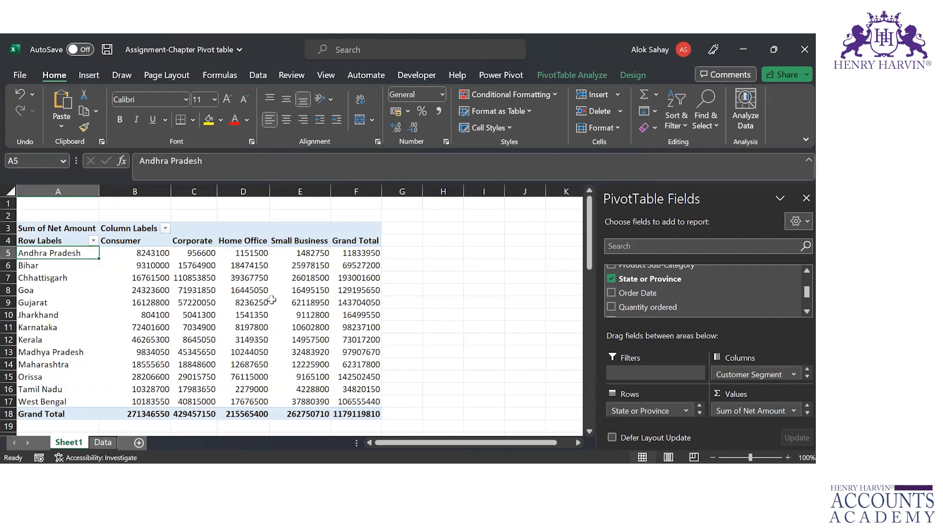
pyautogui.press('Right')
pyautogui.press('Right')
pyautogui.press('Right')
pyautogui.press('Right')
pyautogui.press('Right')
pyautogui.press('Left')
pyautogui.press('Left')
pyautogui.press('Left')
pyautogui.press('Left')
pyautogui.press('Left')
pyautogui.press('Right')
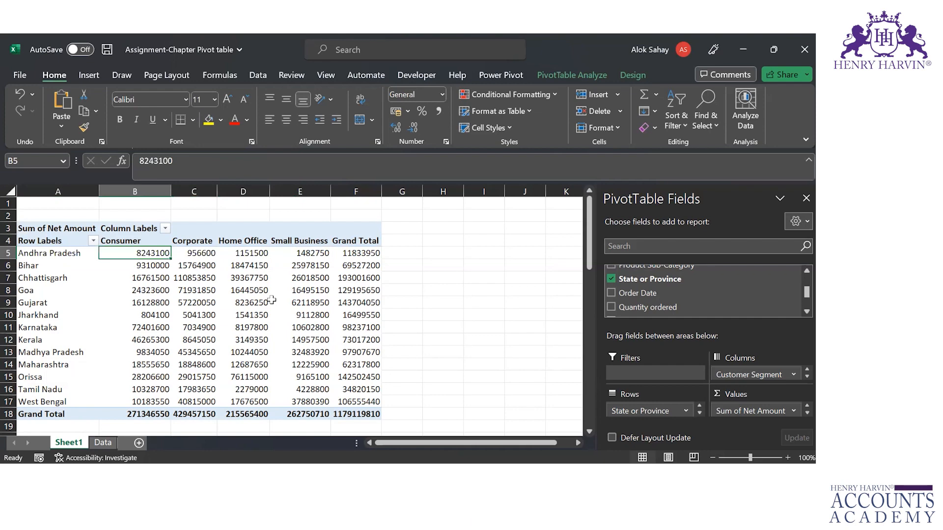
pyautogui.press('Left')
pyautogui.press('Right')
pyautogui.press('Right')
pyautogui.press('Right')
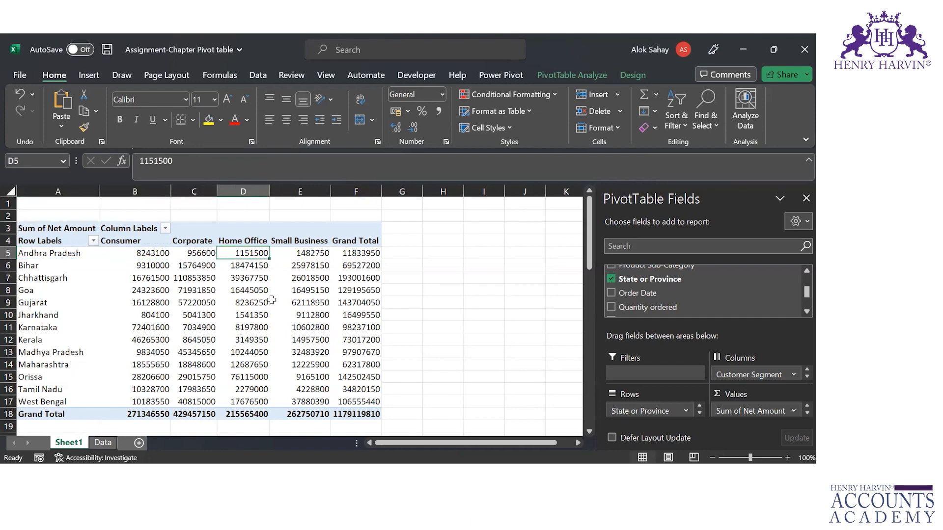
# Examine the Home Office net amounts by state and compare the Orissa row across neighbouring segments
pyautogui.press('Down')
pyautogui.press('Down')
pyautogui.press('Down')
pyautogui.press('Down')
pyautogui.press('Down')
pyautogui.press('Down')
pyautogui.press('Down')
pyautogui.press('Down')
pyautogui.press('Down')
pyautogui.press('Down')
pyautogui.press('Down')
pyautogui.press('Down')
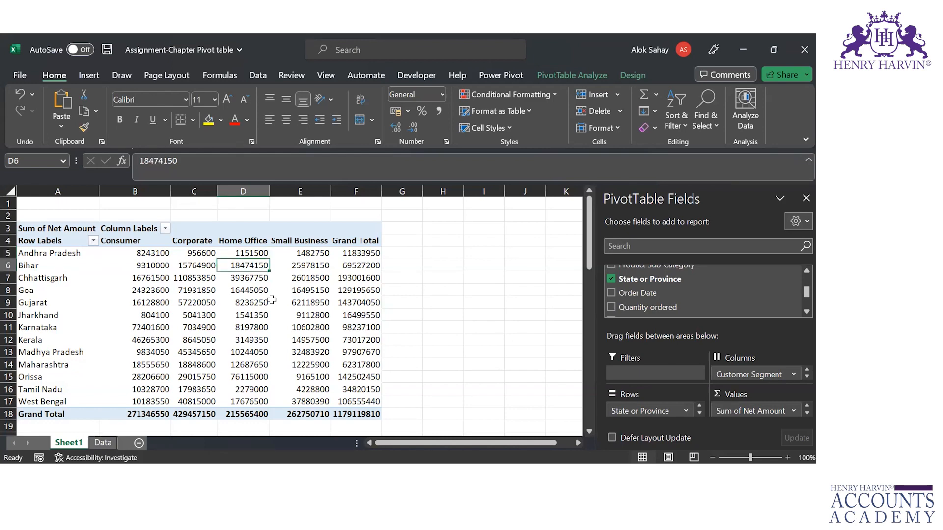
pyautogui.press('Up')
pyautogui.press('Up')
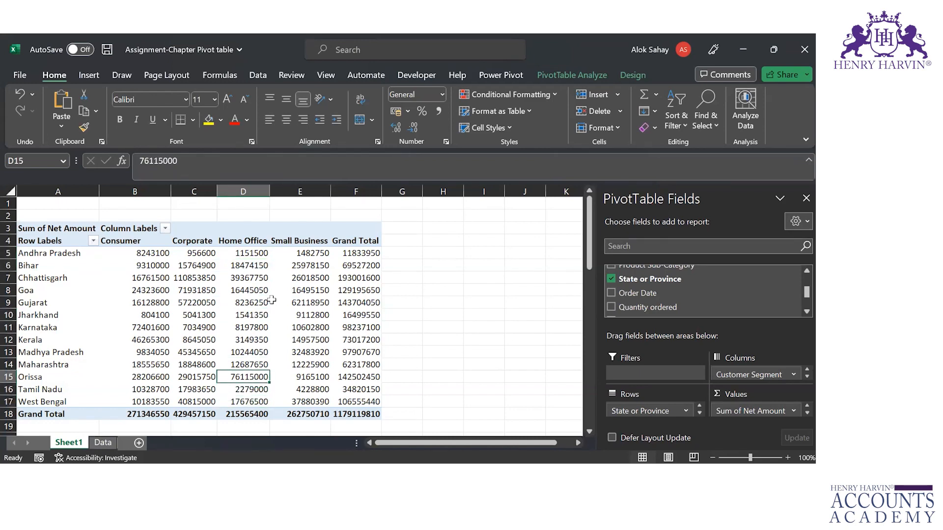
pyautogui.press('Right')
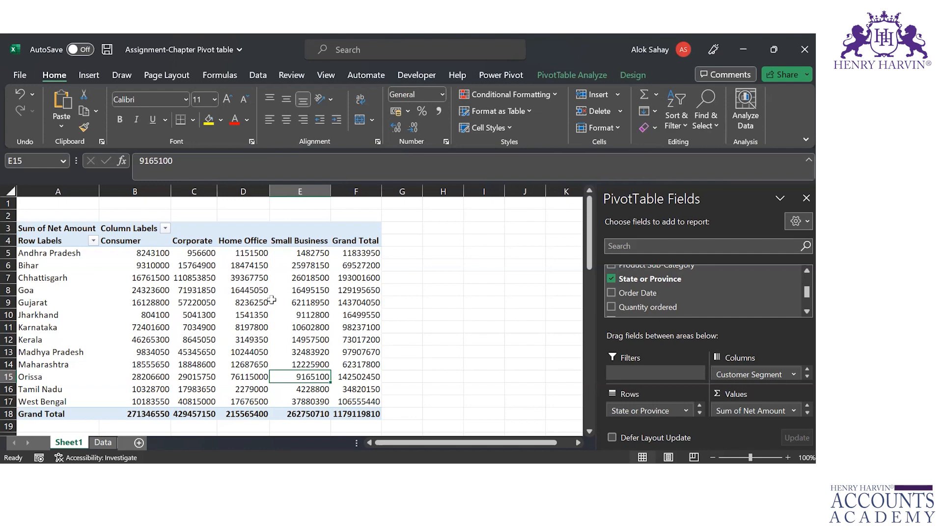
pyautogui.press('Left')
pyautogui.press('Left')
pyautogui.press('Left')
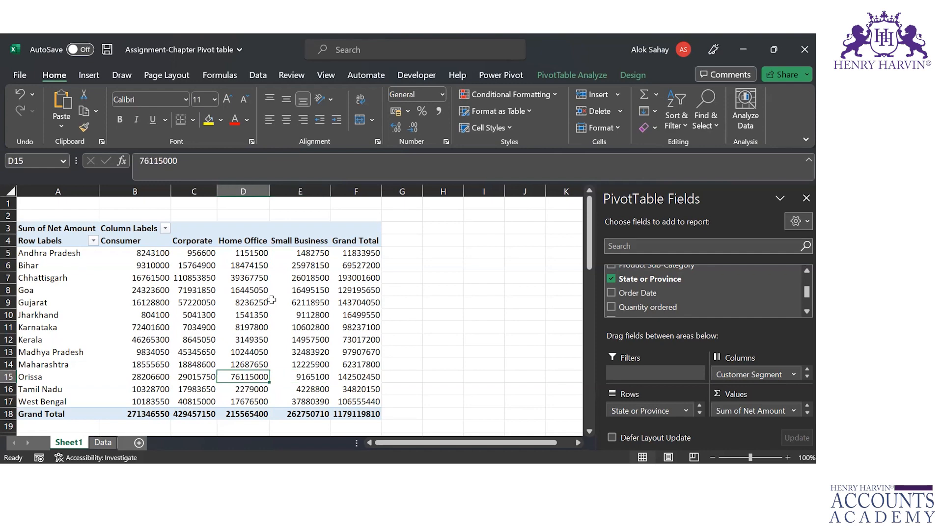
pyautogui.press('Up')
pyautogui.press('Up')
pyautogui.press('Up')
pyautogui.press('Up')
pyautogui.press('Up')
pyautogui.press('Up')
pyautogui.press('Up')
pyautogui.press('Up')
pyautogui.press('Up')
pyautogui.press('Up')
pyautogui.press('Up')
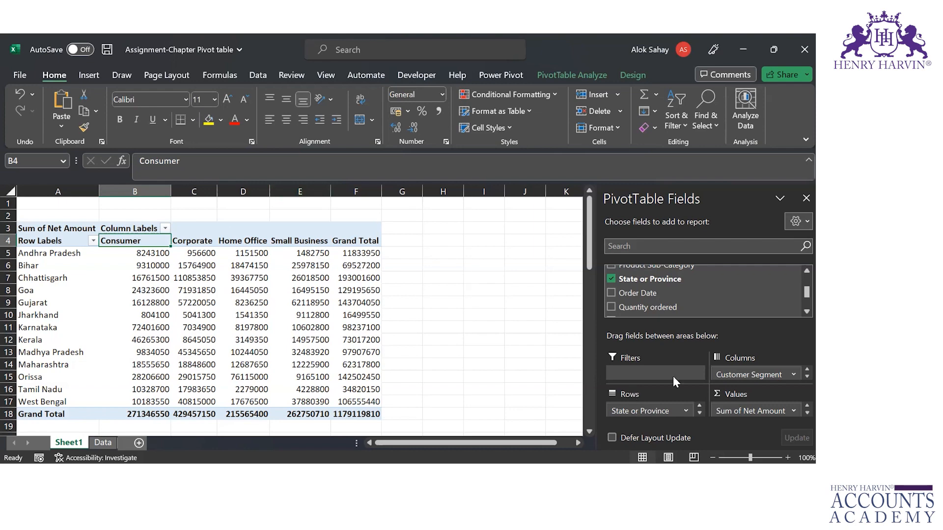
# Swap the pivot table's layout by placing Customer Segment in the rows and State or Province in the columns
pyautogui.moveTo(769, 375); pyautogui.dragTo(663, 415)
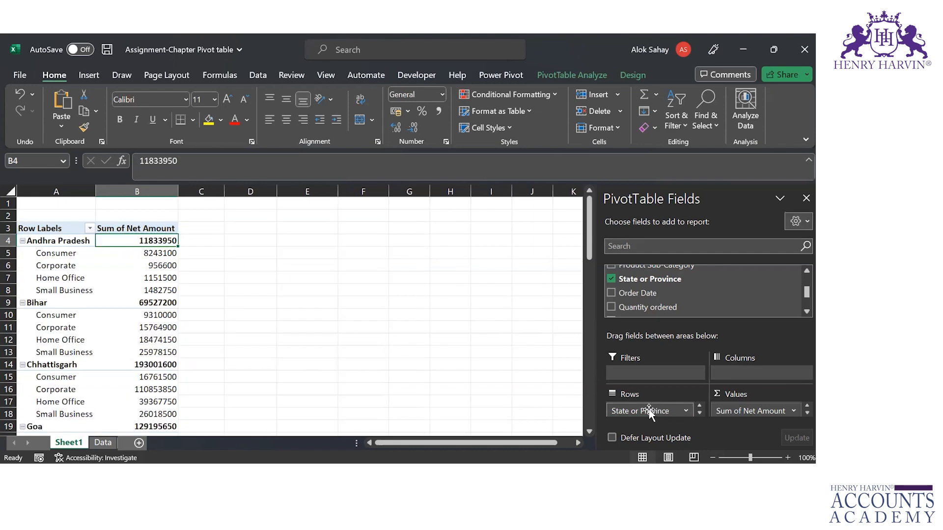
pyautogui.moveTo(650, 412); pyautogui.dragTo(755, 373)
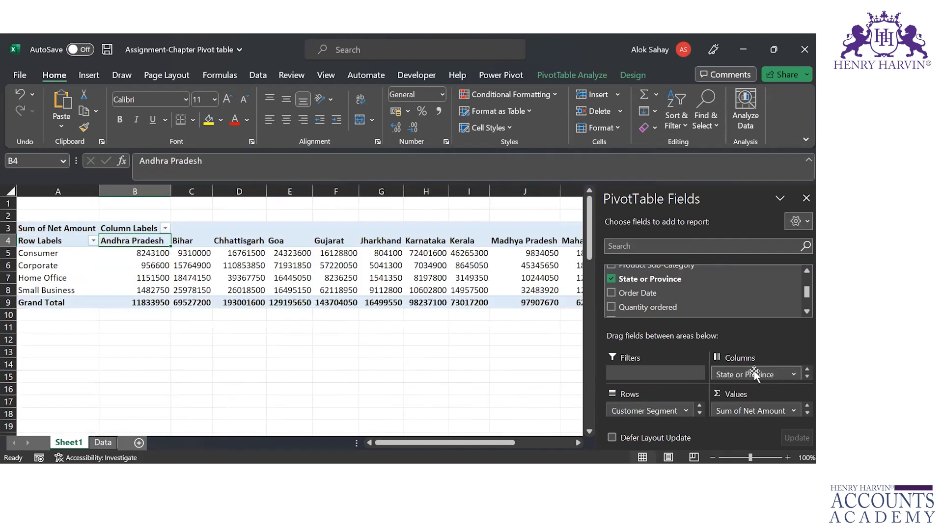
# Examine the customer segment rows and read the Small Business net amounts across the state columns
pyautogui.press('Left')
pyautogui.press('Down')
pyautogui.press('Down')
pyautogui.press('Down')
pyautogui.press('Down')
pyautogui.press('Right')
pyautogui.press('Right')
pyautogui.press('Right')
pyautogui.press('Right')
pyautogui.press('Right')
pyautogui.press('Right')
pyautogui.press('Right')
pyautogui.press('Right')
pyautogui.press('Right')
pyautogui.press('Right')
pyautogui.press('Right')
pyautogui.press('Right')
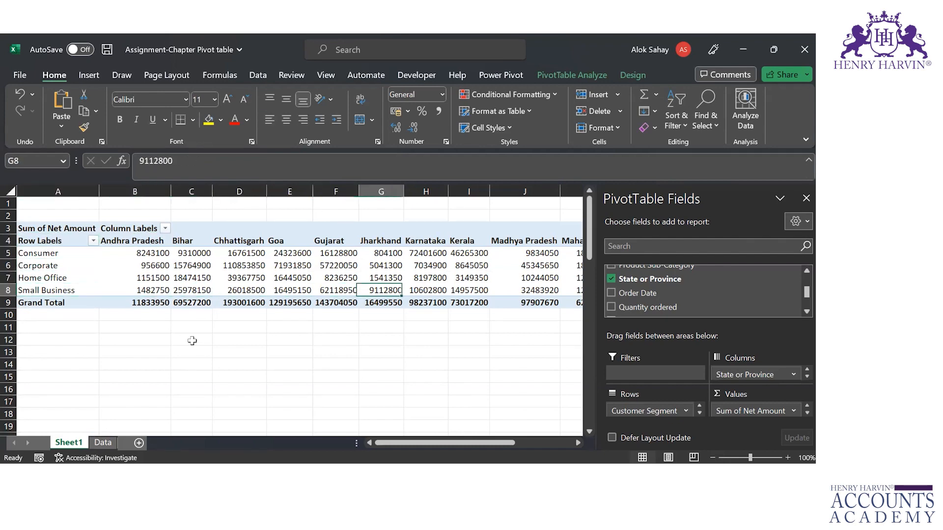
# Read the Small Business net amounts across the remaining state columns through West Bengal, returning to the row label
pyautogui.press('Right')
pyautogui.press('Right')
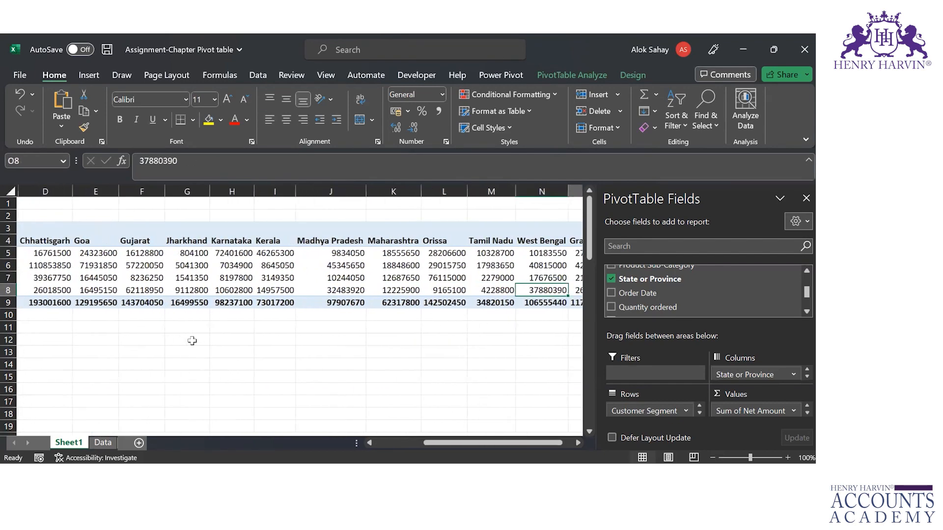
pyautogui.press('Left')
pyautogui.press('Left')
pyautogui.press('Left')
pyautogui.press('Left')
pyautogui.press('Left')
pyautogui.press('Left')
pyautogui.press('Left')
pyautogui.press('Left')
pyautogui.press('Left')
pyautogui.press('Home')
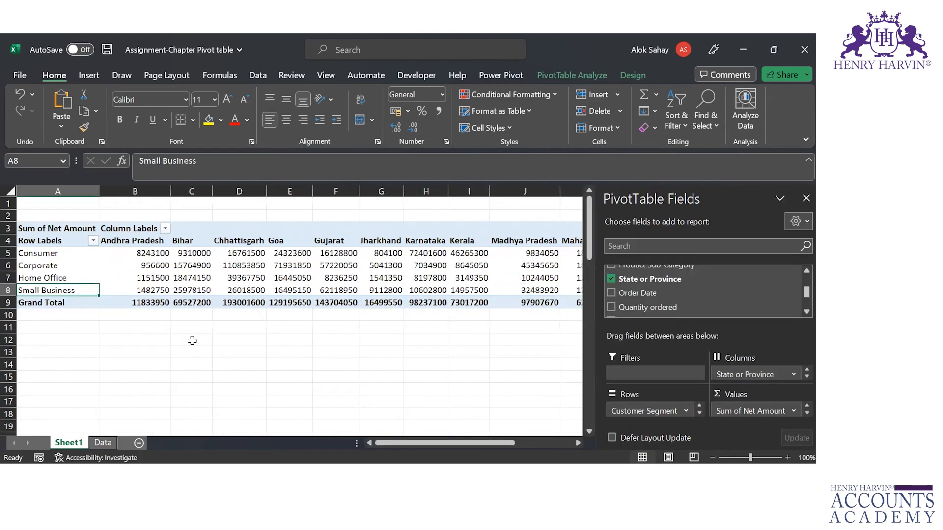
# Check the Small Business amount for Bihar and look over the neighbouring customer segment row labels
pyautogui.press('Right')
pyautogui.press('Right')
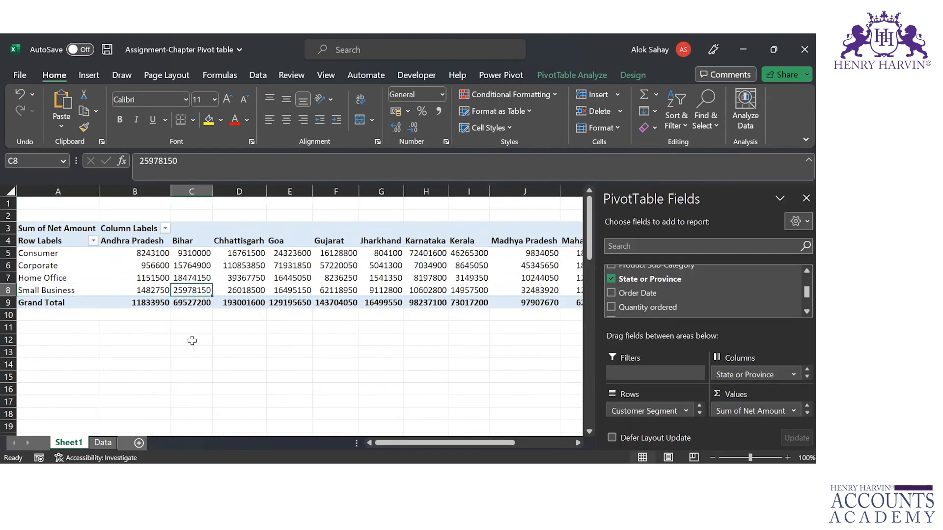
pyautogui.press('Home')
pyautogui.press('Up')
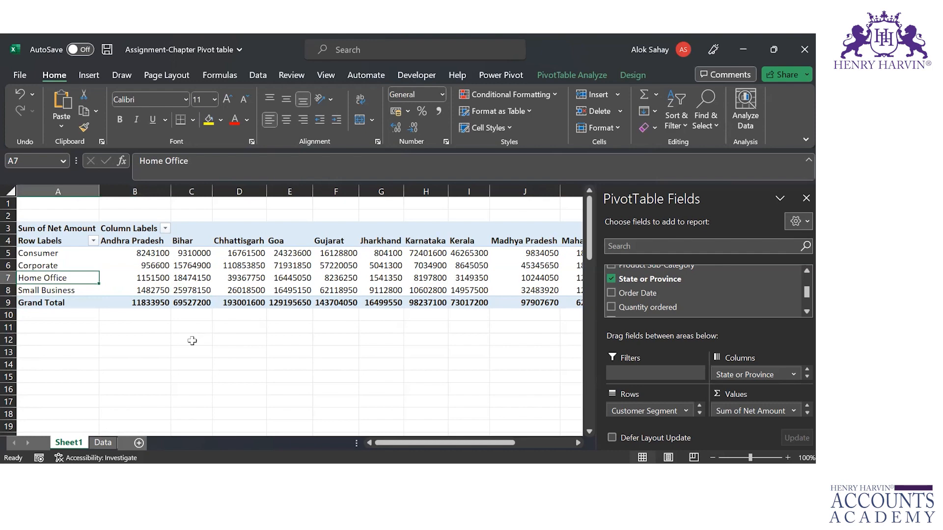
pyautogui.press('Up')
pyautogui.press('Down')
pyautogui.press('Down')
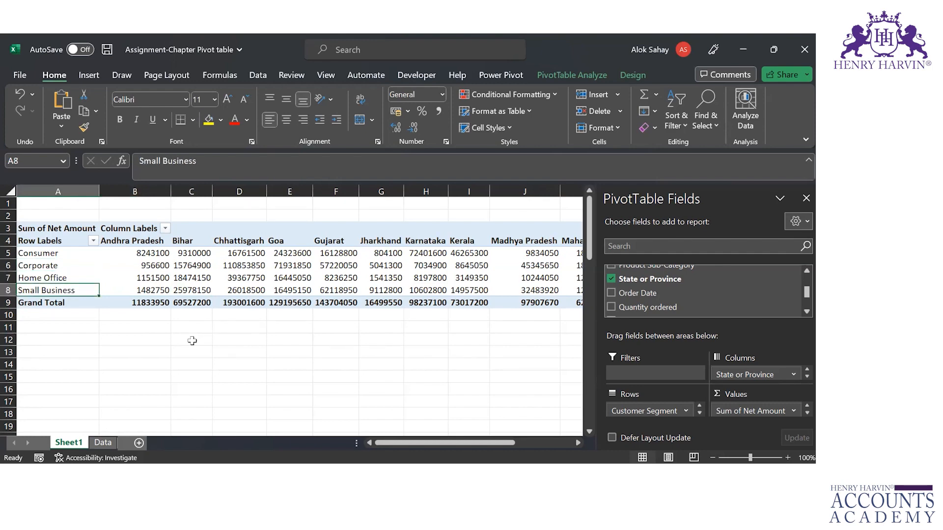
# Read the Small Business row across the states to Orissa and compare its Orissa amount with the Home Office one
pyautogui.press('Right')
pyautogui.press('Right')
pyautogui.press('Right')
pyautogui.press('Right')
pyautogui.press('Right')
pyautogui.press('Right')
pyautogui.press('Right')
pyautogui.press('Right')
pyautogui.press('Right')
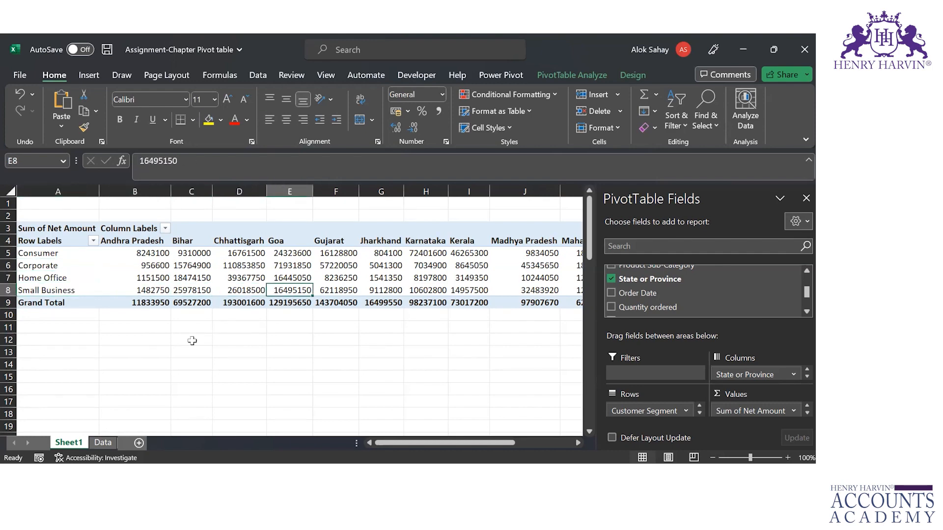
pyautogui.press('Right')
pyautogui.press('Right')
pyautogui.press('Right')
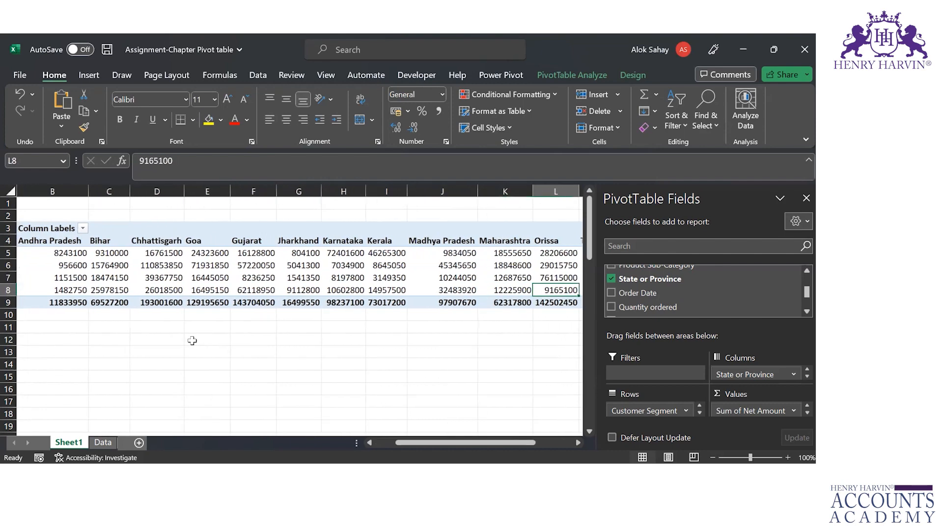
pyautogui.press('Right')
pyautogui.press('Left')
pyautogui.press('Left')
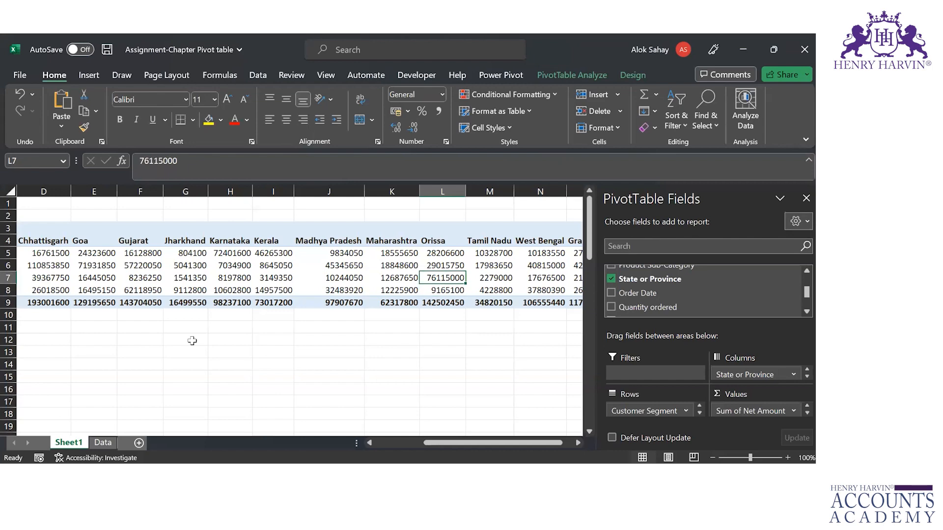
# Go back to the Small Business label and review its net amounts from Andhra Pradesh to Chhattisgarh
pyautogui.press('Left')
pyautogui.press('Left')
pyautogui.press('Left')
pyautogui.press('Left')
pyautogui.press('Left')
pyautogui.press('Left')
pyautogui.press('Left')
pyautogui.press('Left')
pyautogui.press('Left')
pyautogui.press('Left')
pyautogui.press('Left')
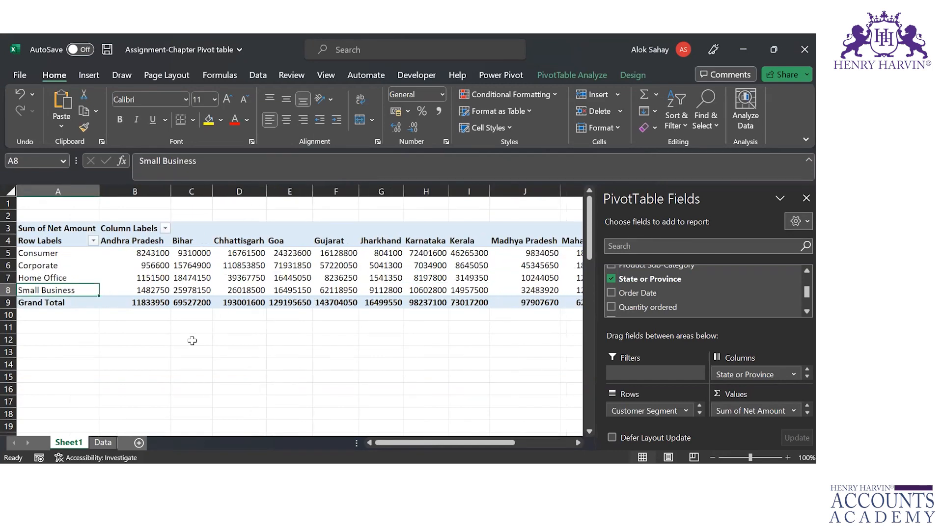
pyautogui.press('Right')
pyautogui.press('Right')
pyautogui.press('Right')
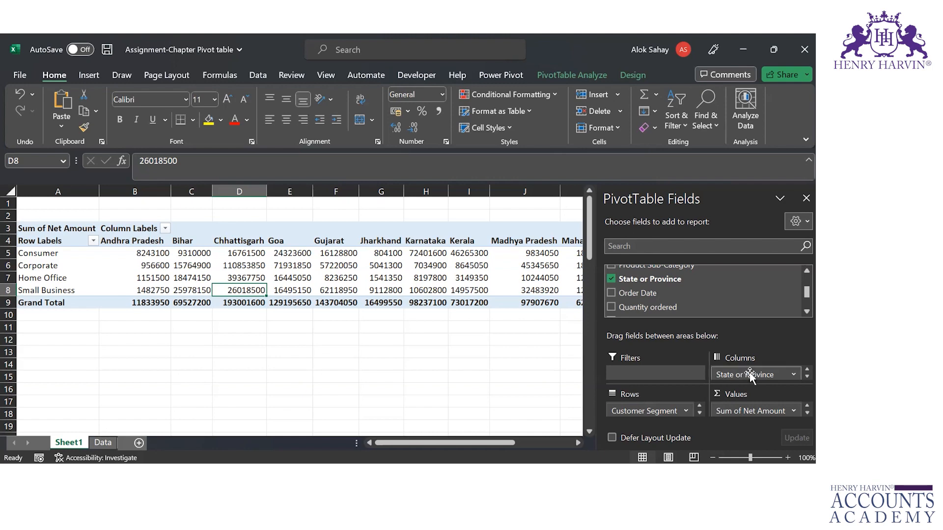
# Swap the pivot table's layout back, placing State or Province in the rows and Customer Segment in the columns
pyautogui.moveTo(745, 374)
pyautogui.mouseDown()
pyautogui.moveTo(656, 412)
pyautogui.moveTo(649, 405)
pyautogui.moveTo(749, 375)
pyautogui.mouseUp()
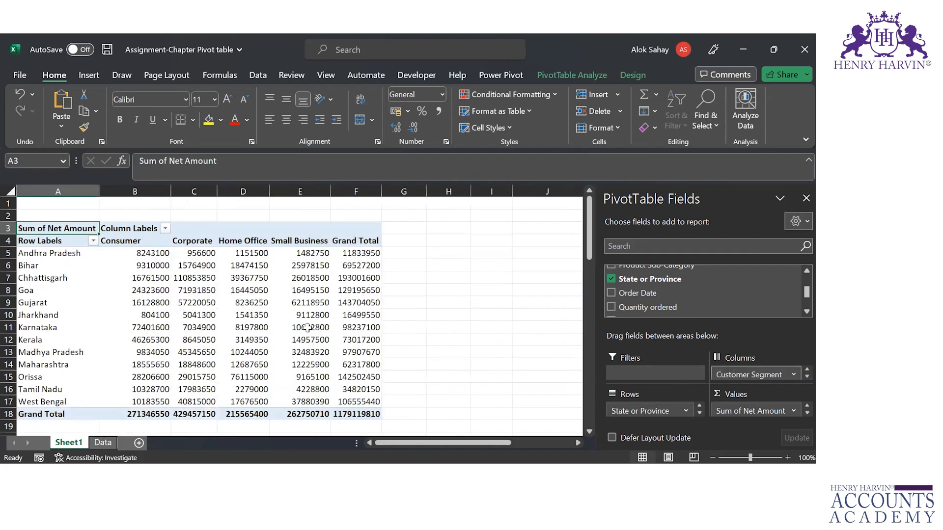
pyautogui.click(589, 432)
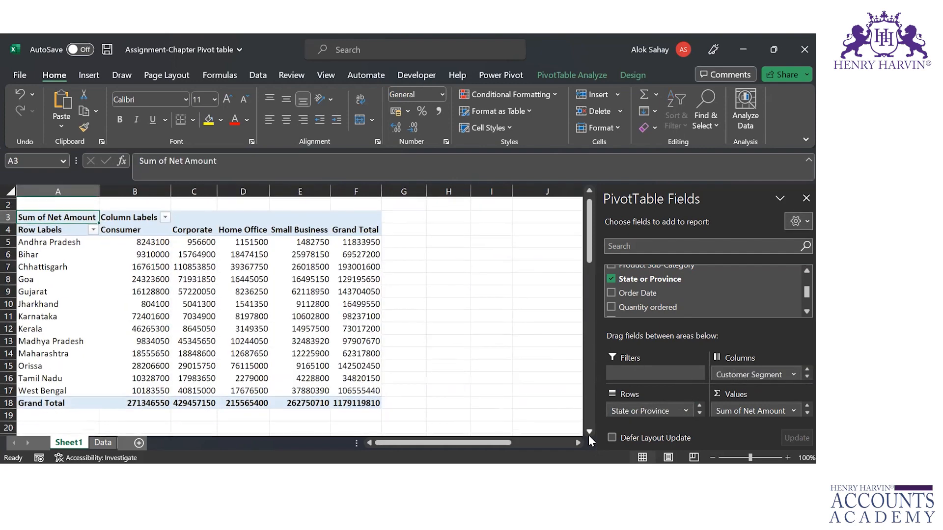
# Add Order Date to the pivot table's rows and remove the accompanying Months field so individual dates are listed
pyautogui.click(608, 293)
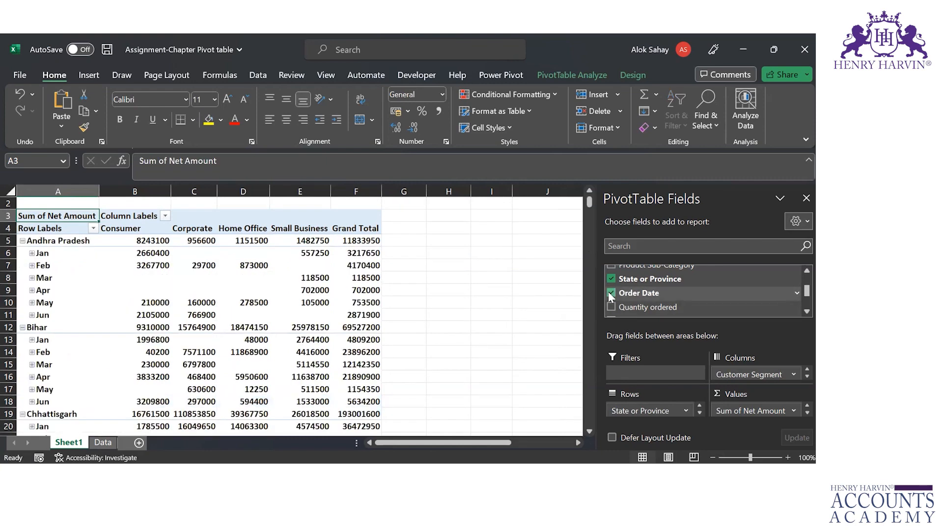
pyautogui.click(699, 413)
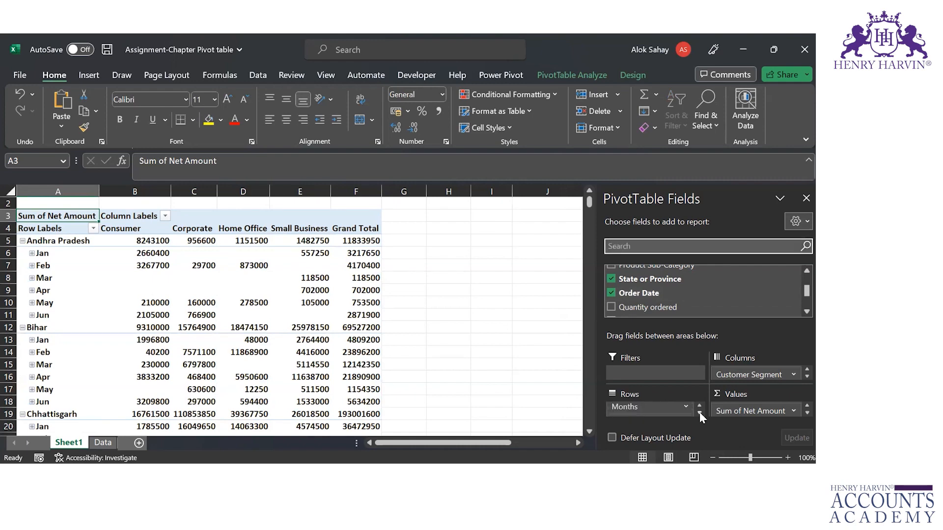
pyautogui.click(685, 406)
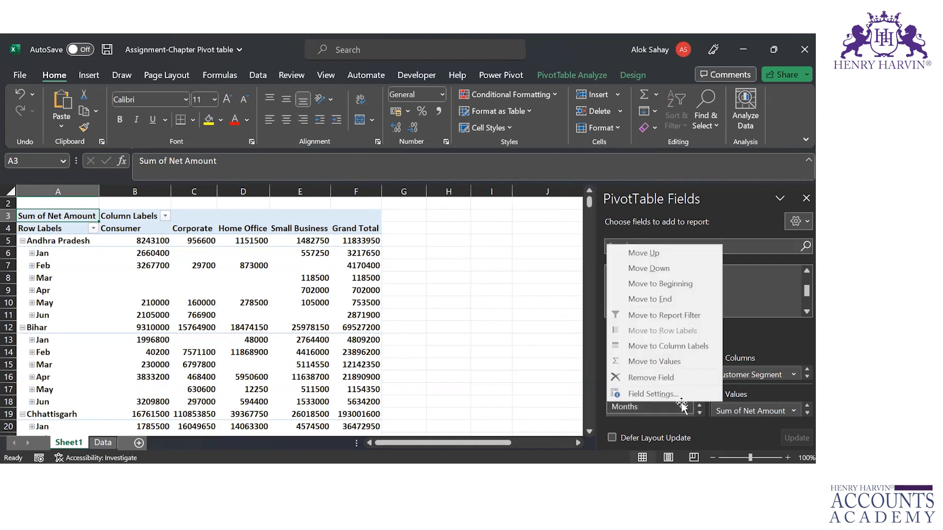
pyautogui.click(667, 379)
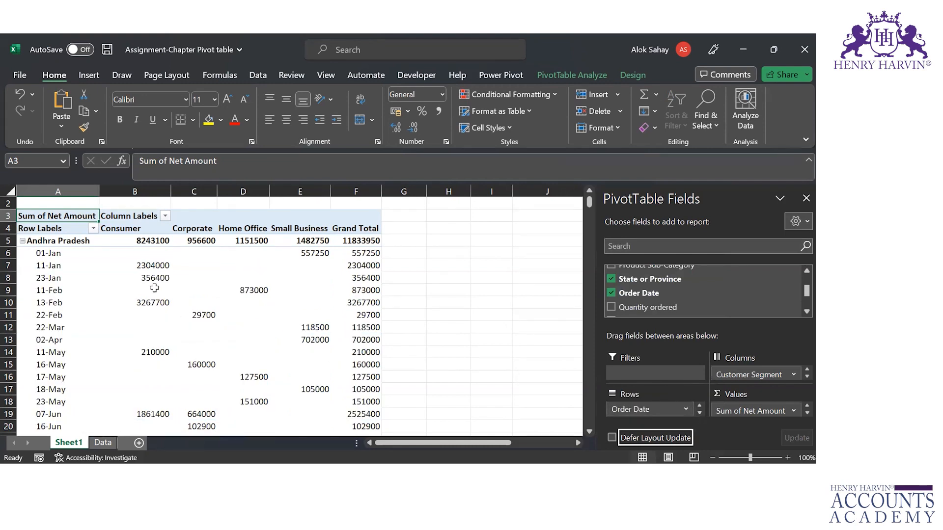
# Browse the individual order dates listed under Andhra Pradesh and Bihar in the pivot table
pyautogui.click(91, 257)
pyautogui.press('Down')
pyautogui.press('Down')
pyautogui.press('Down')
pyautogui.press('Down')
pyautogui.press('Down')
pyautogui.press('Down')
pyautogui.press('Down')
pyautogui.press('Down')
pyautogui.press('Down')
pyautogui.press('Down')
pyautogui.press('Down')
pyautogui.press('Down')
pyautogui.press('Down')
pyautogui.press('Down')
pyautogui.press('Down')
pyautogui.press('Down')
pyautogui.press('Down')
pyautogui.press('Down')
pyautogui.press('Down')
pyautogui.press('Down')
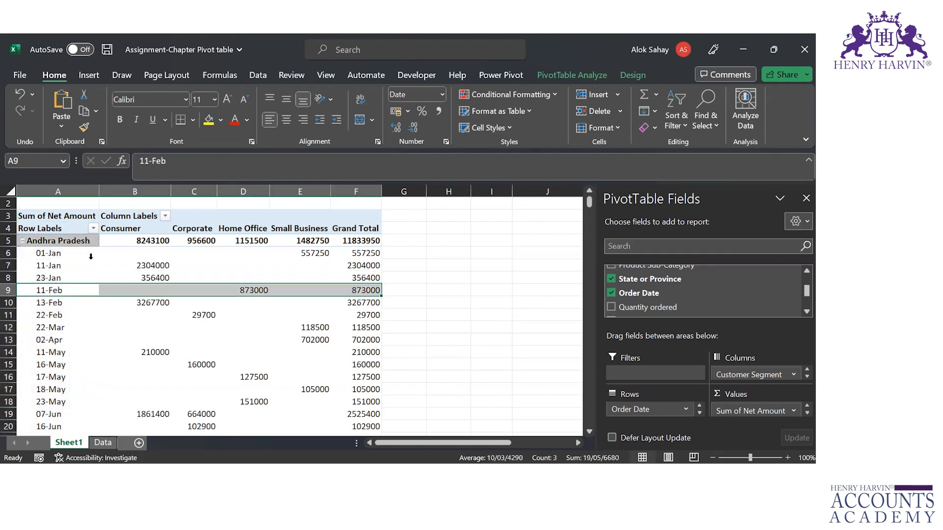
pyautogui.press('Up')
pyautogui.press('Up')
pyautogui.press('Up')
pyautogui.press('Up')
pyautogui.press('Up')
pyautogui.press('Up')
pyautogui.press('Up')
pyautogui.press('Up')
pyautogui.press('Up')
pyautogui.press('Up')
pyautogui.press('Up')
pyautogui.press('Up')
pyautogui.press('Up')
pyautogui.press('Up')
pyautogui.press('Up')
pyautogui.press('Up')
pyautogui.press('Up')
pyautogui.press('Up')
pyautogui.press('Up')
pyautogui.press('Up')
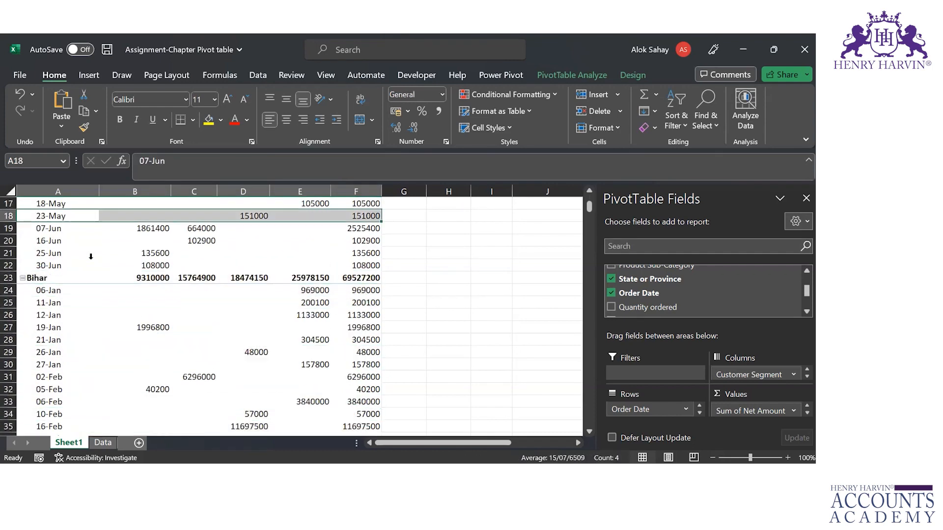
pyautogui.press('Down')
pyautogui.press('Down')
pyautogui.press('Down')
pyautogui.press('Down')
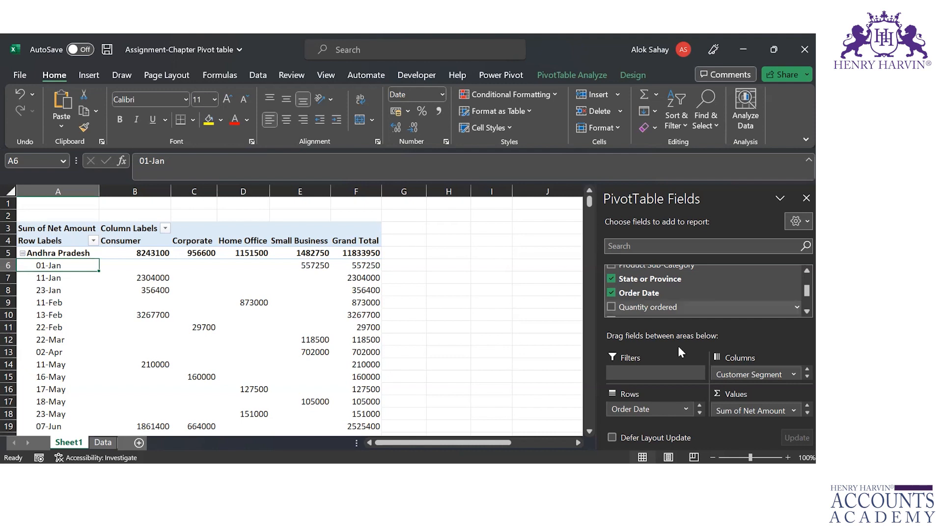
# Remove State or Province from the pivot table's rows, leaving only Order Date there
pyautogui.click(700, 406)
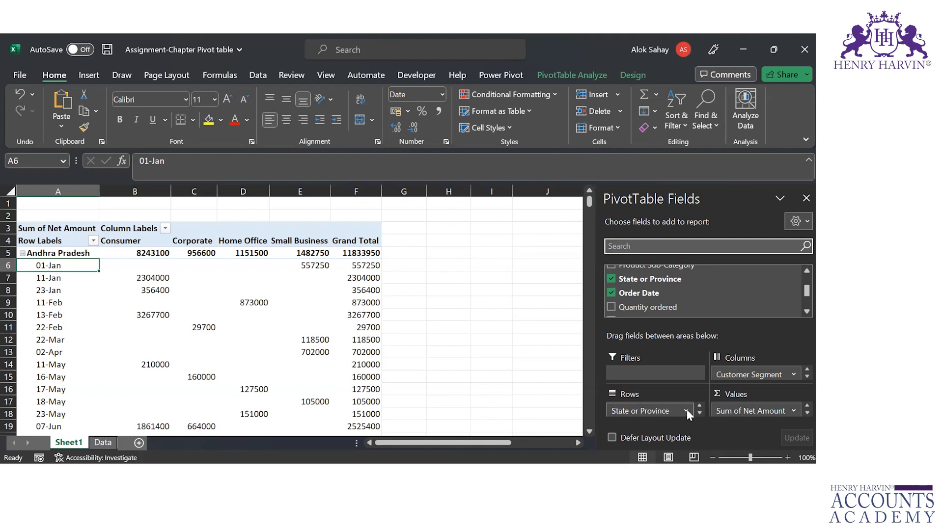
pyautogui.click(686, 411)
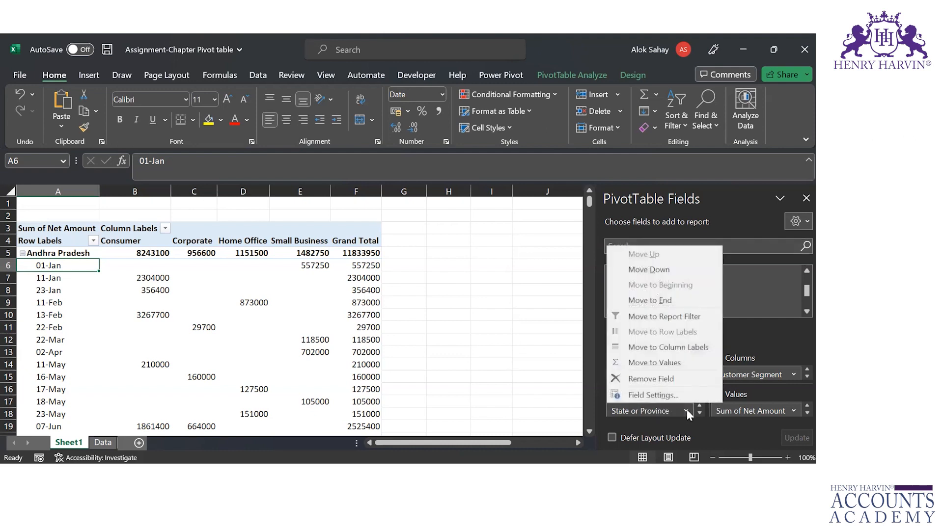
pyautogui.click(651, 379)
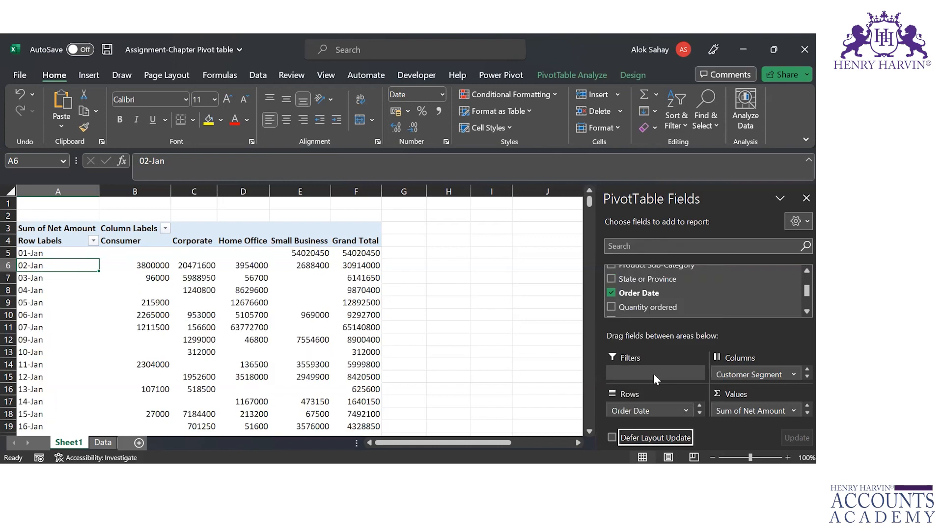
pyautogui.moveTo(256, 402)
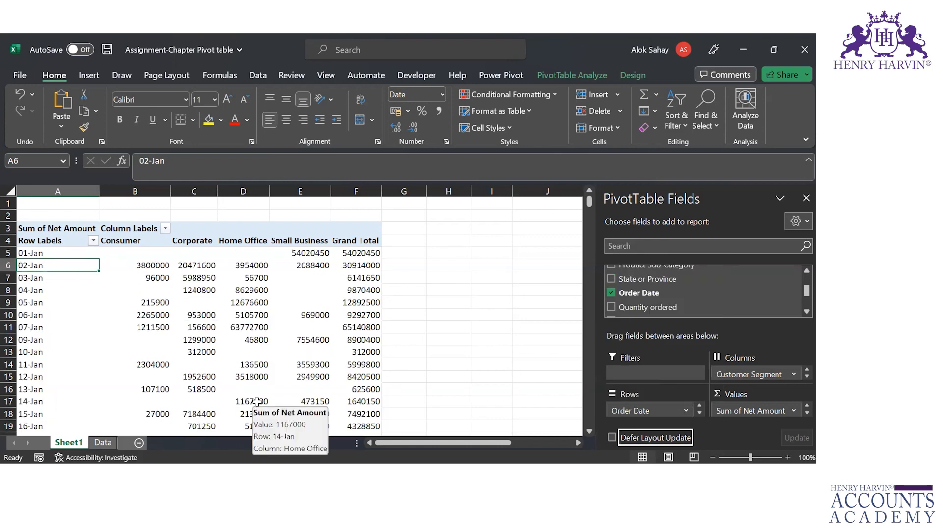
pyautogui.press('Tab')
pyautogui.press('Tab')
pyautogui.press('Down')
pyautogui.press('Down')
pyautogui.press('Down')
pyautogui.press('Down')
pyautogui.press('Down')
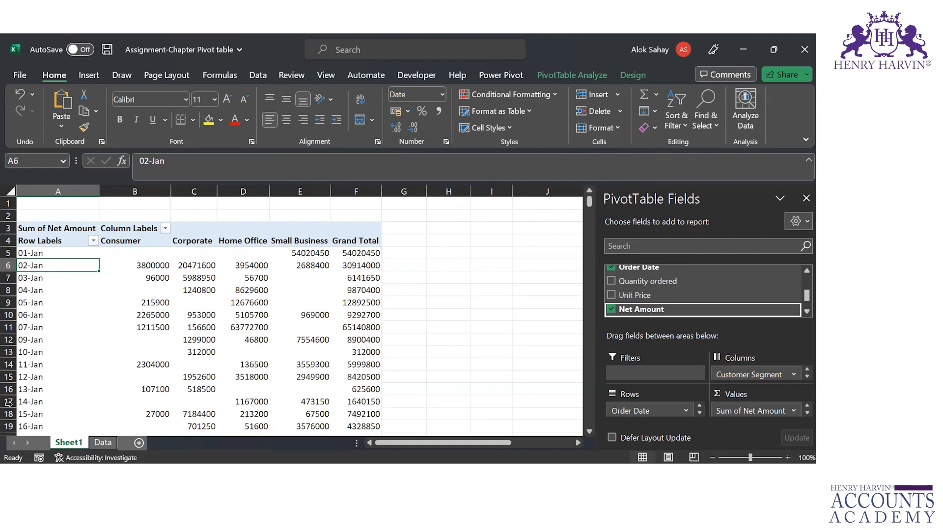
# Examine the net amounts by order date through late January across the customer segment columns
pyautogui.click(24, 297)
pyautogui.press('Down')
pyautogui.press('Down')
pyautogui.press('Down')
pyautogui.press('Down')
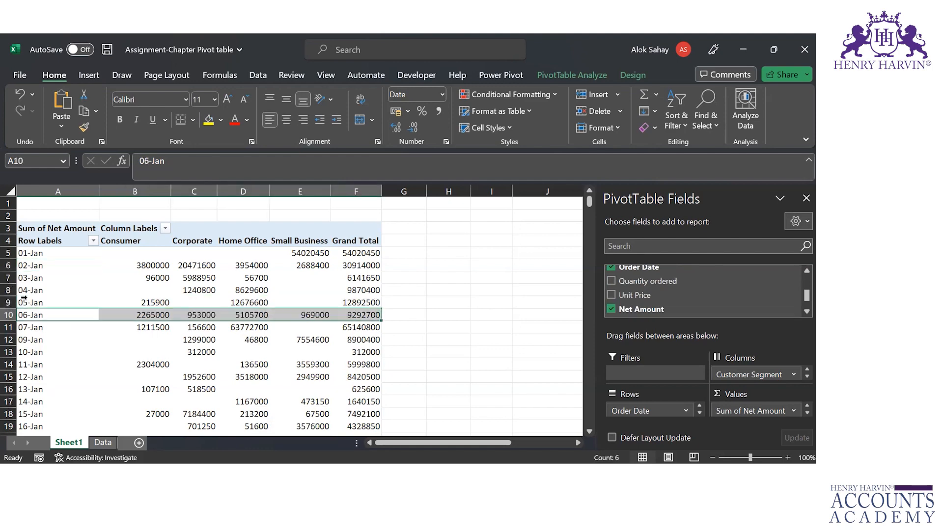
pyautogui.press('Down')
pyautogui.press('Down')
pyautogui.press('Down')
pyautogui.press('Down')
pyautogui.press('Down')
pyautogui.press('Down')
pyautogui.press('Down')
pyautogui.press('Down')
pyautogui.press('Down')
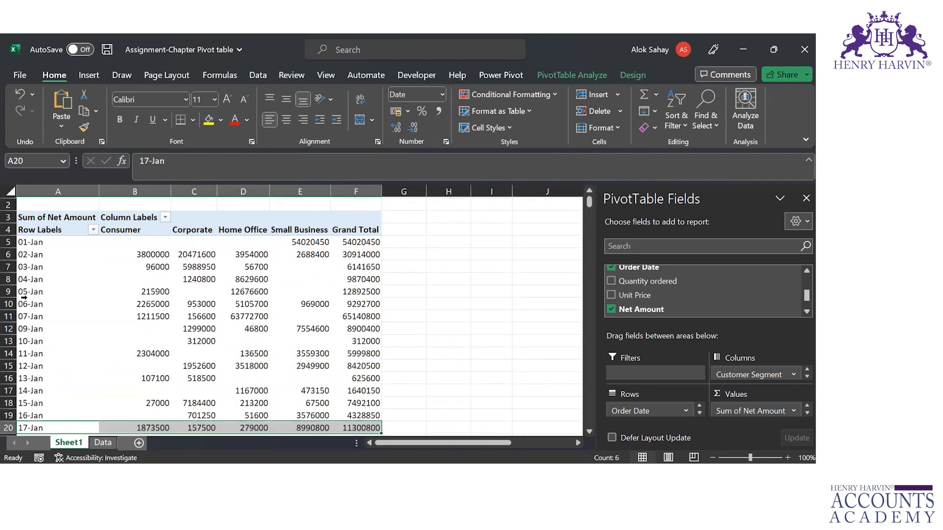
pyautogui.press('Down')
pyautogui.press('Down')
pyautogui.press('Down')
pyautogui.press('Down')
pyautogui.press('Down')
pyautogui.press('Down')
pyautogui.press('Down')
pyautogui.press('Down')
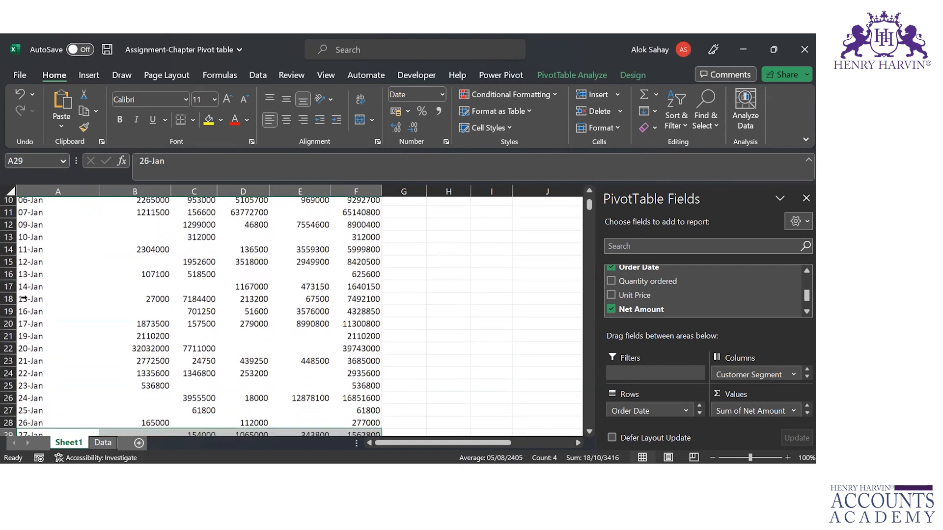
pyautogui.press('Down')
pyautogui.press('Down')
pyautogui.hotkey('ctrl', 'Up')
pyautogui.press('Down')
pyautogui.press('Down')
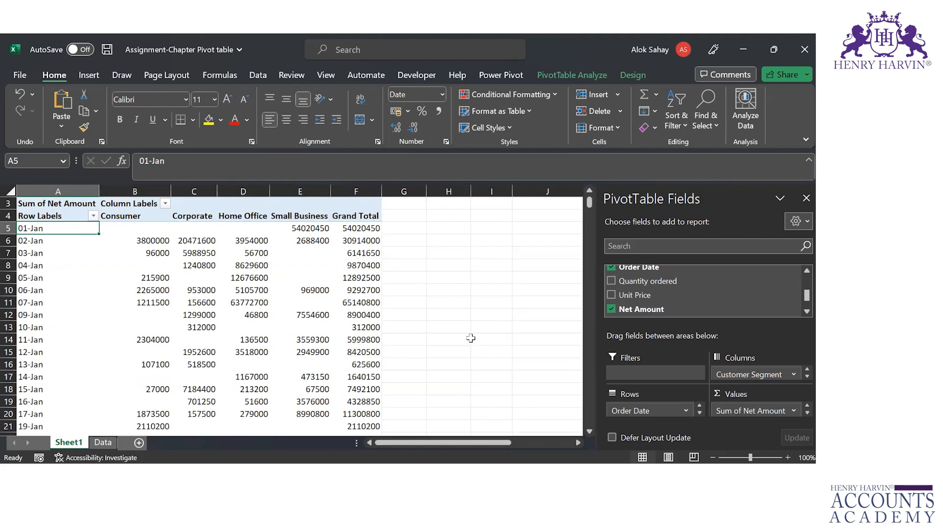
# Group the pivot table's Order Date rows by Quarters only, replacing the Days and Months grouping
pyautogui.scroll(-1, 800, 309)
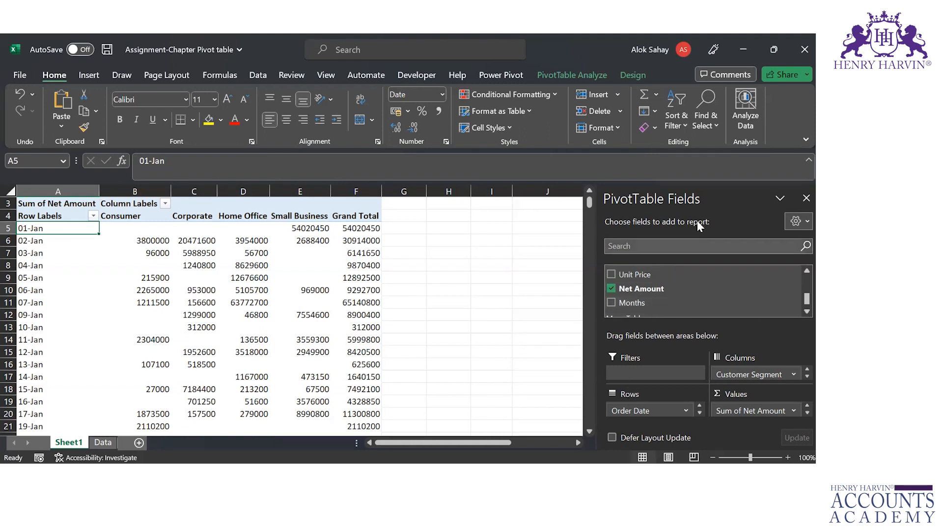
pyautogui.click(591, 75)
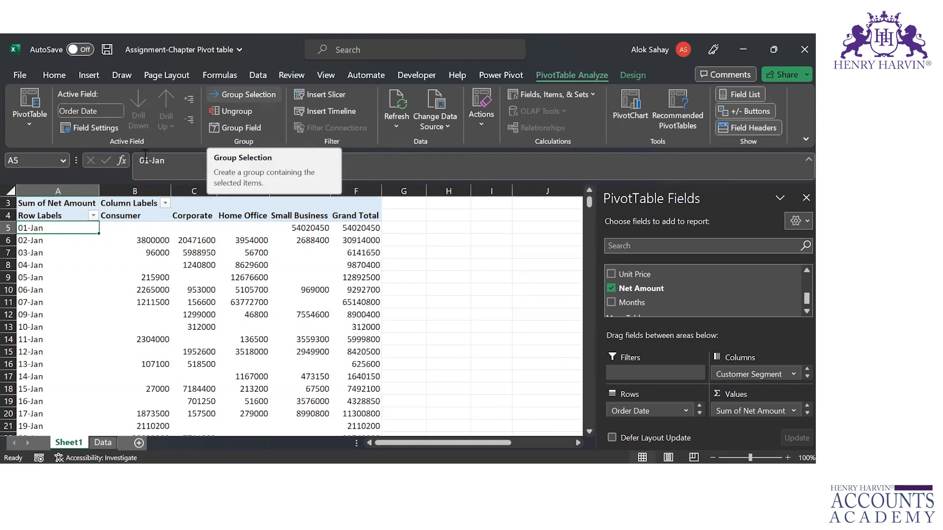
pyautogui.click(41, 240)
pyautogui.click(40, 228)
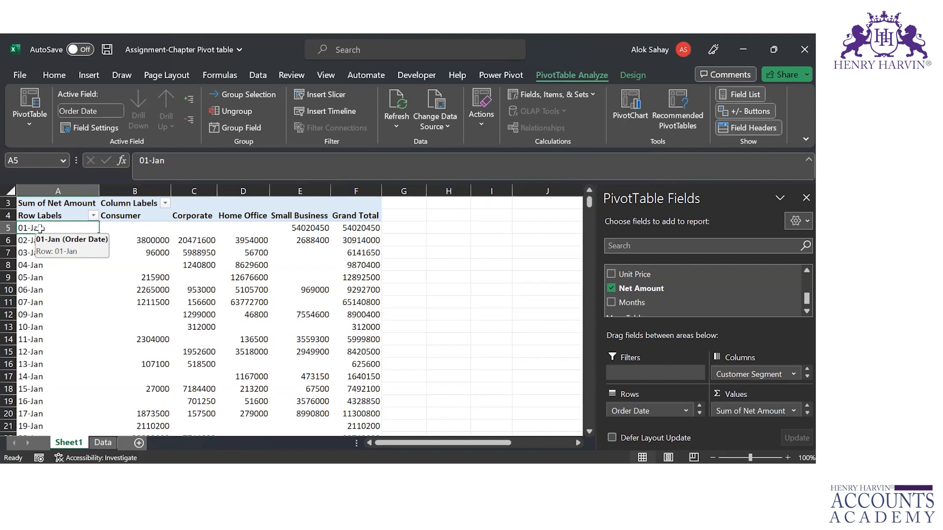
pyautogui.click(239, 98)
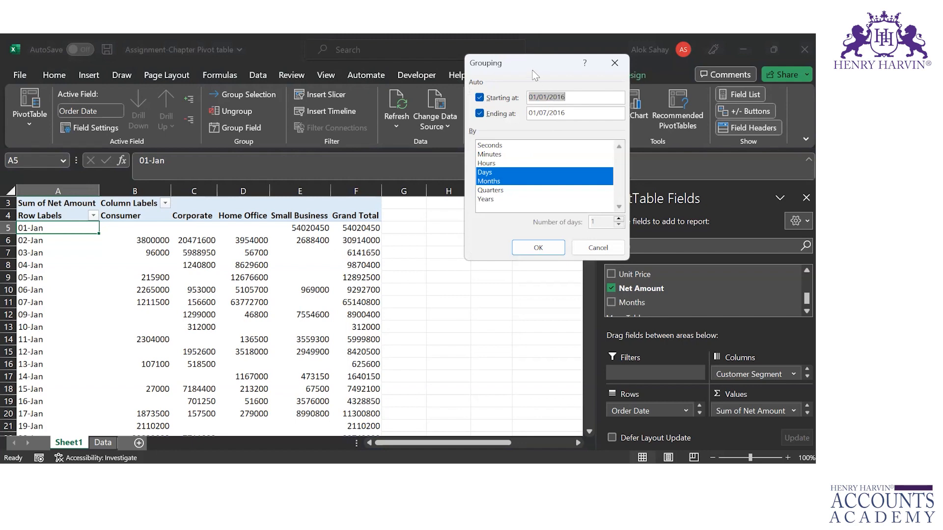
pyautogui.moveTo(526, 74); pyautogui.dragTo(256, 226)
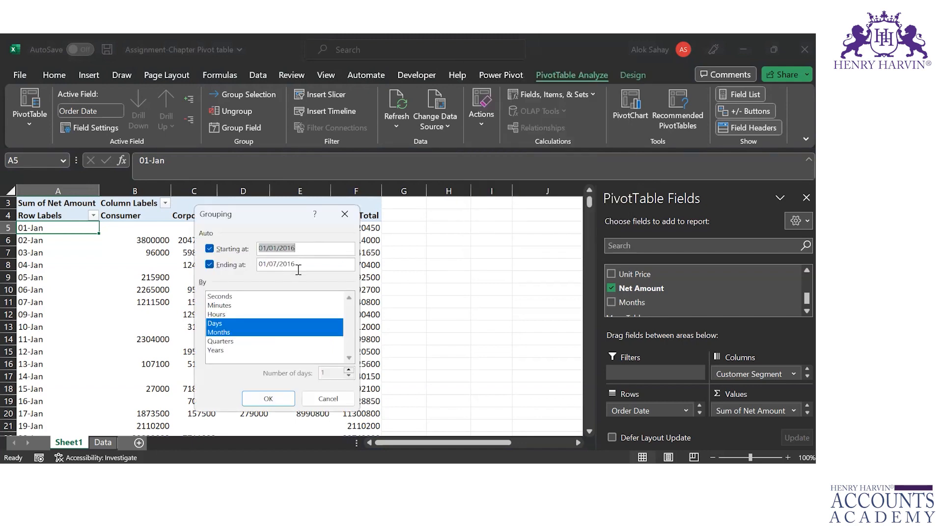
pyautogui.click(230, 333)
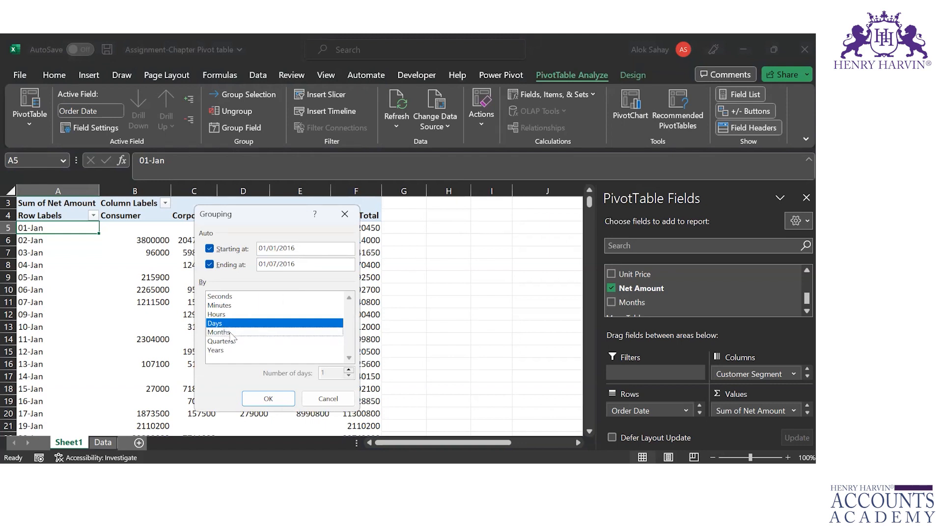
pyautogui.click(226, 324)
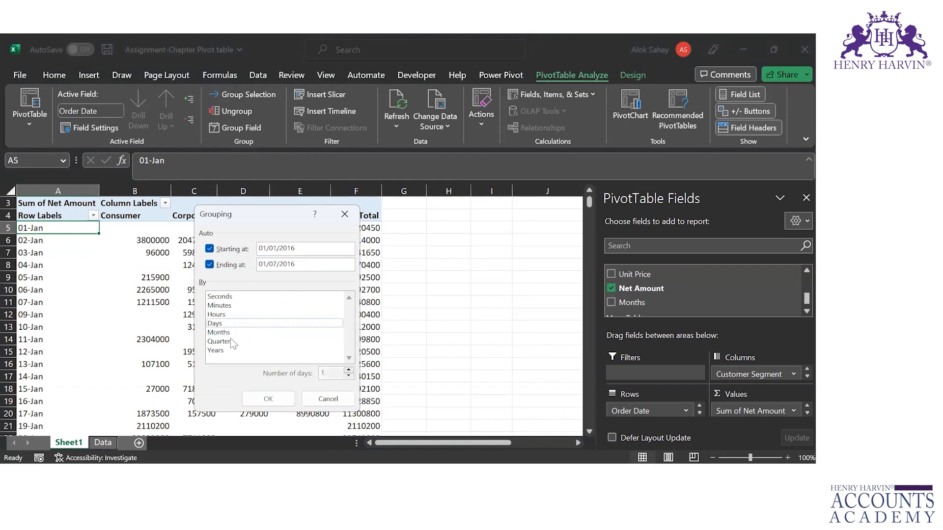
pyautogui.click(233, 342)
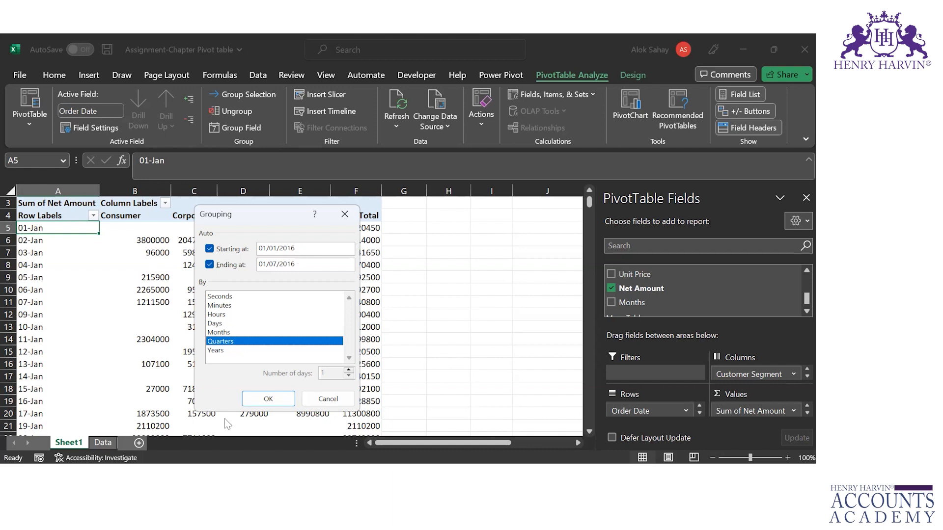
pyautogui.click(258, 400)
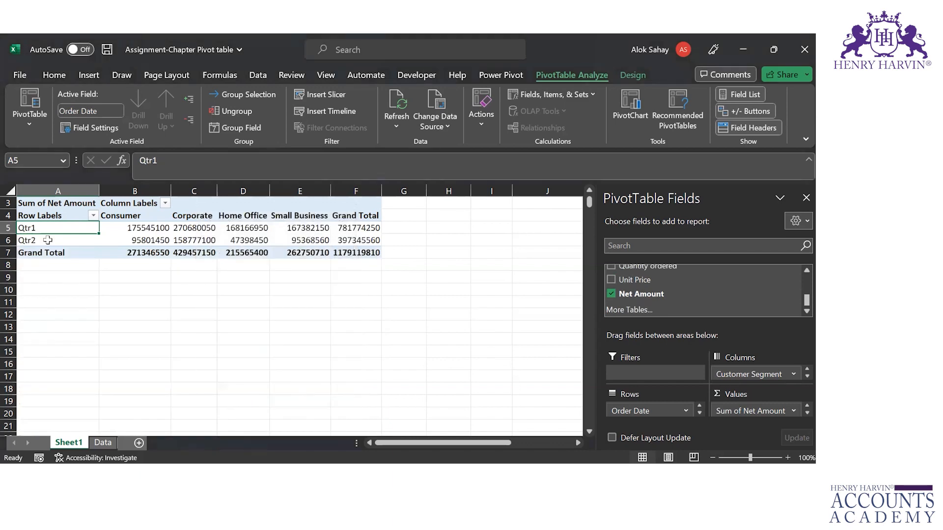
# Examine the first- and second-quarter net amounts across the customer segment columns
pyautogui.press('Right')
pyautogui.press('Right')
pyautogui.press('Right')
pyautogui.press('Right')
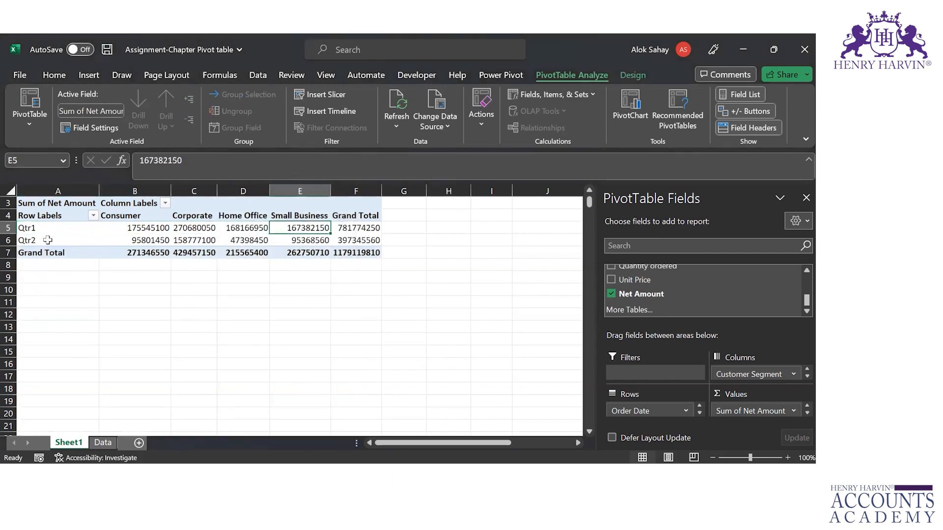
pyautogui.press('Down')
pyautogui.press('Left')
pyautogui.click(48, 240)
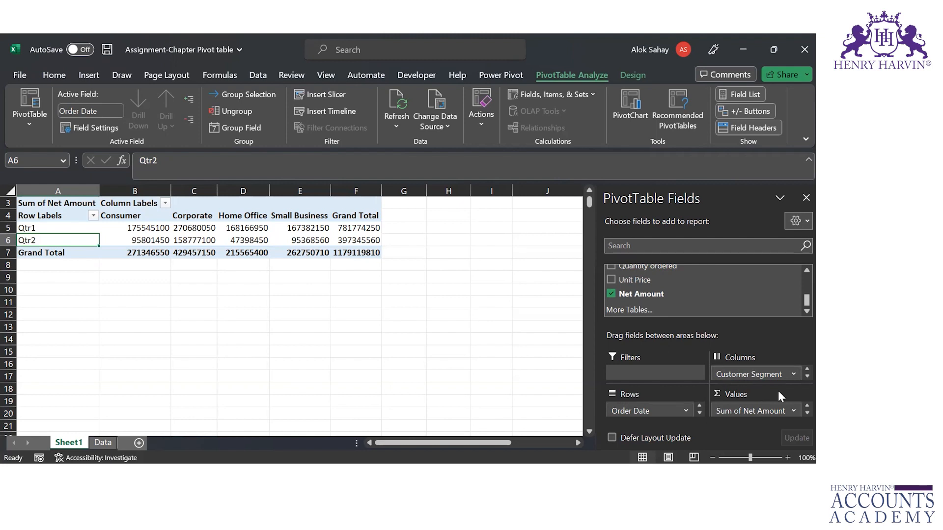
# Replace Net Amount with Product Sub-Category in the pivot table's values so that its entries are counted
pyautogui.click(800, 413)
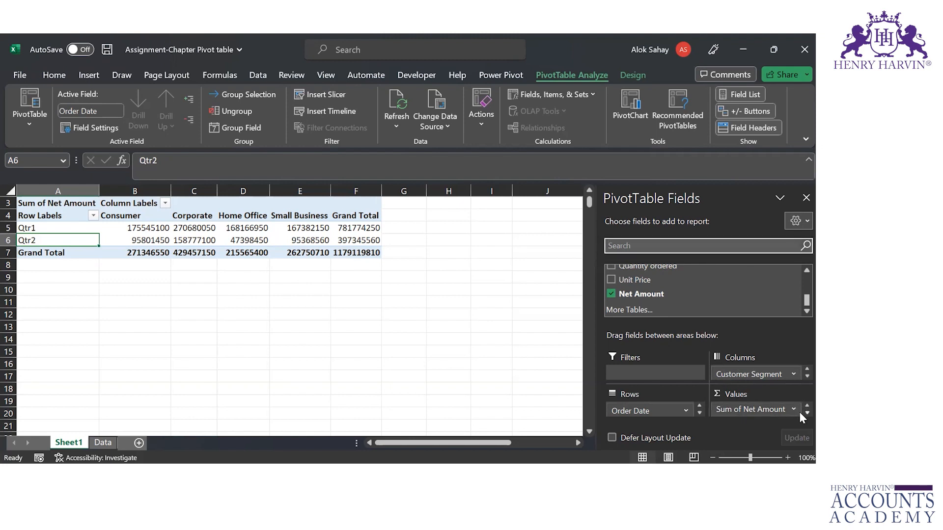
pyautogui.click(800, 405)
pyautogui.click(612, 294)
pyautogui.scroll(5, 800, 269)
pyautogui.scroll(2, 799, 269)
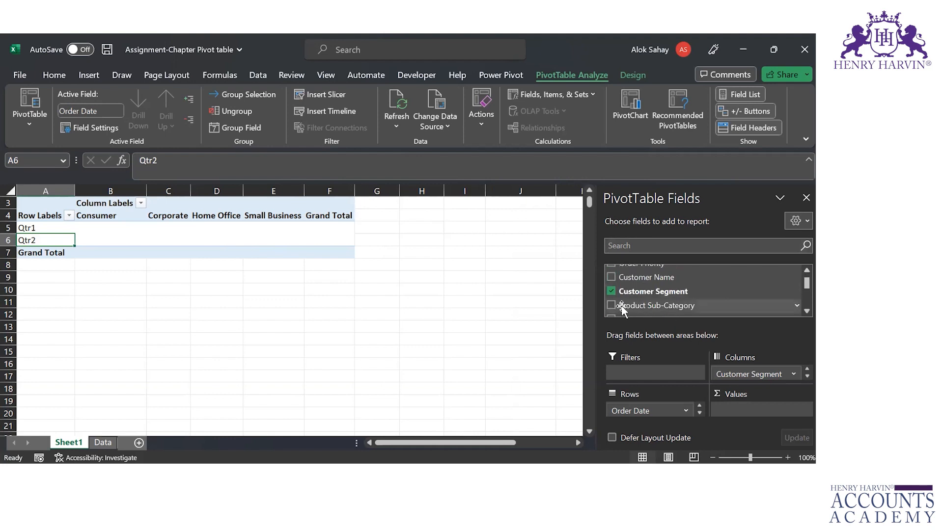
pyautogui.moveTo(622, 305); pyautogui.dragTo(737, 411)
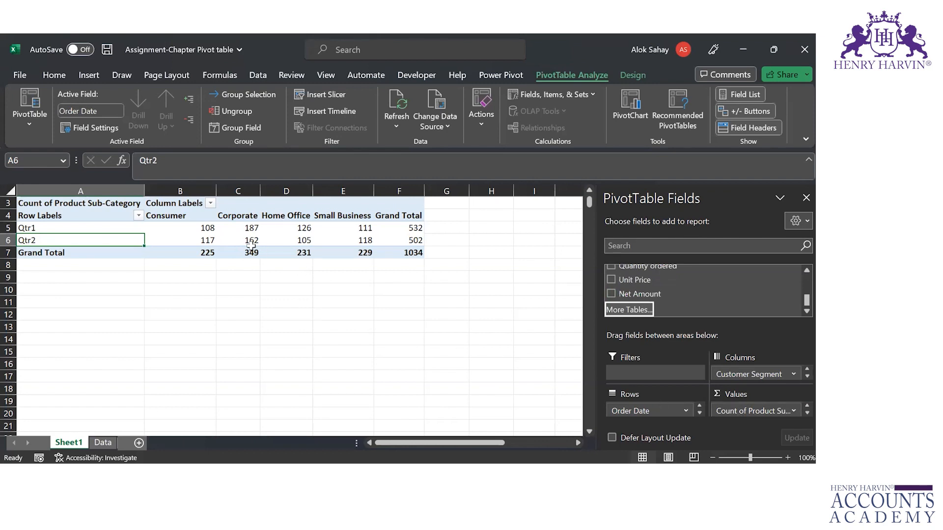
# Review the product sub-category counts for both quarters across the customer segments and the grand total
pyautogui.click(202, 228)
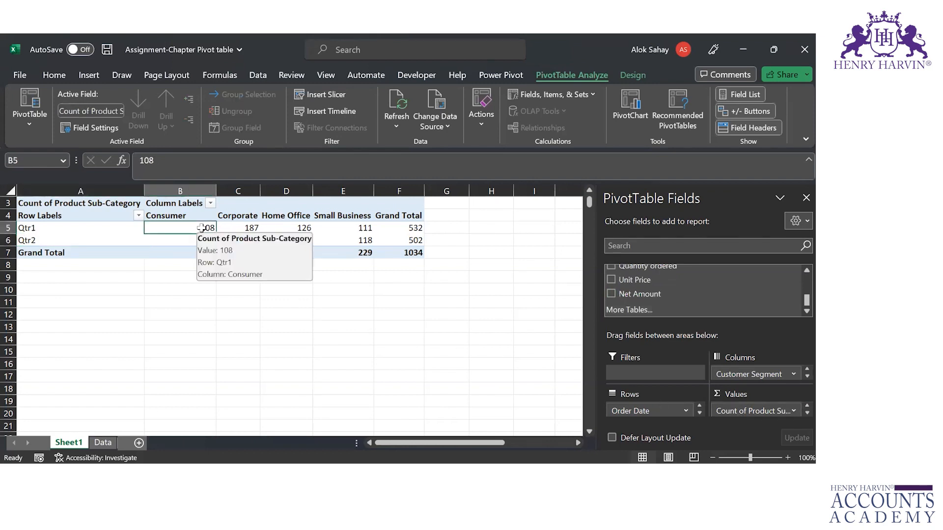
pyautogui.press('Right')
pyautogui.press('Right')
pyautogui.press('Right')
pyautogui.press('Left')
pyautogui.press('Left')
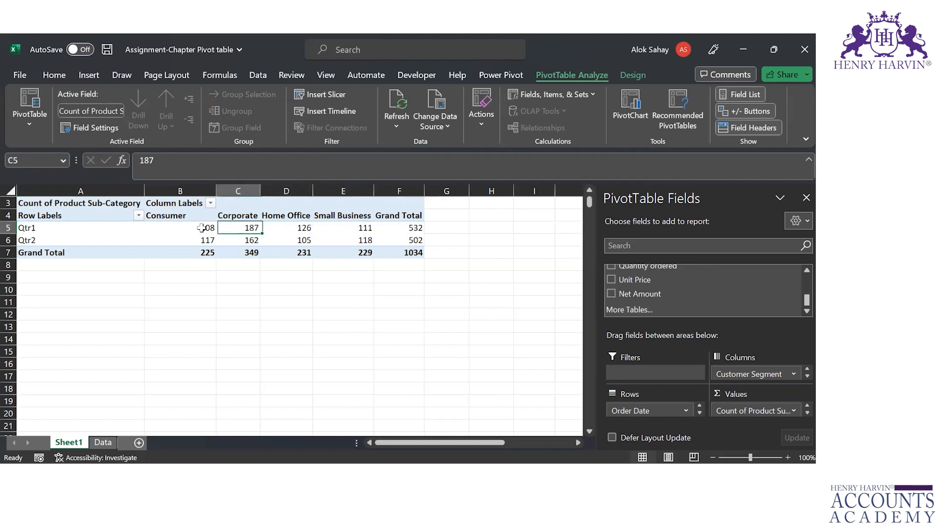
pyautogui.press('Left')
pyautogui.press('Down')
pyautogui.press('Right')
pyautogui.press('Right')
pyautogui.press('Right')
pyautogui.press('Right')
pyautogui.press('Up')
pyautogui.press('Left')
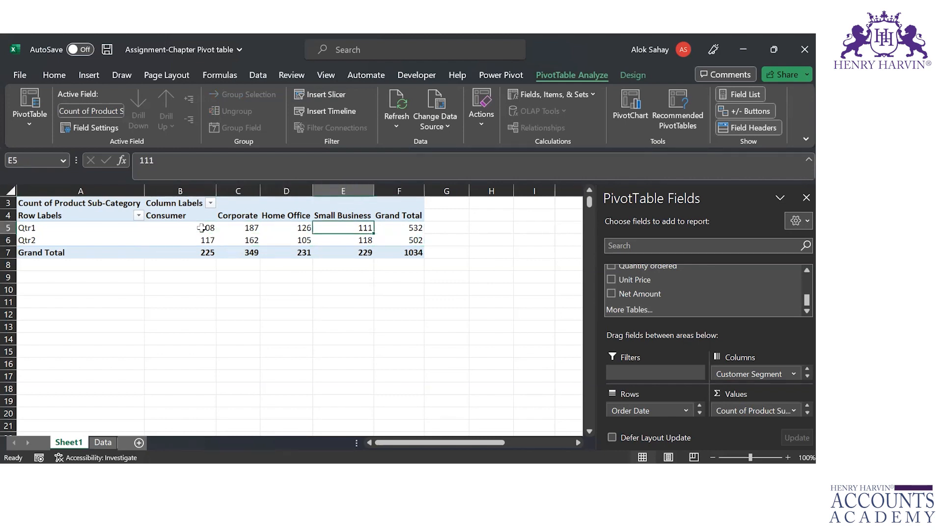
# Check the Product Sub-Category entries in the source records on the Data sheet and return to the pivot table
pyautogui.click(794, 411)
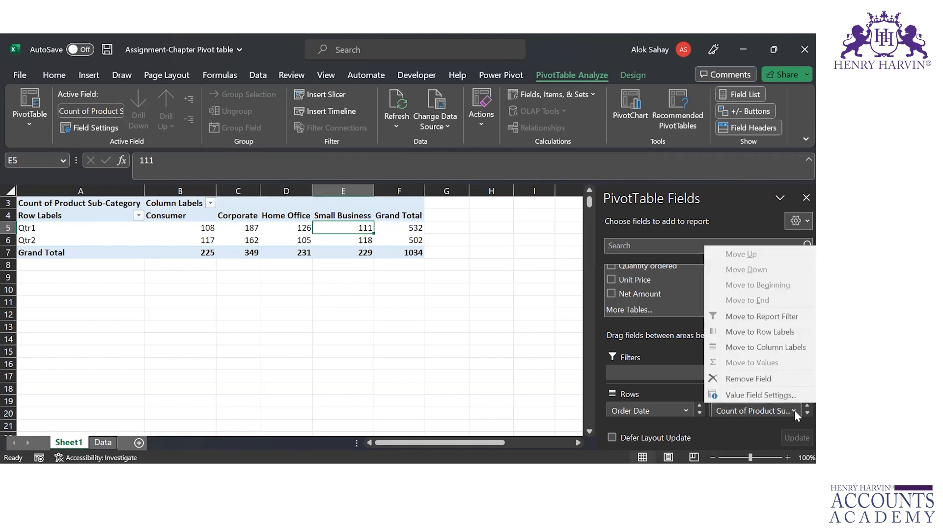
pyautogui.click(379, 366)
pyautogui.click(102, 443)
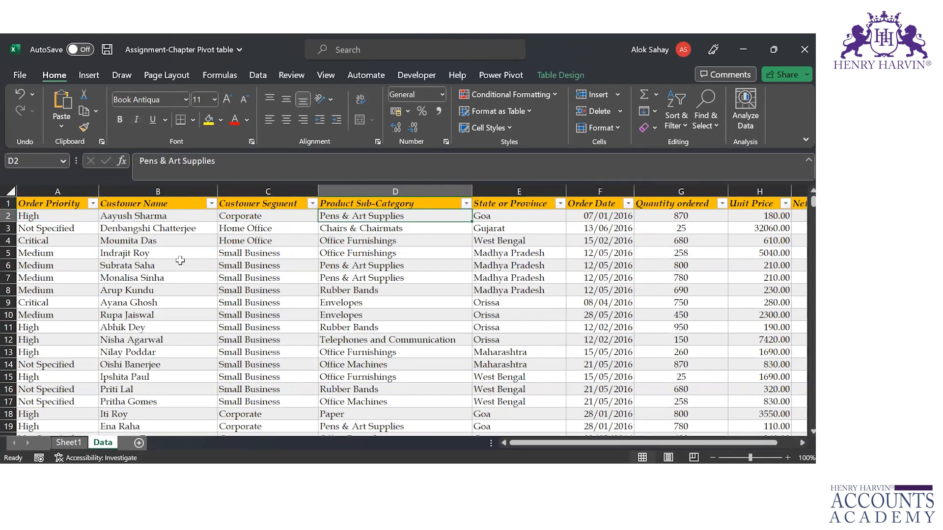
pyautogui.press('Down')
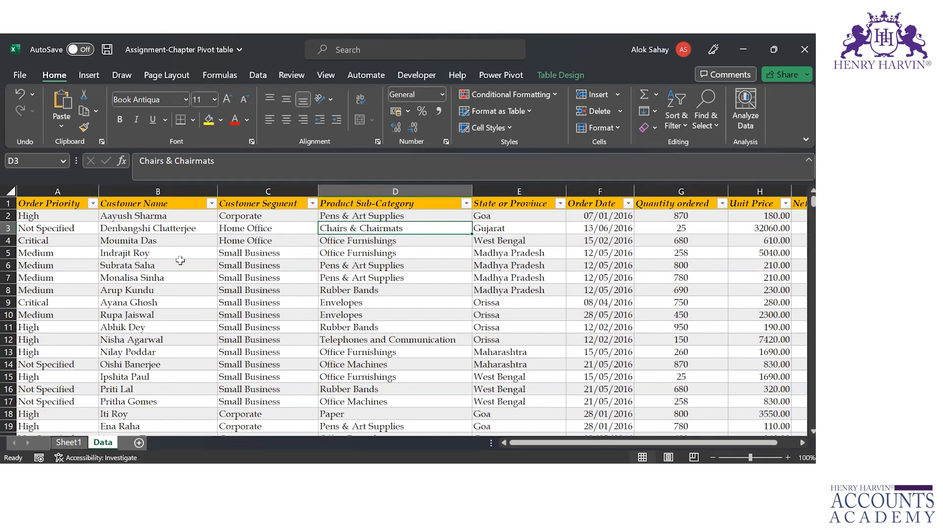
pyautogui.click(73, 443)
pyautogui.click(346, 230)
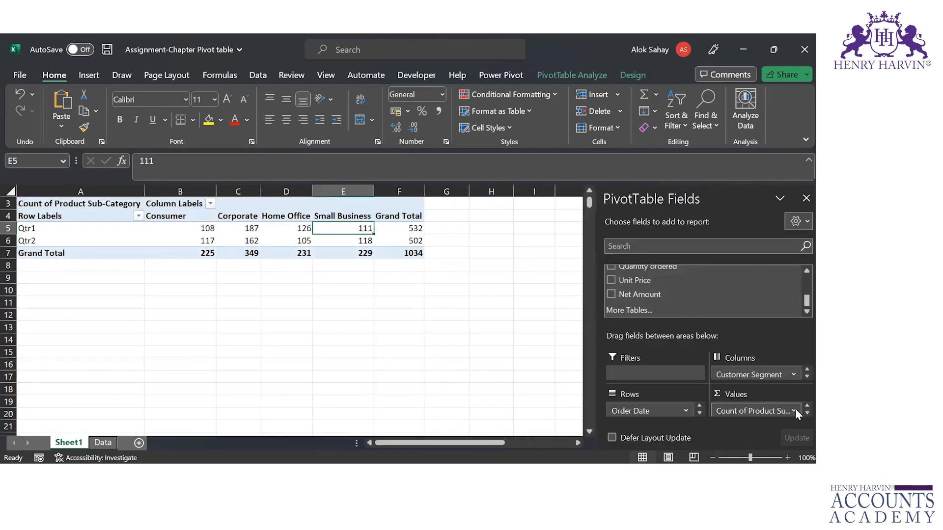
# Open the value field settings for Product Sub-Category and try Sum, Average, Max, Min and Product as the summary calculation
pyautogui.click(795, 411)
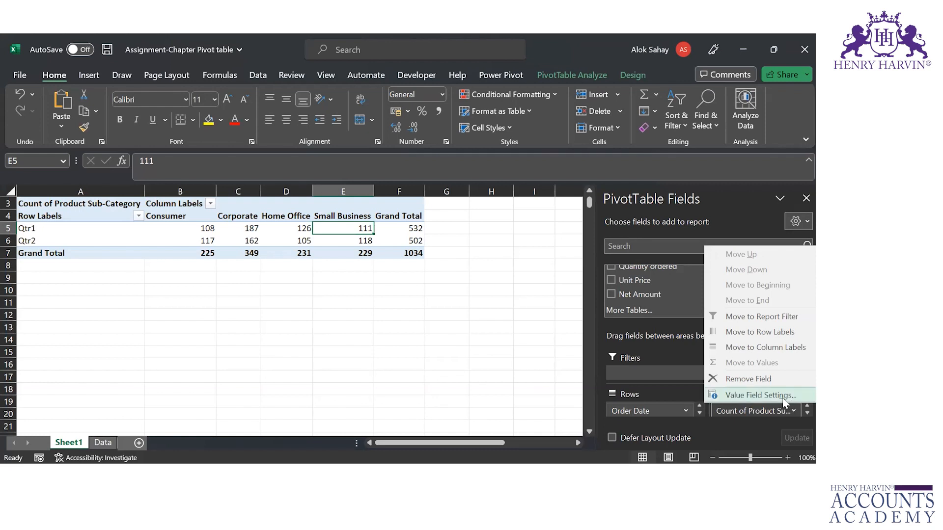
pyautogui.click(793, 412)
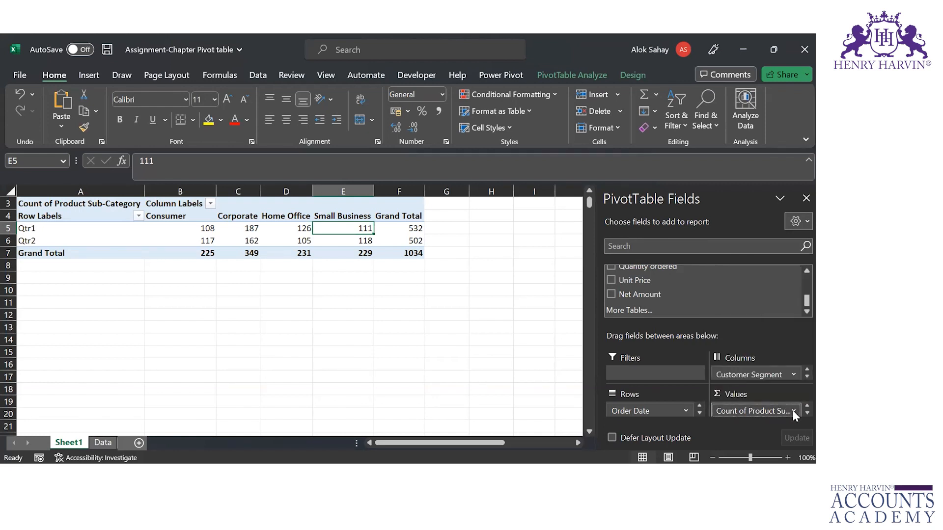
pyautogui.click(793, 411)
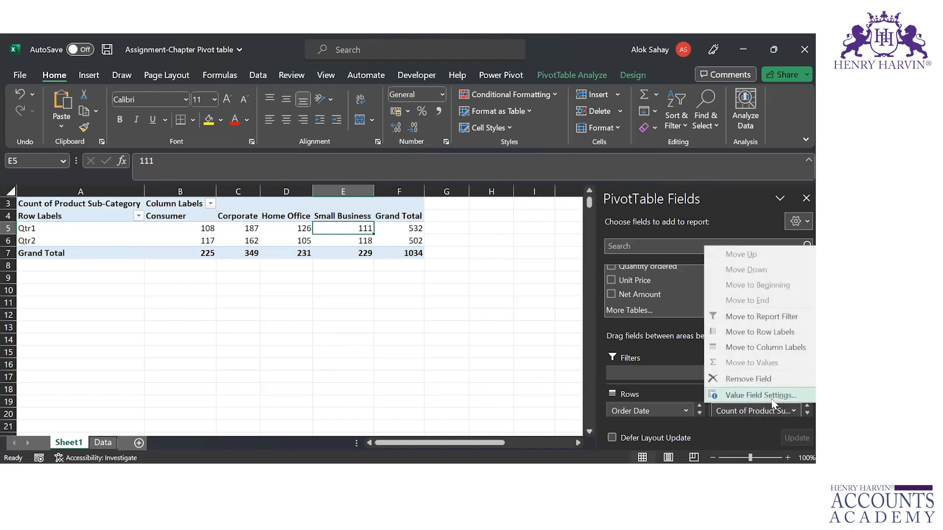
pyautogui.click(766, 396)
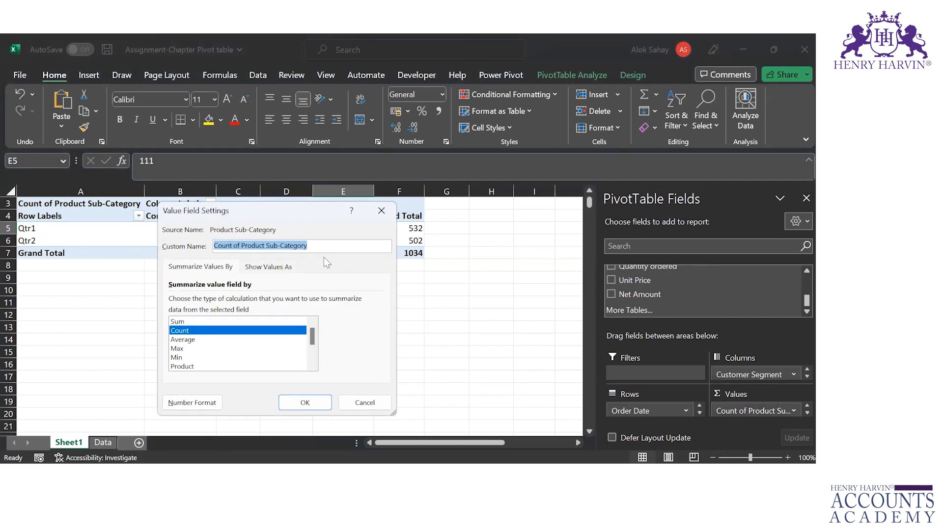
pyautogui.click(211, 322)
pyautogui.click(195, 330)
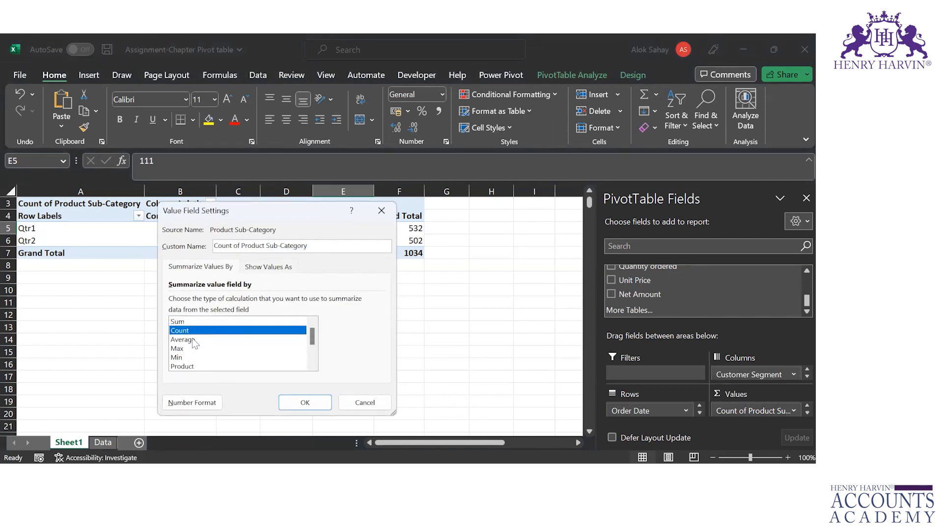
pyautogui.click(193, 339)
pyautogui.click(192, 348)
pyautogui.click(193, 357)
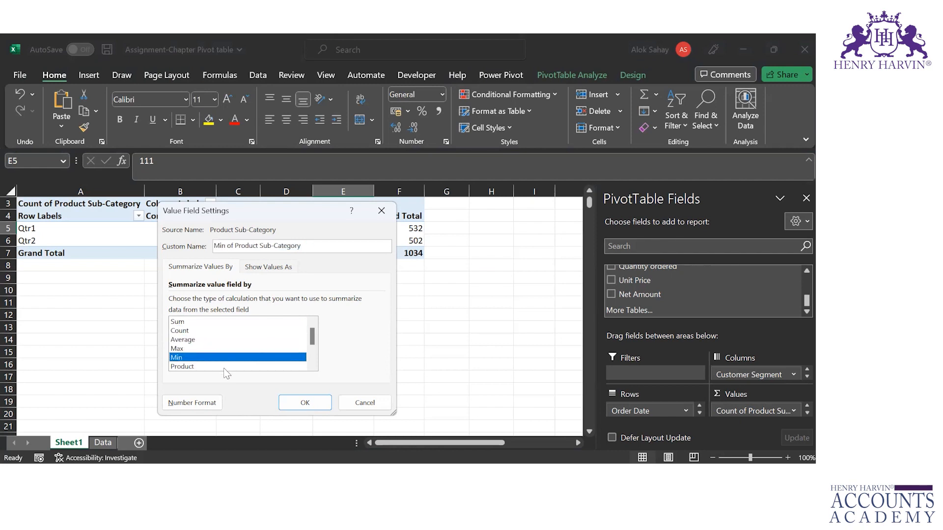
pyautogui.click(231, 367)
# Try StdDev and Count Numbers for the Product Sub-Category values, and apply Count as the calculation
pyautogui.scroll(-2, 314, 365)
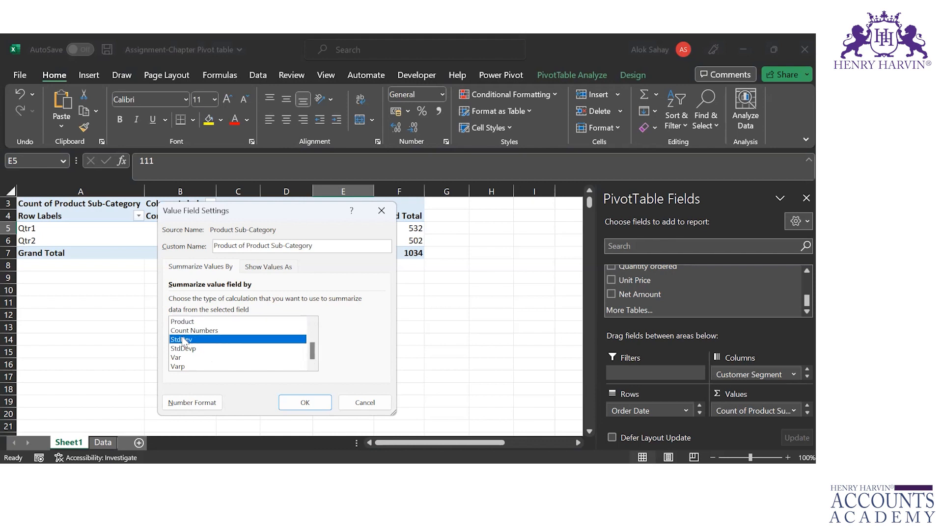
pyautogui.click(183, 340)
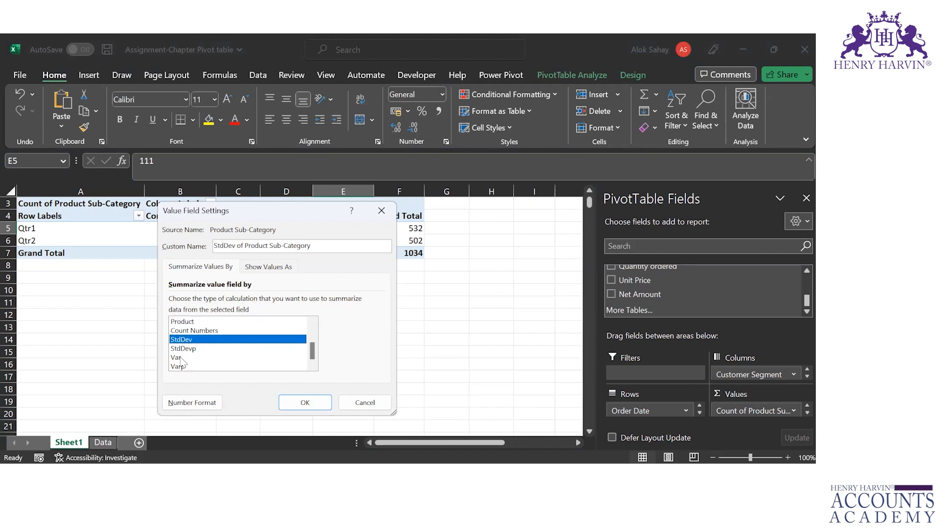
pyautogui.click(189, 330)
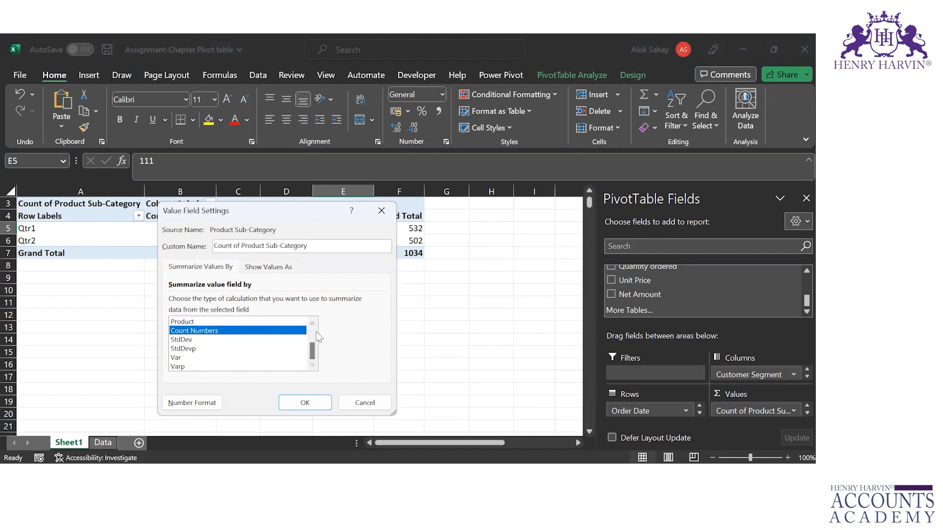
pyautogui.scroll(2, 310, 327)
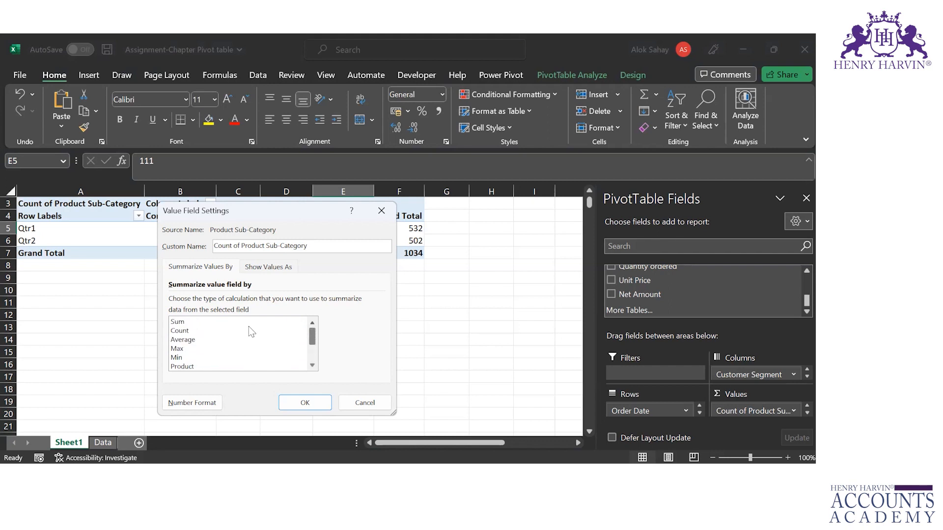
pyautogui.click(221, 331)
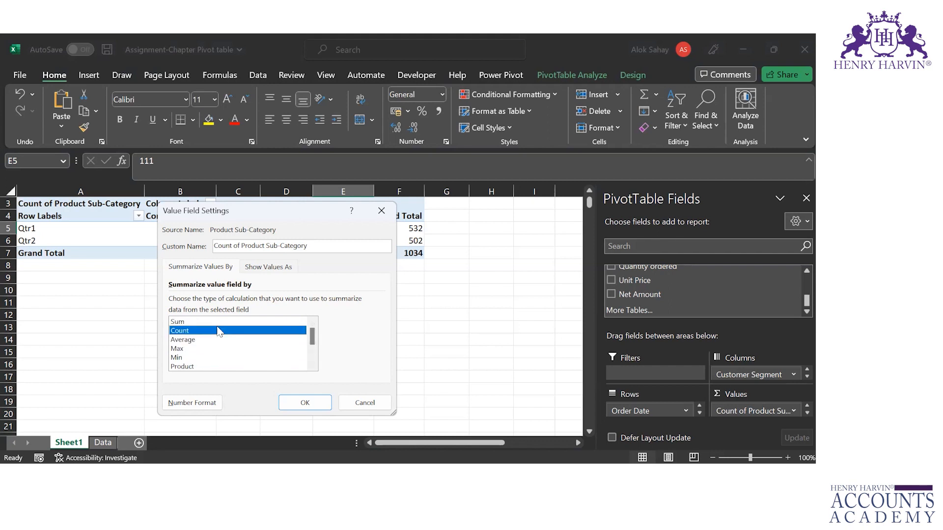
pyautogui.click(317, 402)
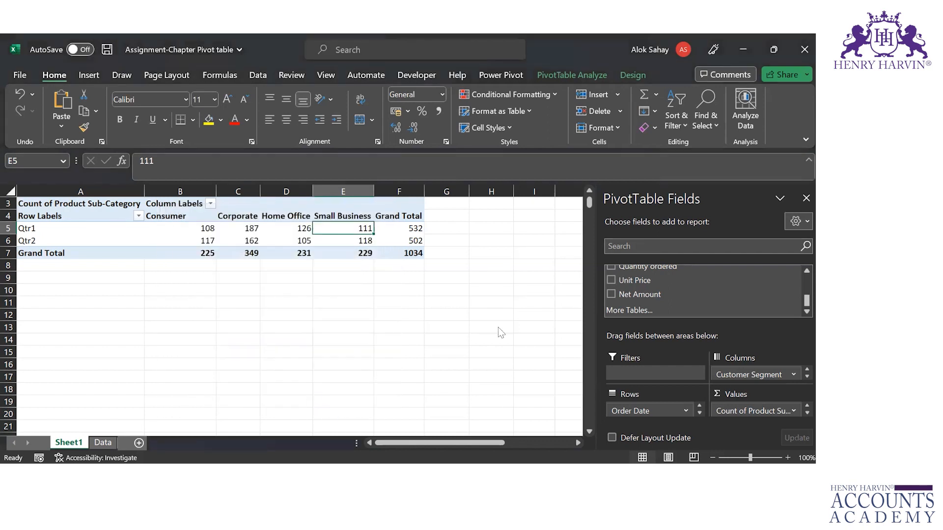
# Remove Product Sub-Category from the pivot table's values and add Net Amount back as a sum
pyautogui.click(794, 411)
pyautogui.click(757, 379)
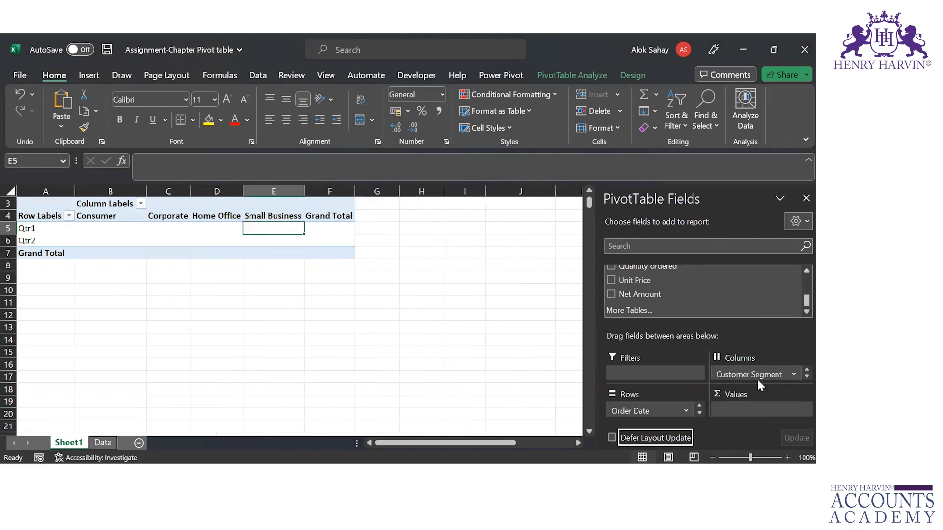
pyautogui.click(613, 295)
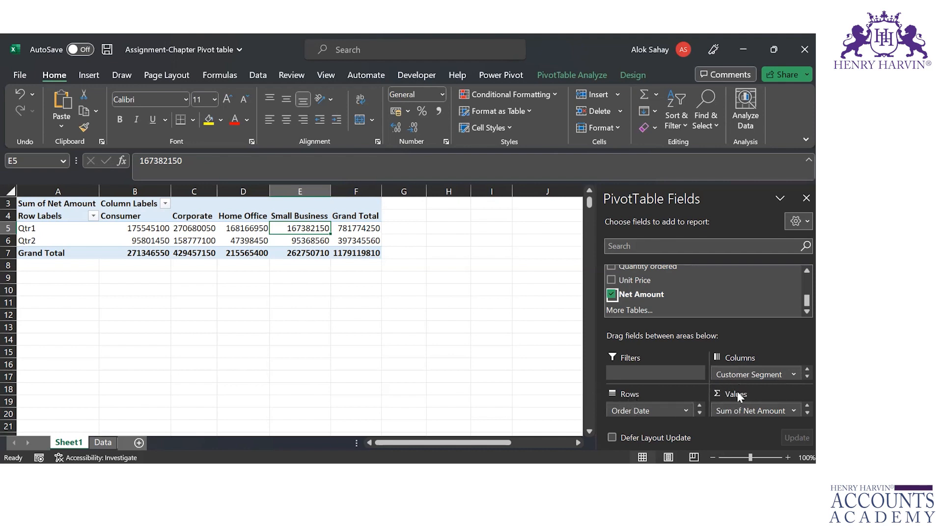
pyautogui.click(686, 411)
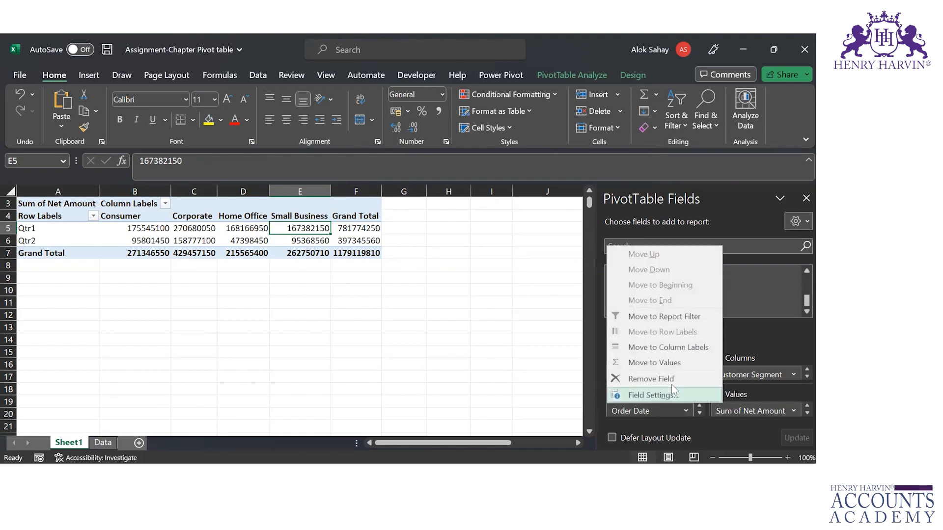
pyautogui.click(683, 413)
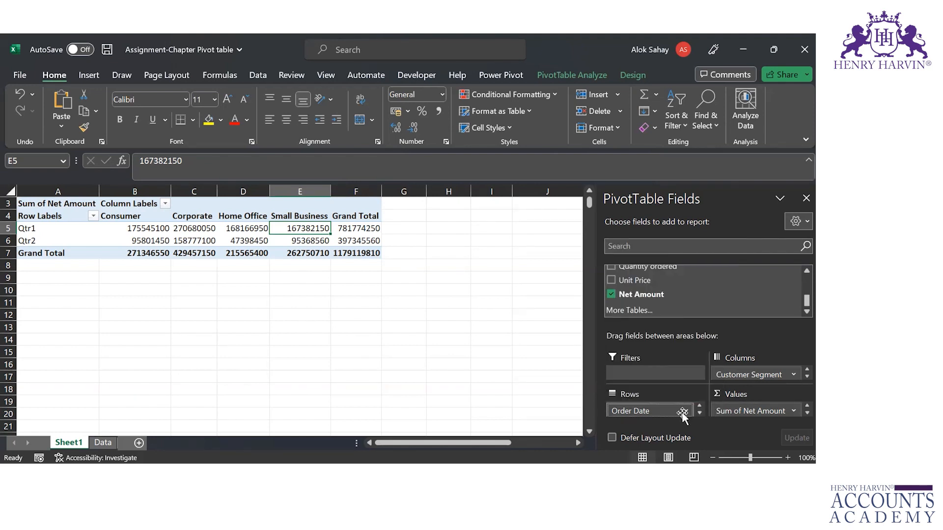
pyautogui.click(794, 411)
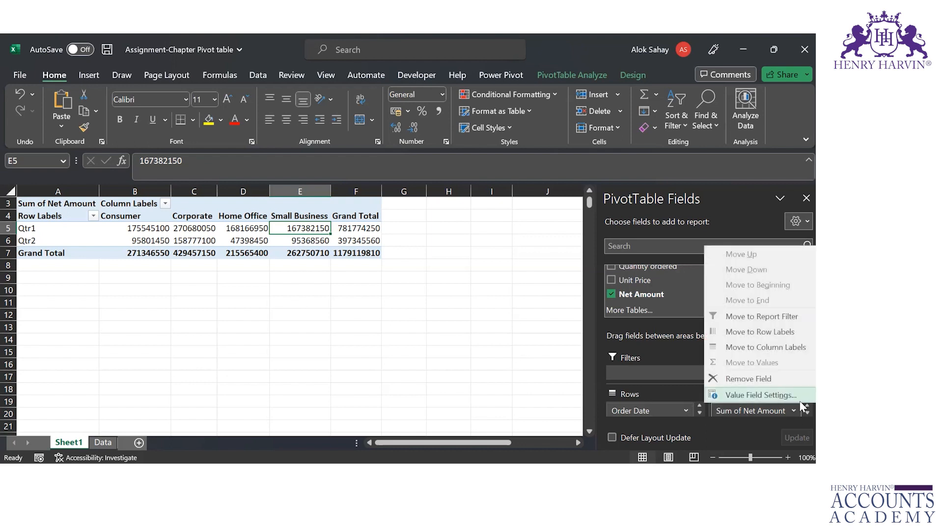
pyautogui.click(652, 391)
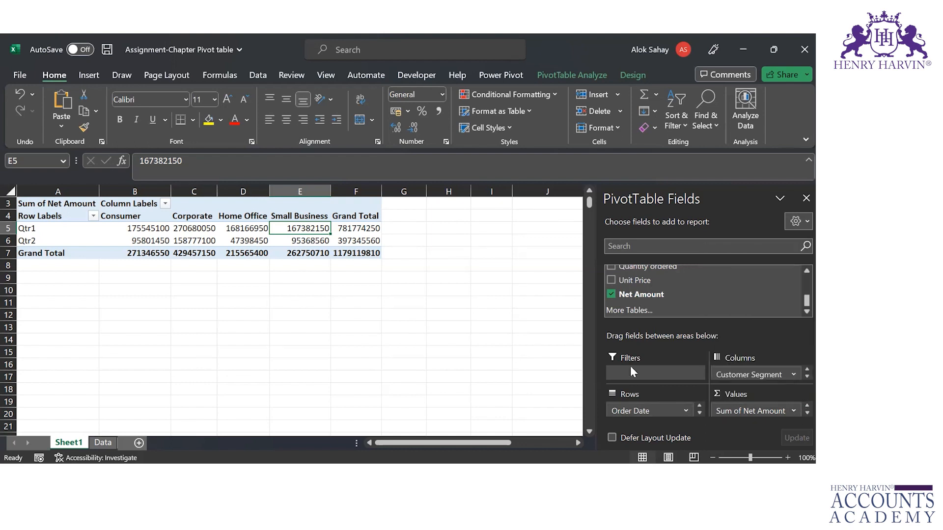
pyautogui.scroll(5, 800, 274)
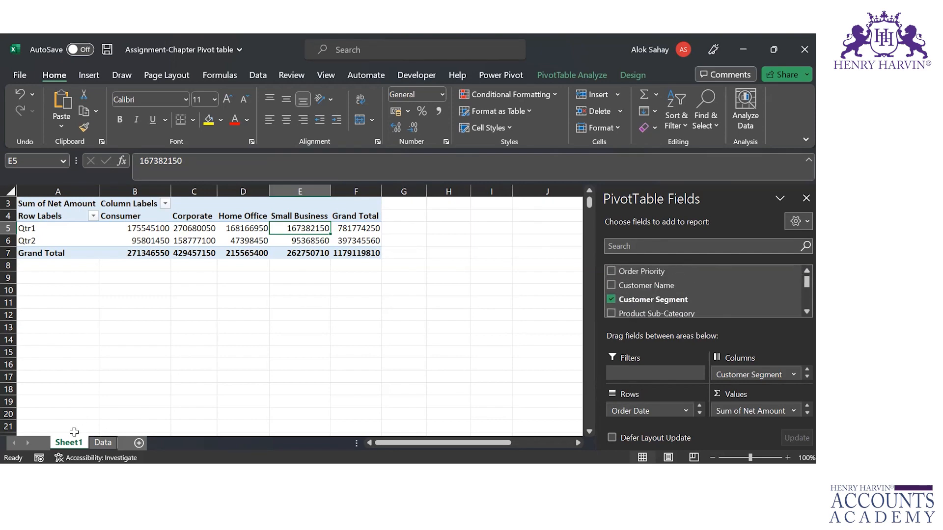
# Clear the Customer Segment filter from the source records on the Data sheet and go to the Order Priority header
pyautogui.click(103, 443)
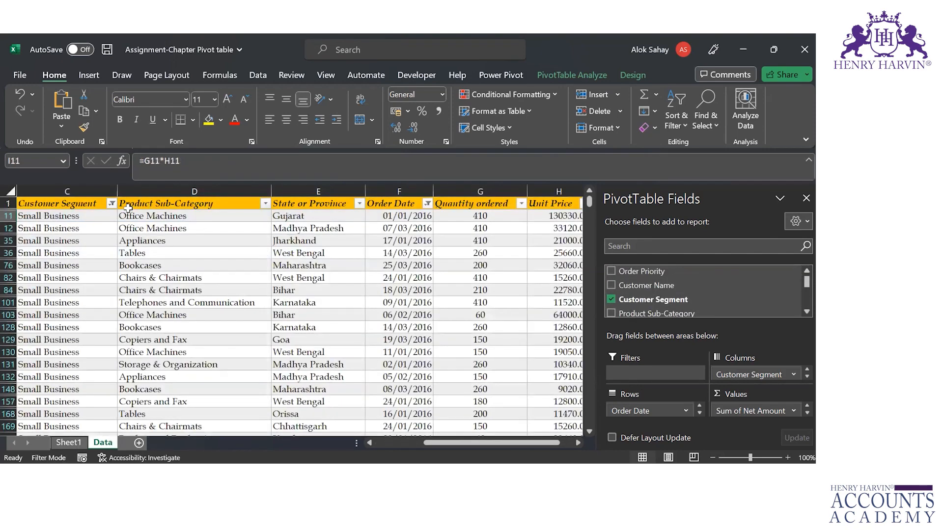
pyautogui.click(112, 204)
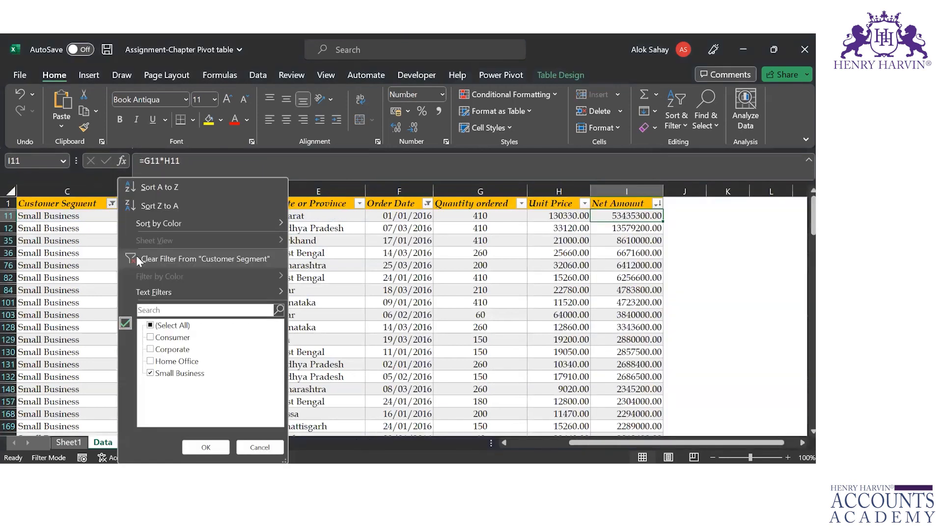
pyautogui.click(138, 259)
pyautogui.press('Left')
pyautogui.press('Left')
pyautogui.press('Left')
pyautogui.press('Left')
pyautogui.press('Left')
pyautogui.press('Left')
pyautogui.press('Left')
pyautogui.press('Left')
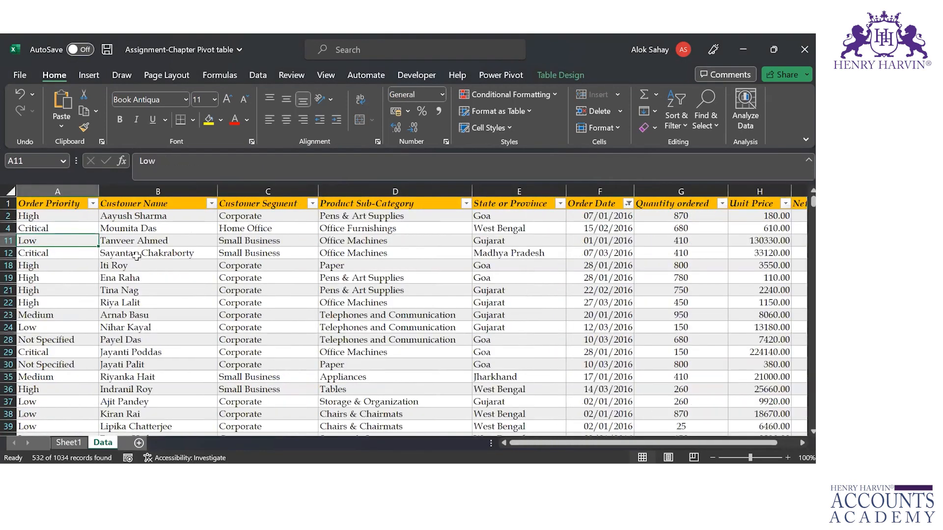
pyautogui.press('Up')
pyautogui.press('Up')
pyautogui.press('Up')
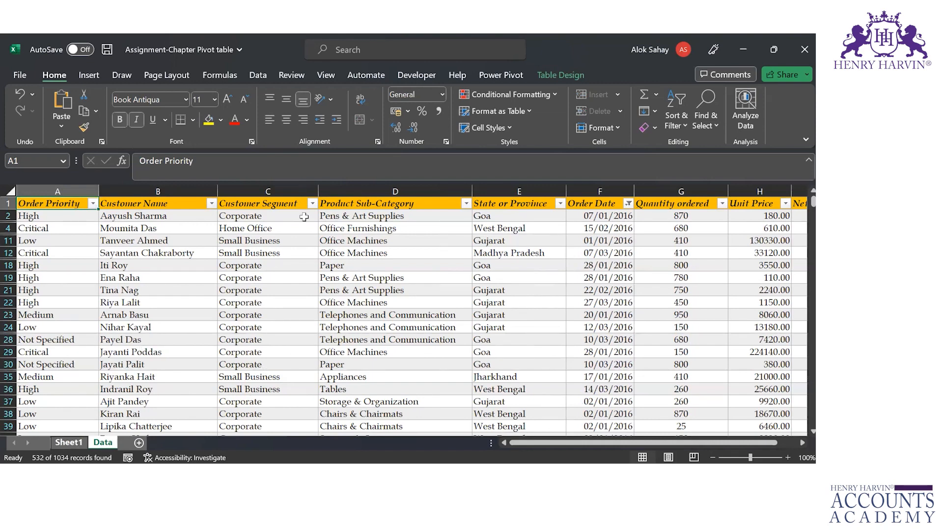
# Add Order Priority as a report filter to the pivot table on Sheet1
pyautogui.click(76, 443)
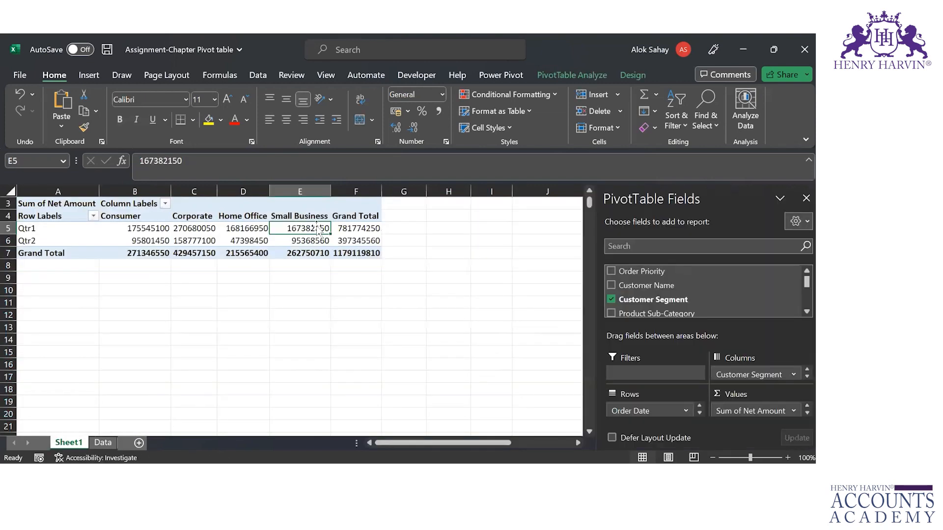
pyautogui.rightClick(638, 274)
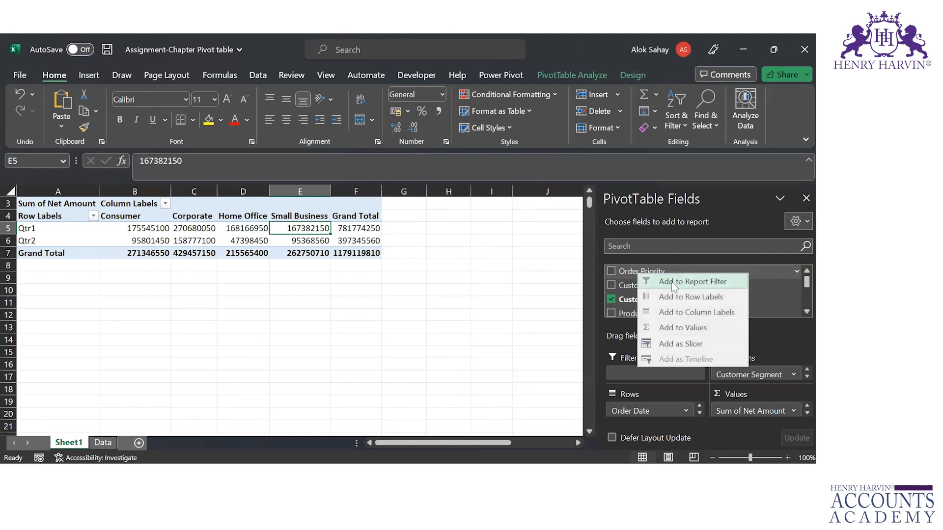
pyautogui.click(620, 272)
pyautogui.moveTo(620, 272); pyautogui.dragTo(791, 275)
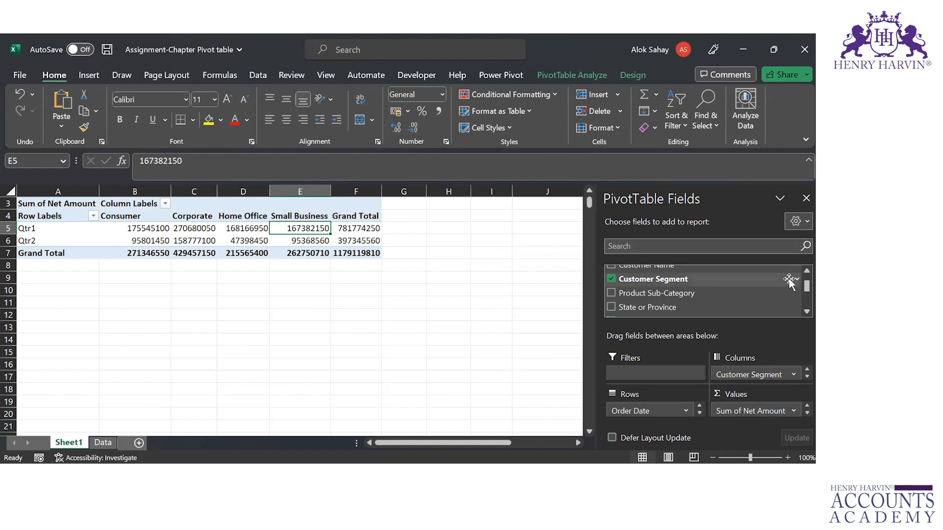
pyautogui.scroll(1, 801, 271)
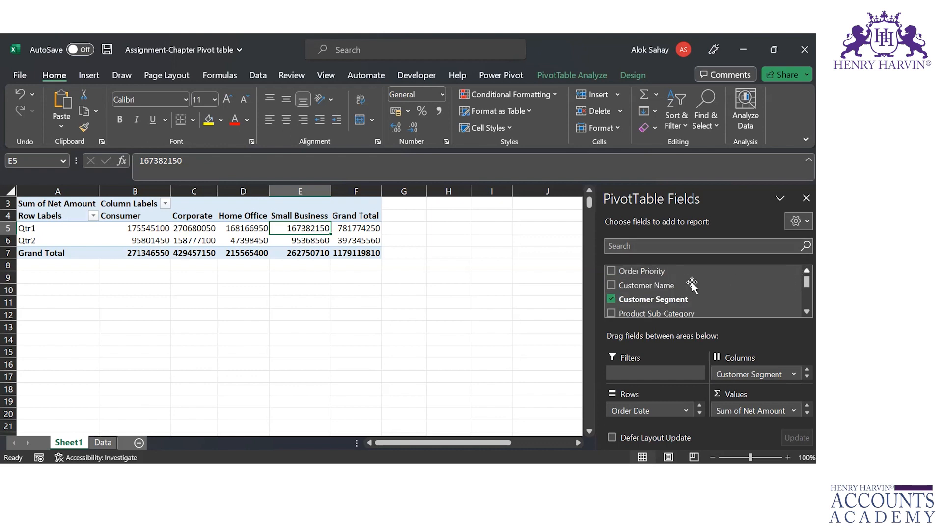
pyautogui.rightClick(640, 271)
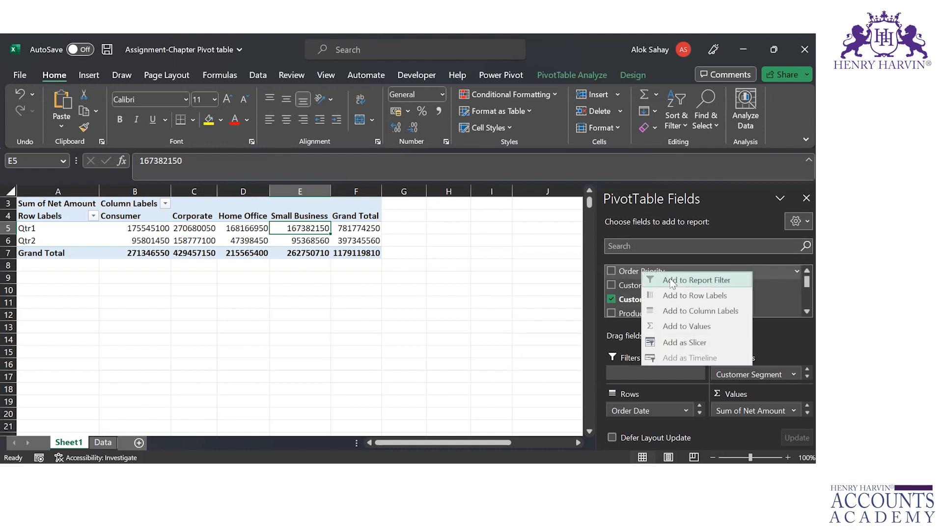
pyautogui.click(670, 279)
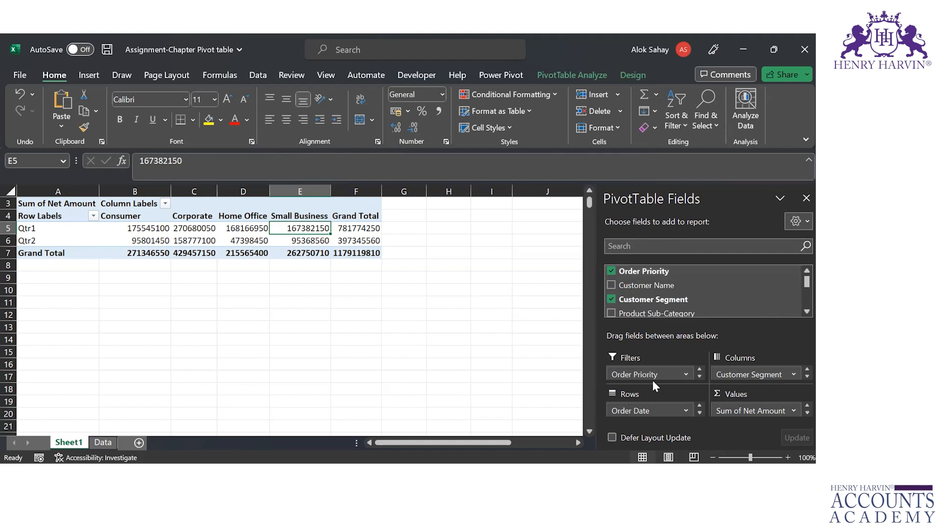
# Allow multiple items in the pivot table's Order Priority filter and select only the two Critical entries
pyautogui.click(184, 209)
pyautogui.click(184, 209)
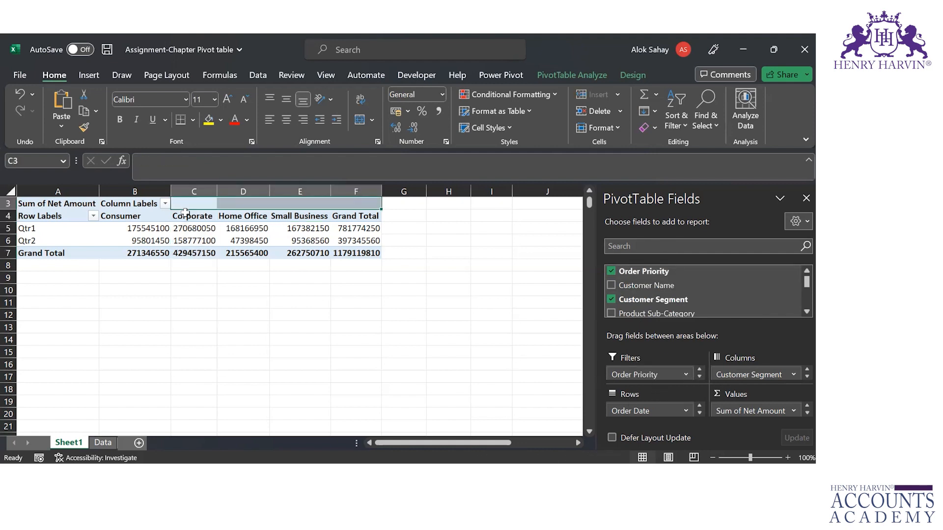
pyautogui.press('Up')
pyautogui.press('Up')
pyautogui.press('Left')
pyautogui.press('Left')
pyautogui.press('Right')
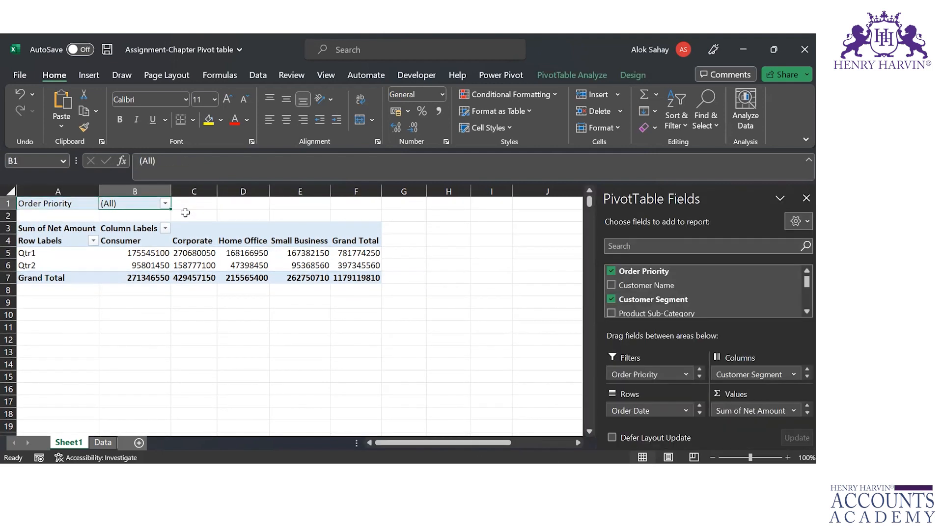
pyautogui.click(164, 204)
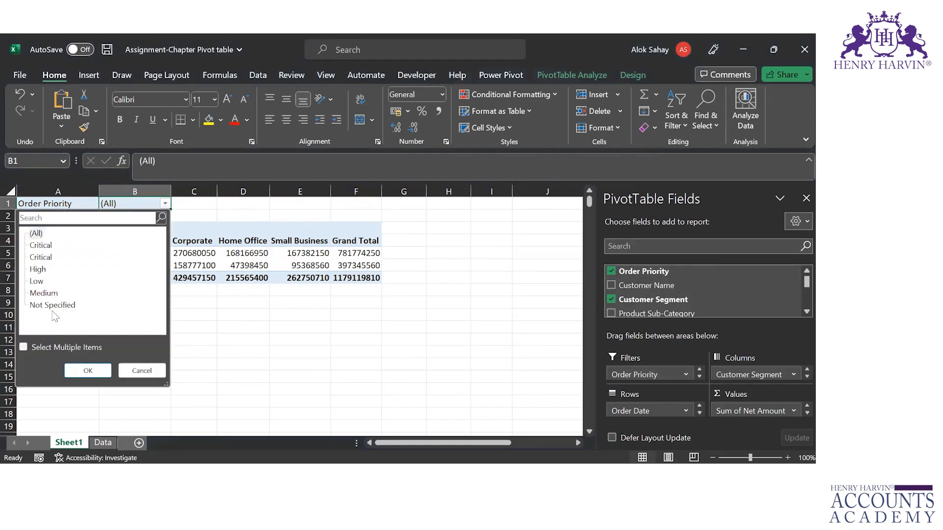
pyautogui.click(29, 346)
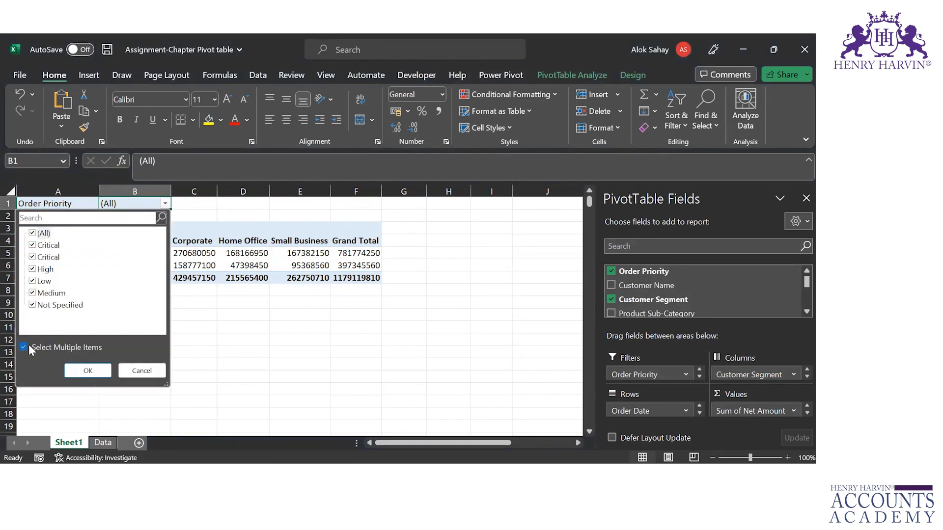
pyautogui.click(33, 233)
pyautogui.click(32, 245)
pyautogui.click(33, 257)
pyautogui.click(88, 370)
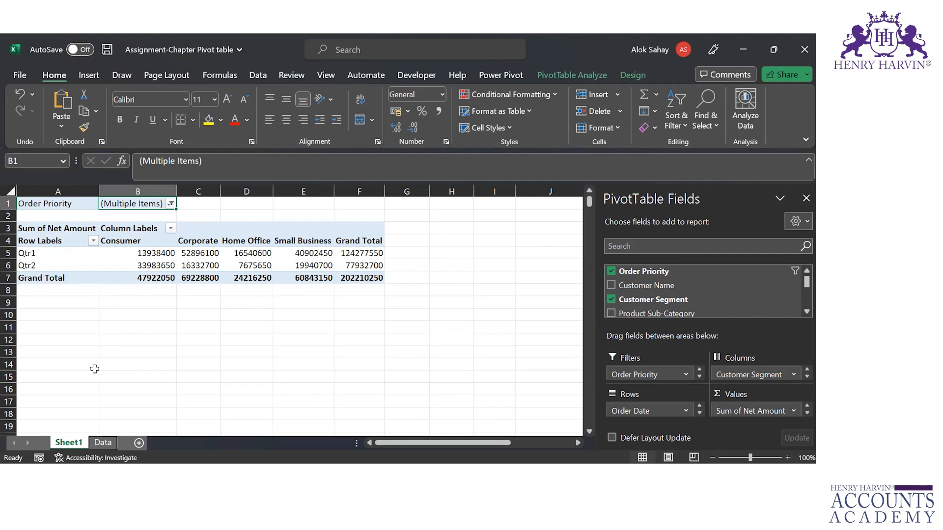
# Examine the filtered Qtr1 net amounts across the customer segments and return to the Order Priority filter cell
pyautogui.press('Down')
pyautogui.press('Down')
pyautogui.press('Down')
pyautogui.press('Down')
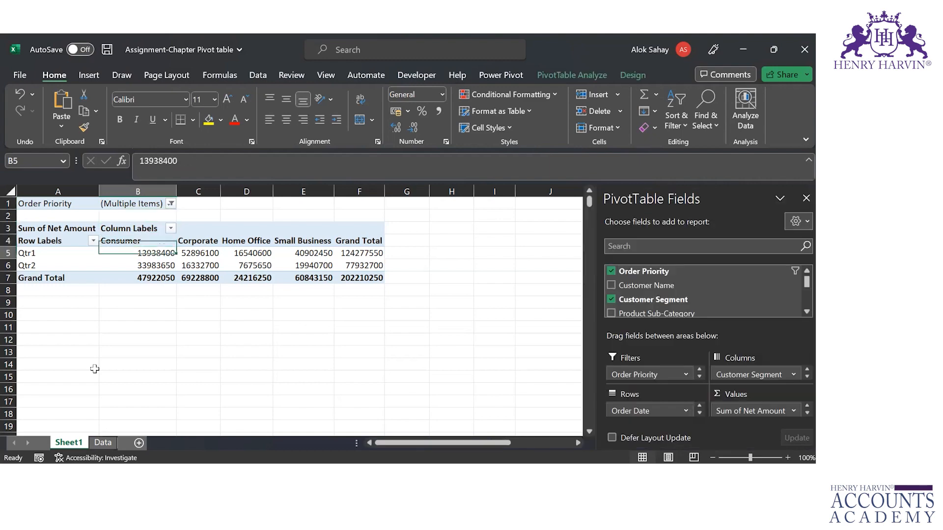
pyautogui.press('Right')
pyautogui.press('Right')
pyautogui.press('Left')
pyautogui.press('Left')
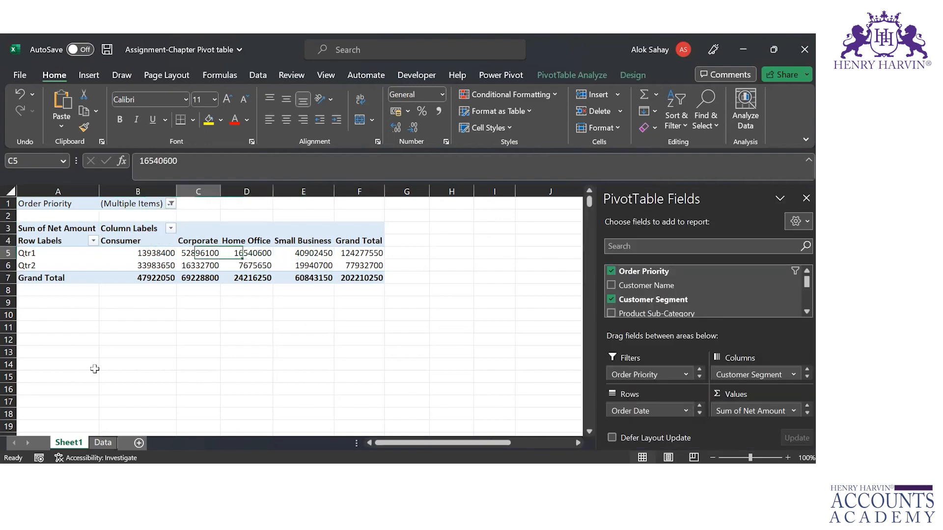
pyautogui.press('Up')
pyautogui.press('Up')
pyautogui.press('Up')
pyautogui.press('Up')
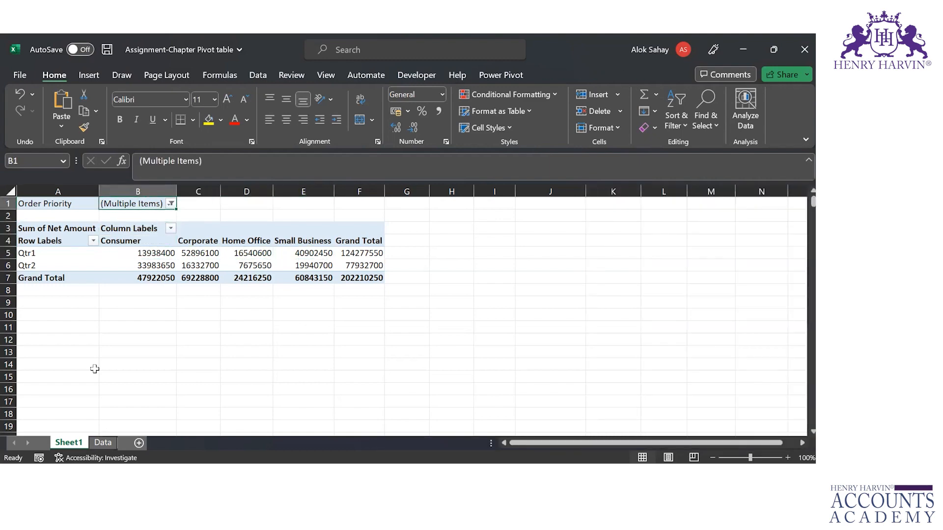
# Filter the pivot table's Order Priority to High only
pyautogui.click(171, 203)
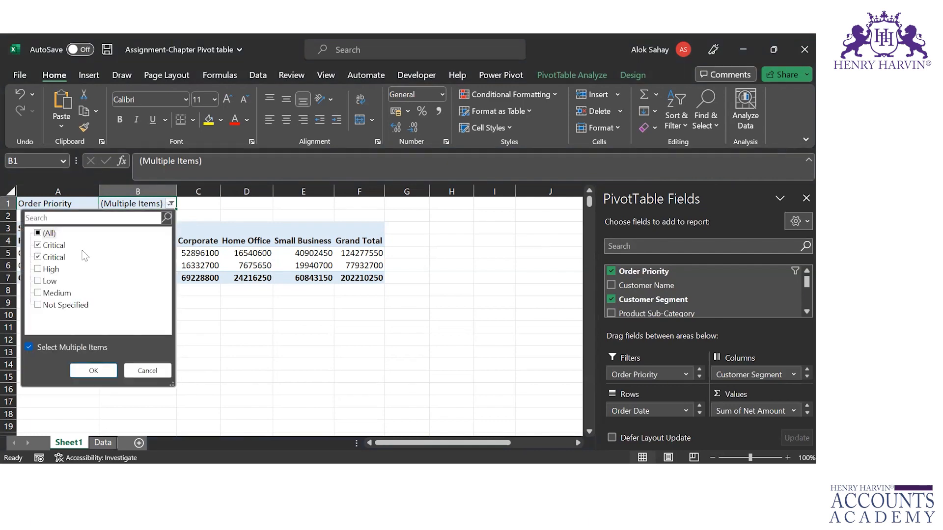
pyautogui.click(39, 234)
pyautogui.click(39, 233)
pyautogui.click(38, 270)
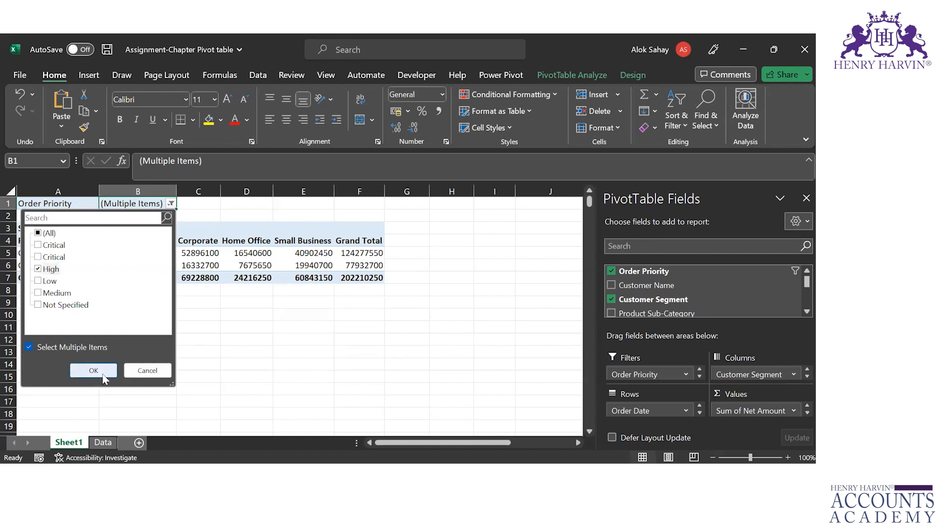
pyautogui.click(94, 371)
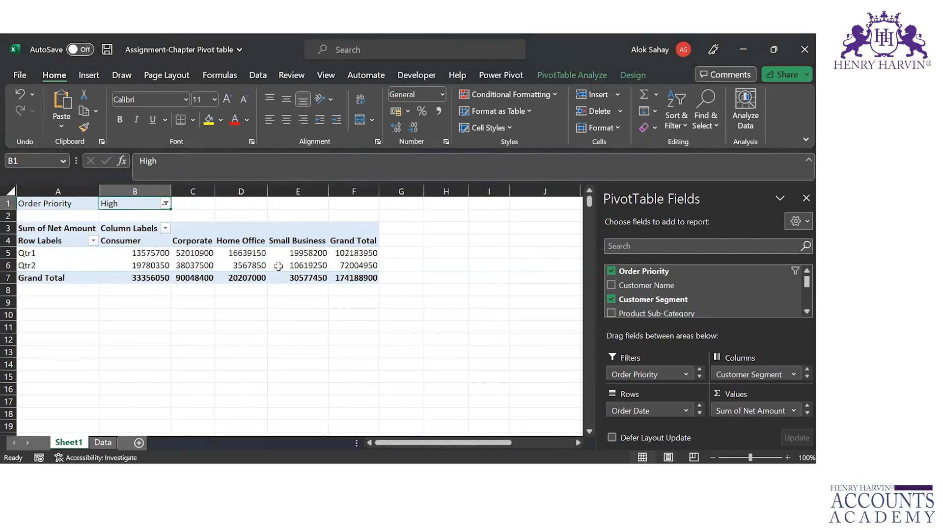
# Examine the Qtr1 net amount for Small Business in the filtered pivot table, with its row and column labels
pyautogui.click(300, 254)
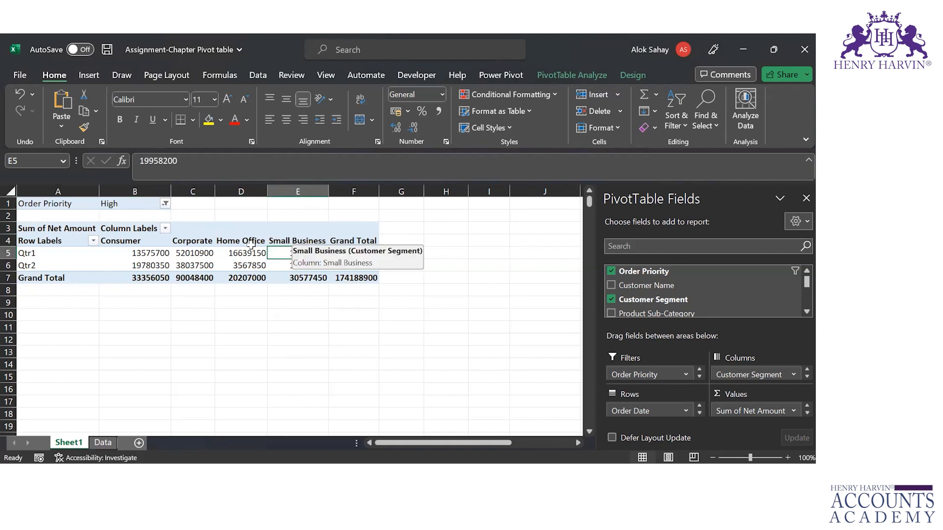
pyautogui.click(48, 254)
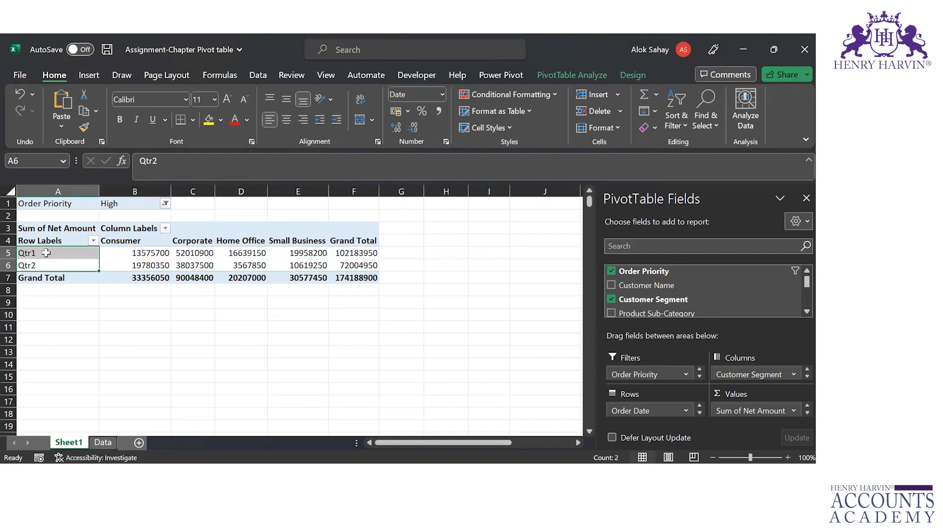
pyautogui.click(49, 255)
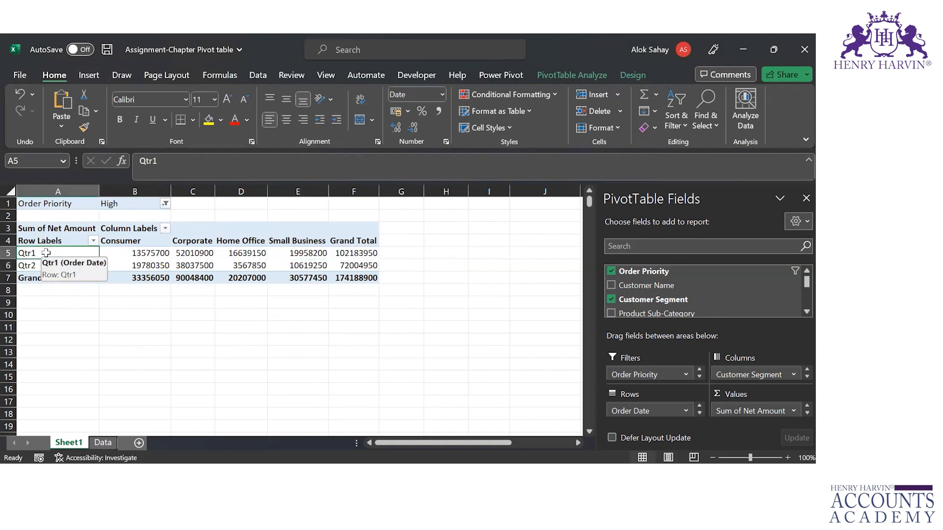
pyautogui.click(316, 254)
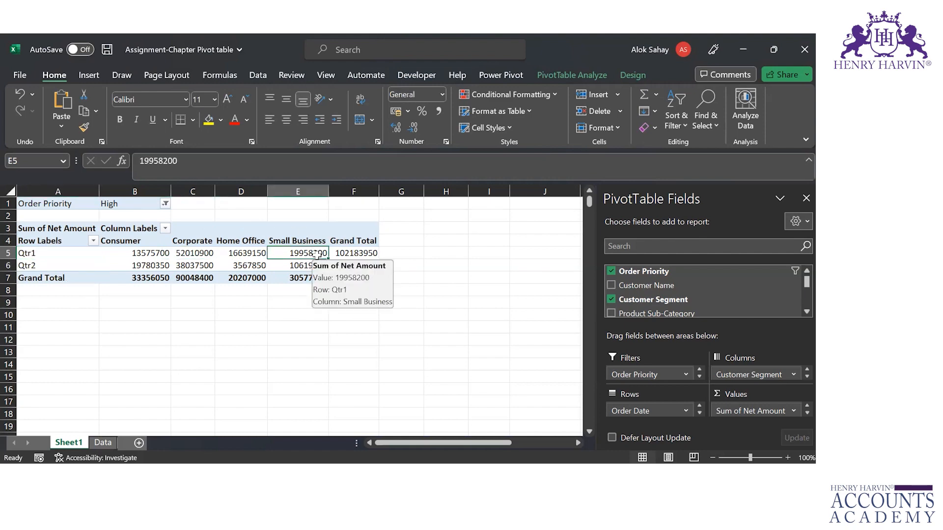
pyautogui.click(294, 240)
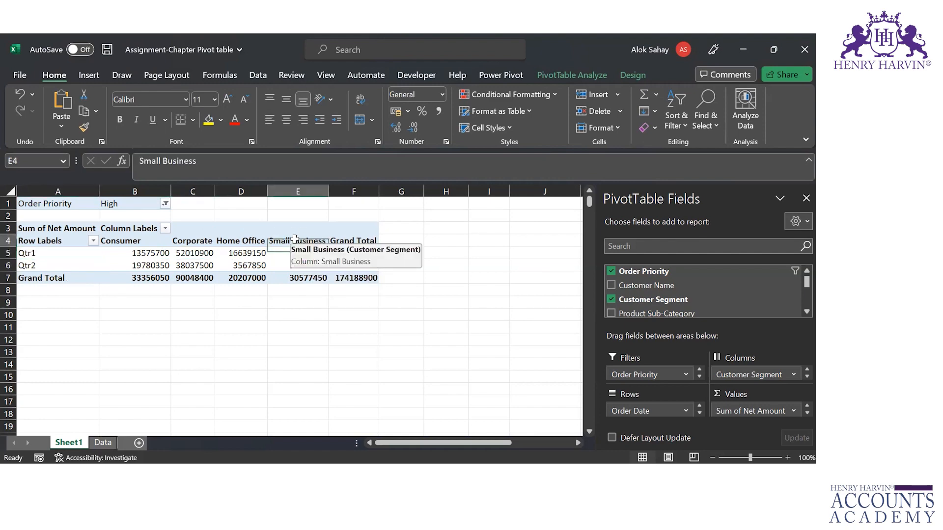
pyautogui.click(41, 254)
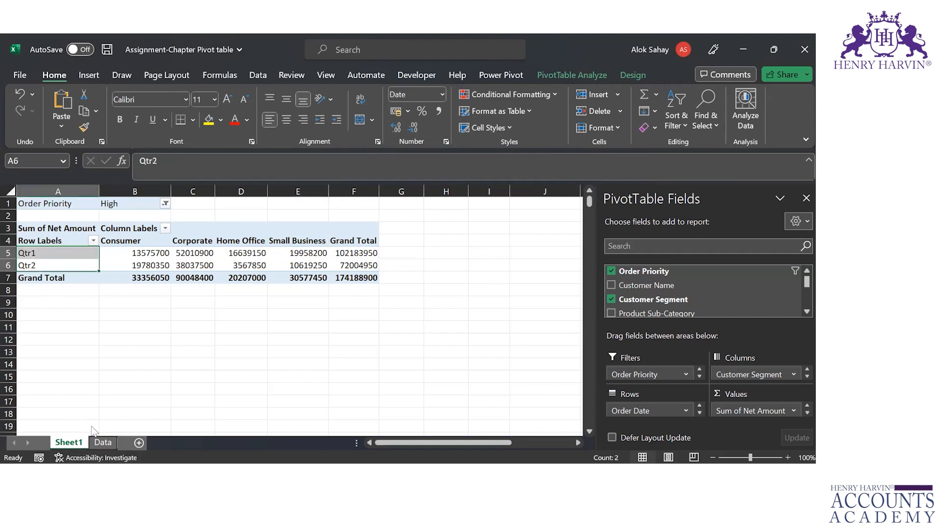
# Filter the source records on the Data sheet to High in the Order Priority column
pyautogui.click(103, 443)
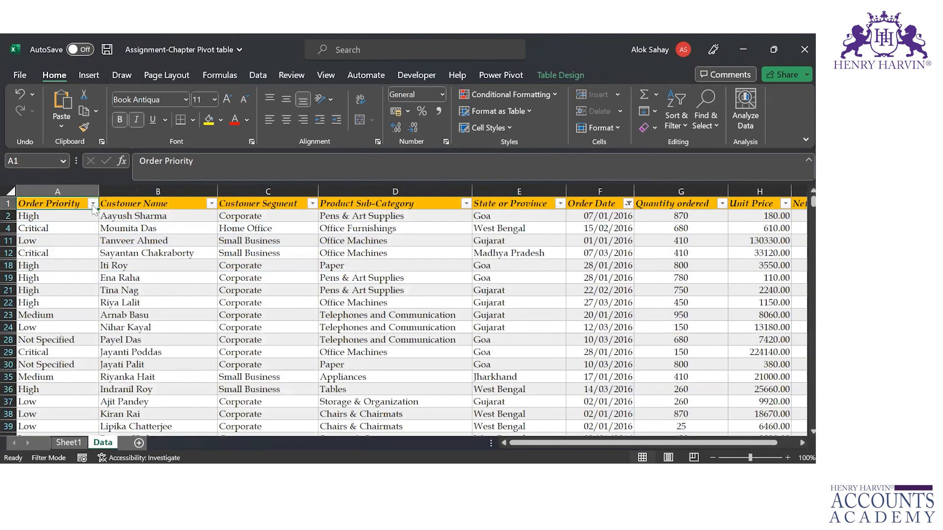
pyautogui.click(135, 325)
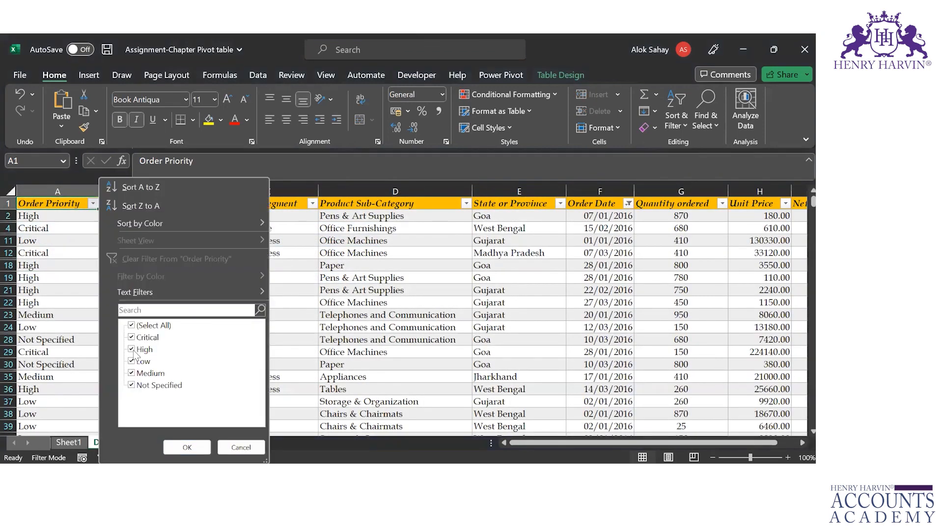
pyautogui.click(139, 346)
pyautogui.click(192, 448)
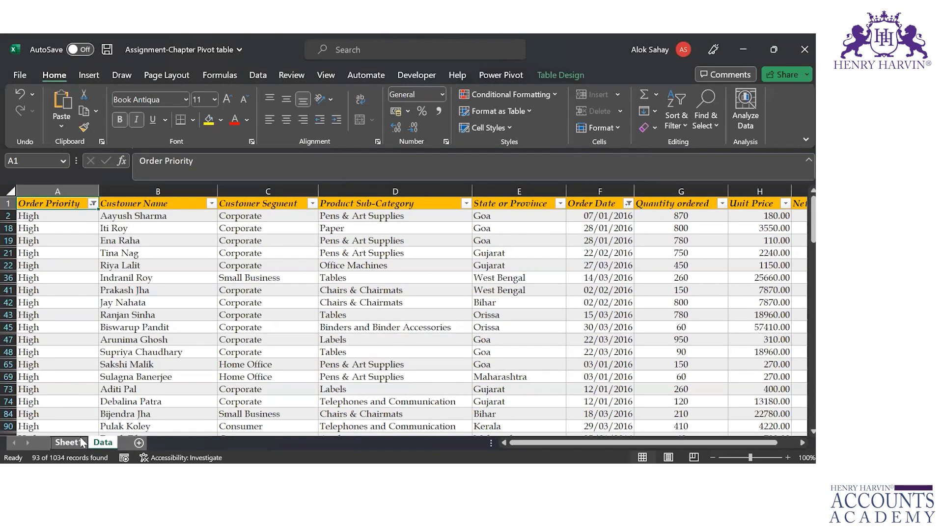
# Filter the Data sheet's records to Small Business in the Customer Segment column
pyautogui.click(81, 443)
pyautogui.click(103, 443)
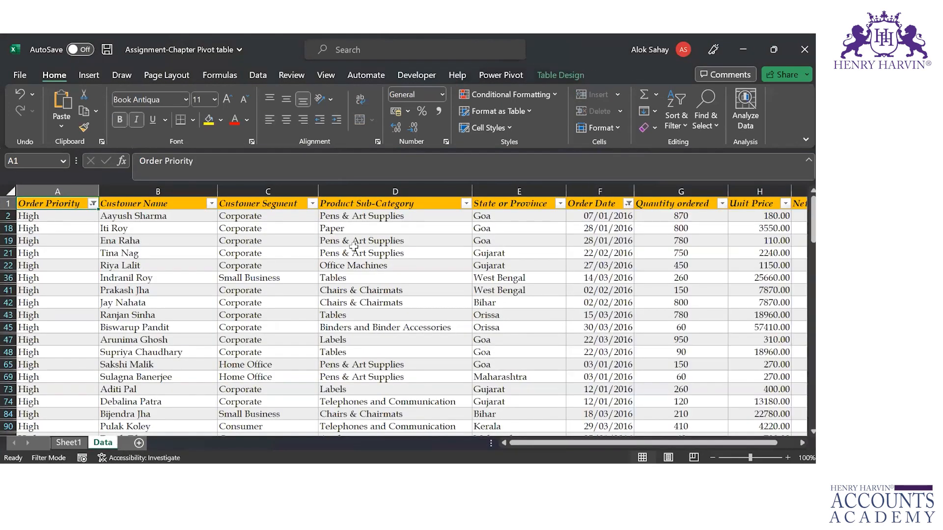
pyautogui.click(312, 204)
pyautogui.click(171, 330)
pyautogui.click(176, 373)
pyautogui.click(225, 447)
# Check the Order Date filter's months and select the filtered Net Amount values to read their sum
pyautogui.click(628, 204)
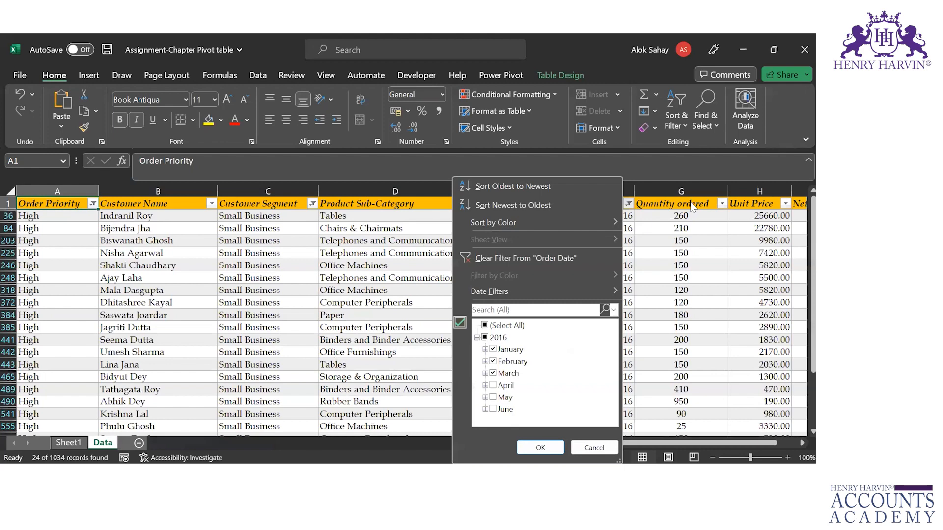
pyautogui.click(690, 202)
pyautogui.hotkey('ctrl', 'Right')
pyautogui.press('Down')
pyautogui.hotkey('ctrl', 'shift', 'Down')
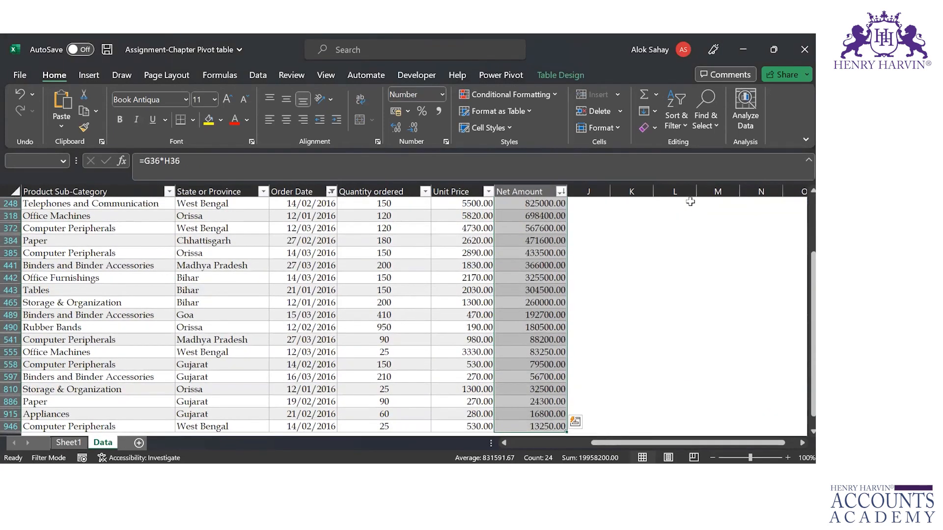
# Compare the filtered sum with the pivot table's Qtr1 net amount for Small Business on Sheet1
pyautogui.hotkey('ctrl', 'pageup')
pyautogui.press('Right')
pyautogui.press('Right')
pyautogui.press('Right')
pyautogui.press('Up')
pyautogui.press('Right')
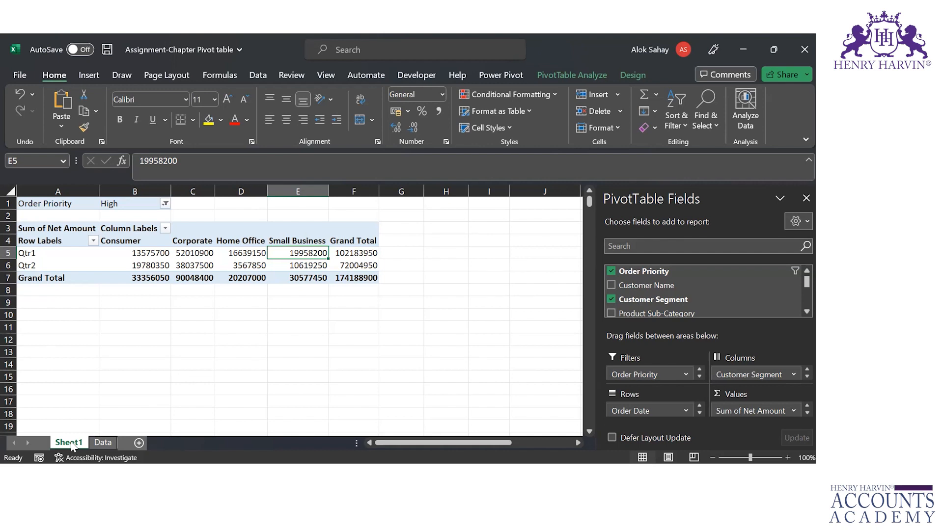
# Apply the dark blue PivotTable style from the first Medium row and turn on banded columns and banded rows
pyautogui.click(144, 254)
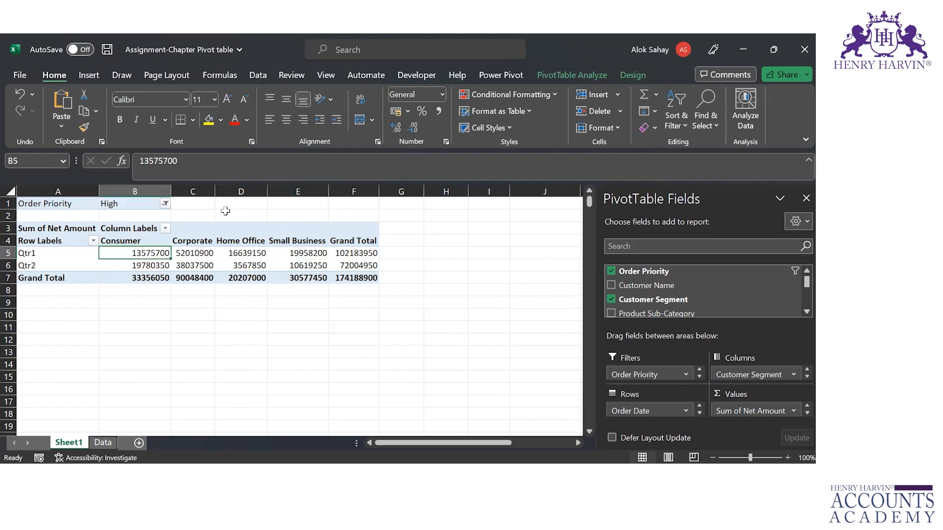
pyautogui.click(589, 75)
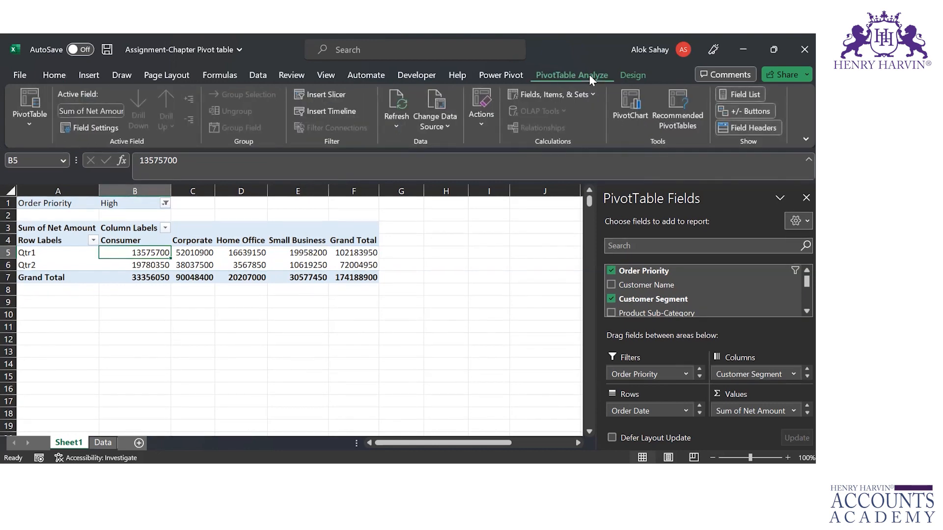
pyautogui.click(632, 73)
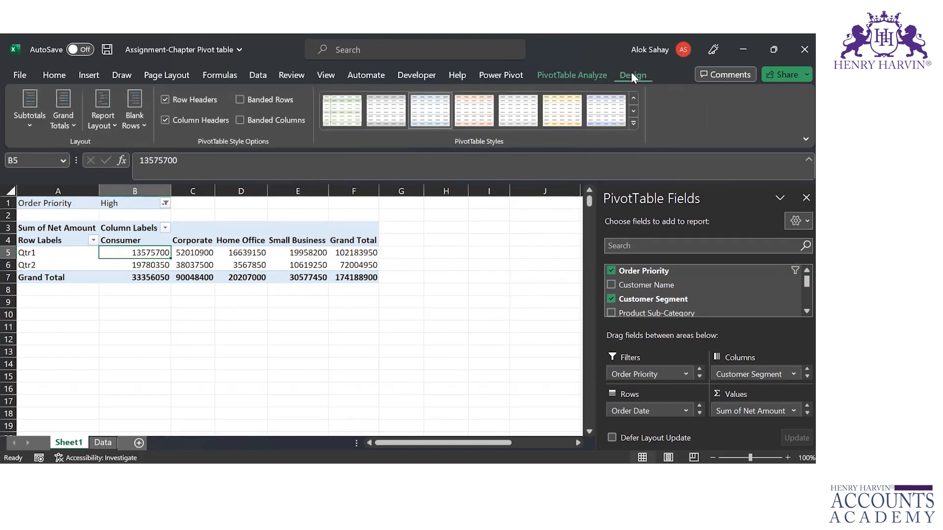
pyautogui.click(633, 123)
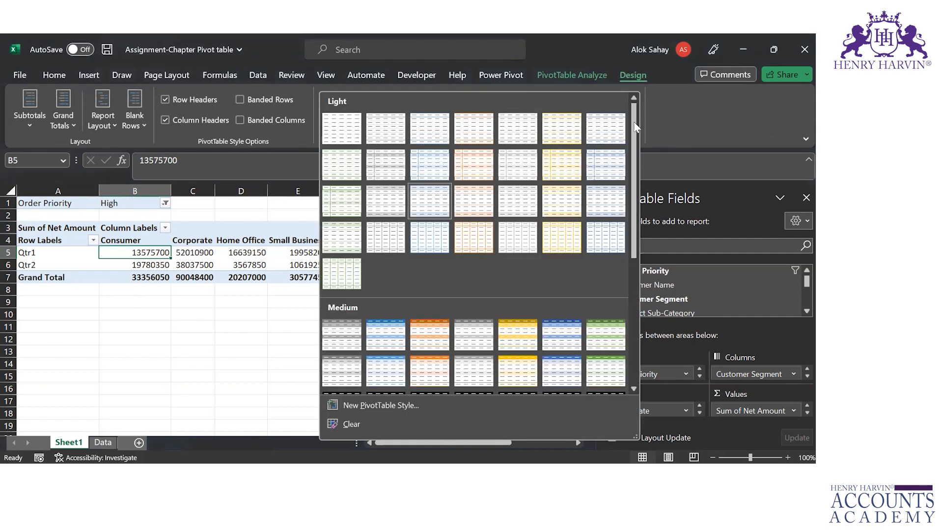
pyautogui.click(563, 341)
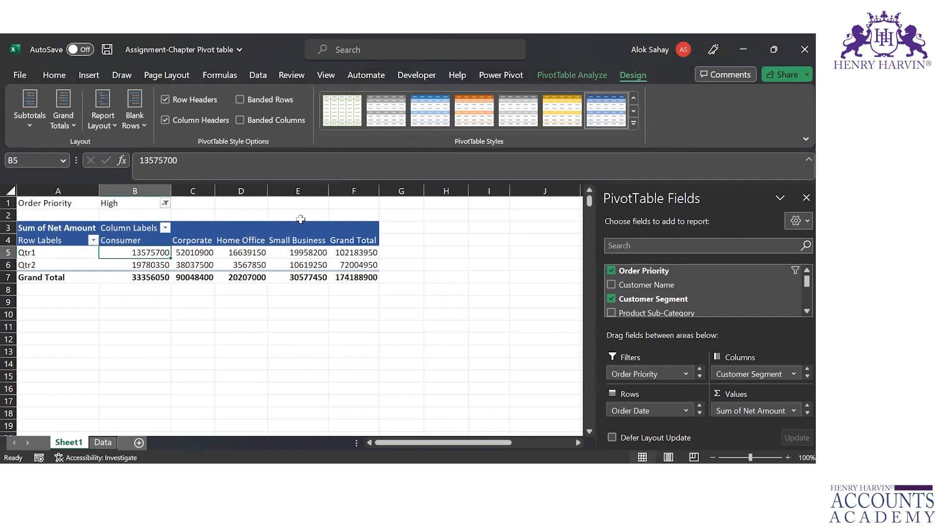
pyautogui.click(240, 122)
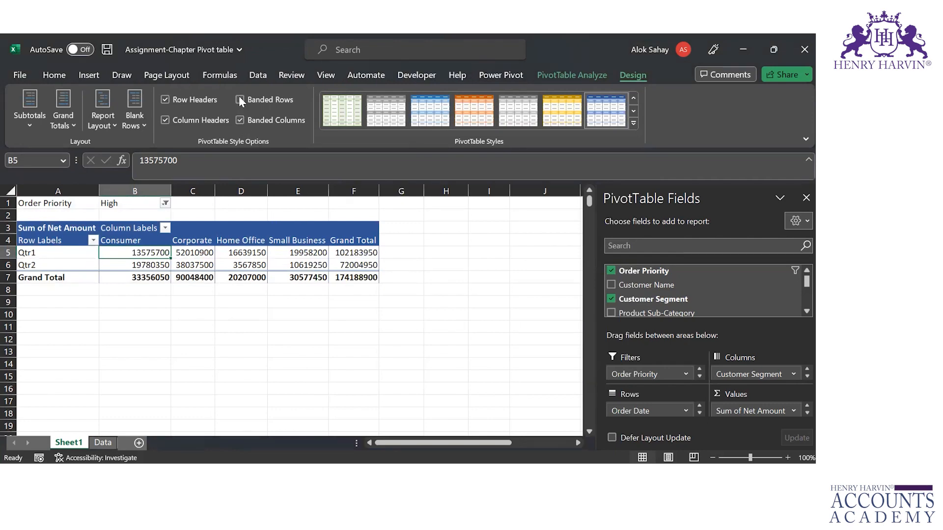
pyautogui.click(239, 98)
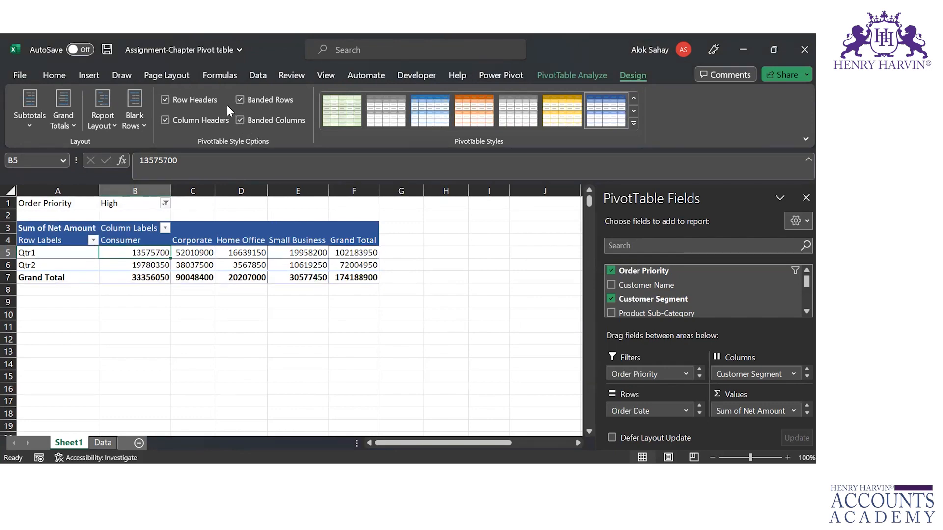
# Show all subtotals at the bottom of each group and move Customer Segment from the columns to the rows area
pyautogui.click(26, 121)
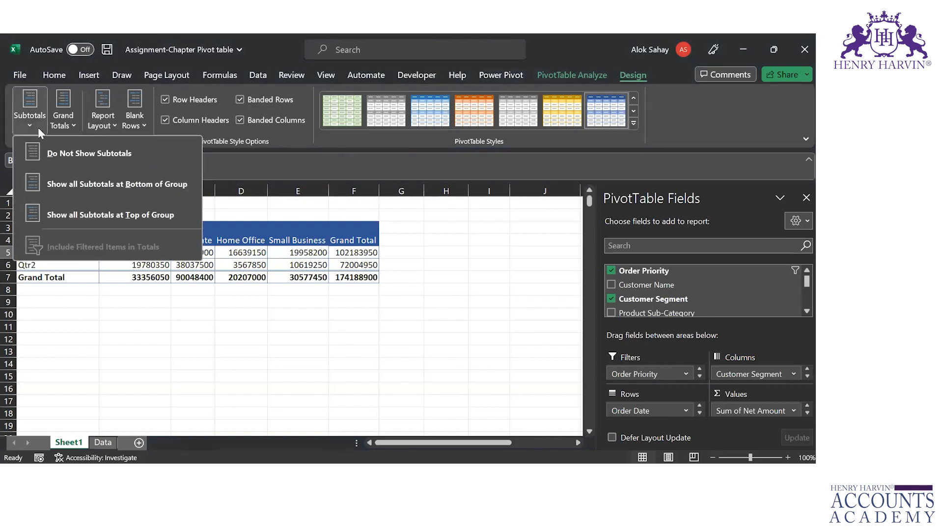
pyautogui.click(59, 180)
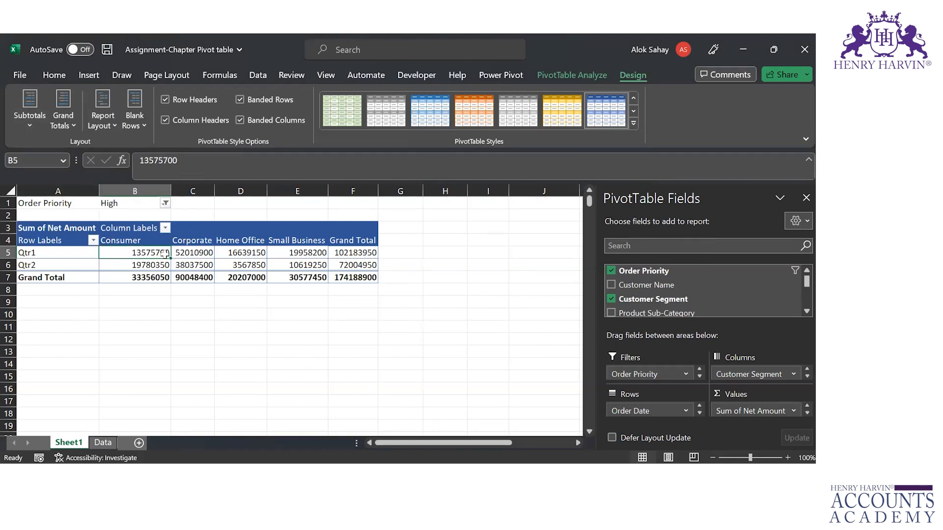
pyautogui.moveTo(122, 248)
pyautogui.moveTo(749, 374); pyautogui.dragTo(671, 415)
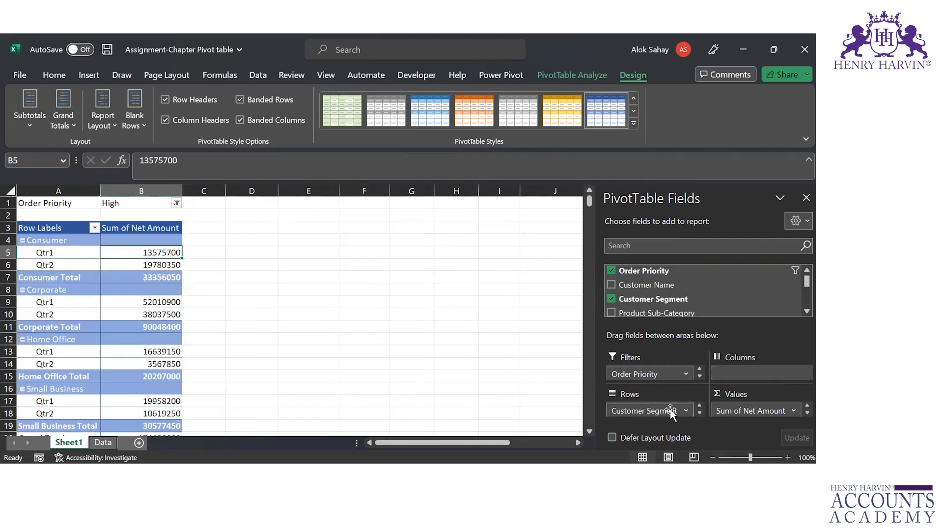
# Examine the quarter rows and the subtotal row within each customer segment group, from Consumer down to Home Office
pyautogui.press('Down')
pyautogui.press('Down')
pyautogui.press('Up')
pyautogui.press('Up')
pyautogui.press('Up')
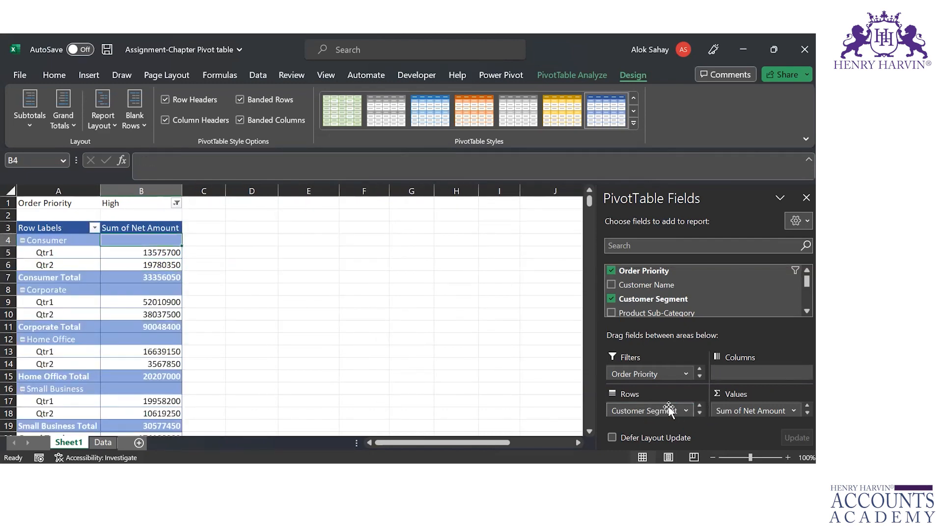
pyautogui.press('Left')
pyautogui.hotkey('shift', 'Right')
pyautogui.press('Down')
pyautogui.hotkey('shift', 'Right')
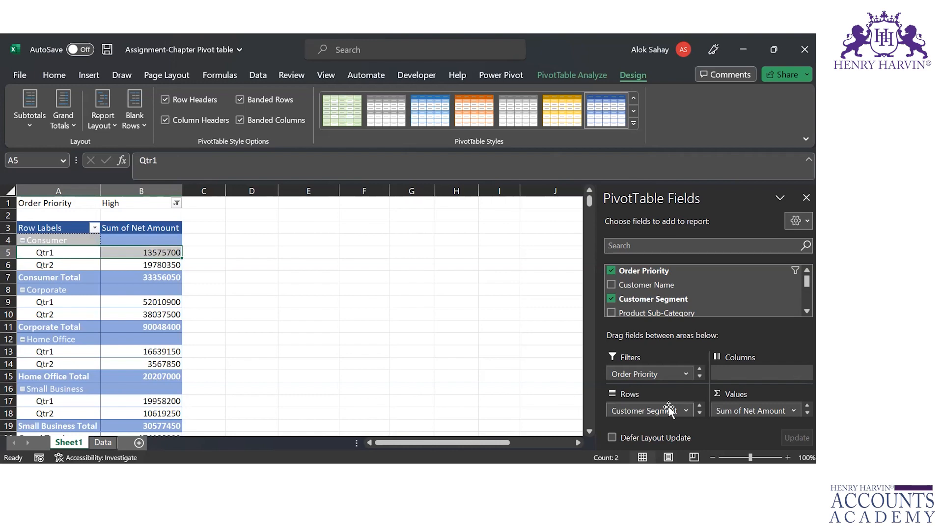
pyautogui.press('Down')
pyautogui.hotkey('shift', 'Right')
pyautogui.press('Down')
pyautogui.hotkey('shift', 'Right')
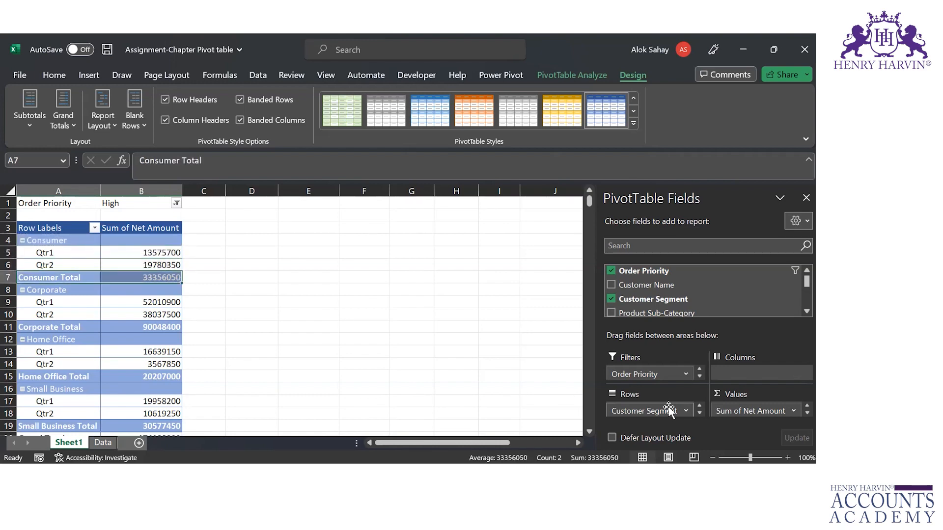
pyautogui.press('Down')
pyautogui.hotkey('shift', 'Right')
pyautogui.press('Down')
pyautogui.hotkey('shift', 'Right')
pyautogui.press('Down')
pyautogui.hotkey('shift', 'Right')
pyautogui.press('Down')
pyautogui.hotkey('shift', 'Right')
pyautogui.press('Down')
pyautogui.hotkey('shift', 'Right')
pyautogui.press('Down')
pyautogui.hotkey('shift', 'Right')
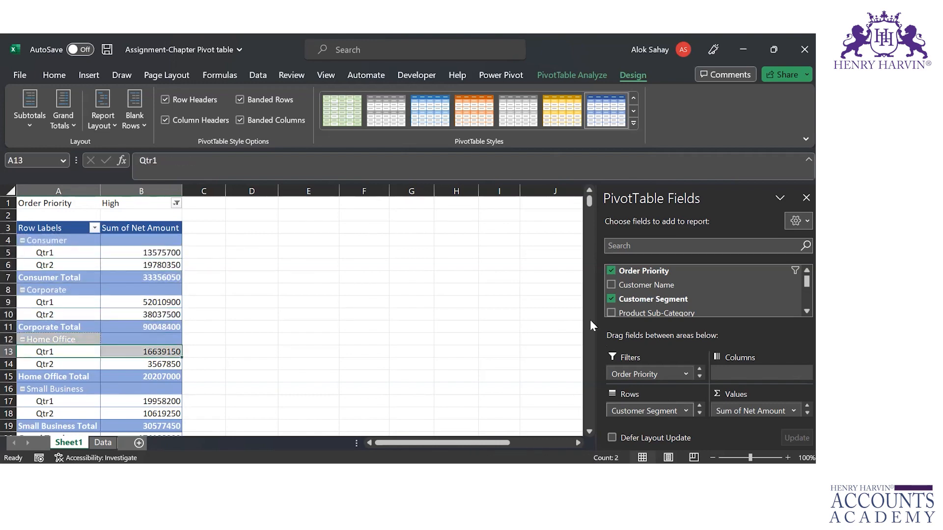
# Turn off the pivot table's subtotals
pyautogui.click(29, 120)
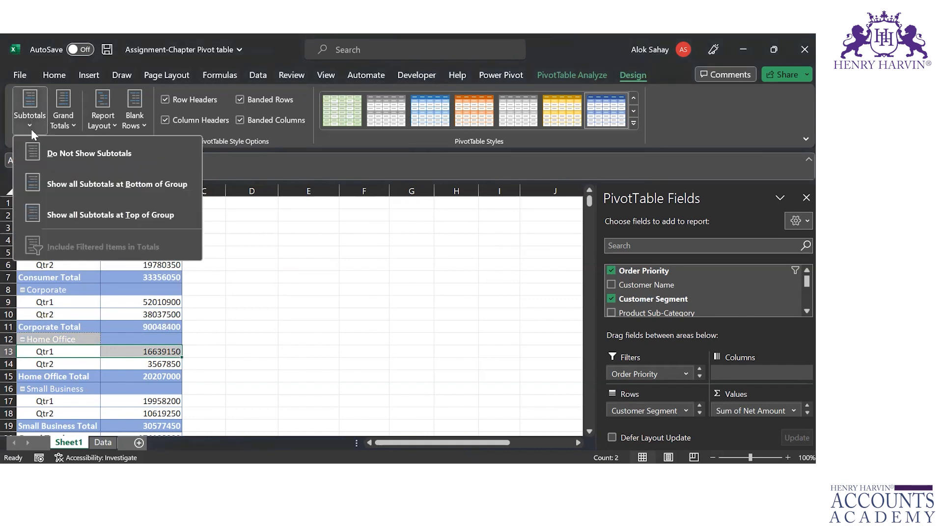
pyautogui.click(52, 151)
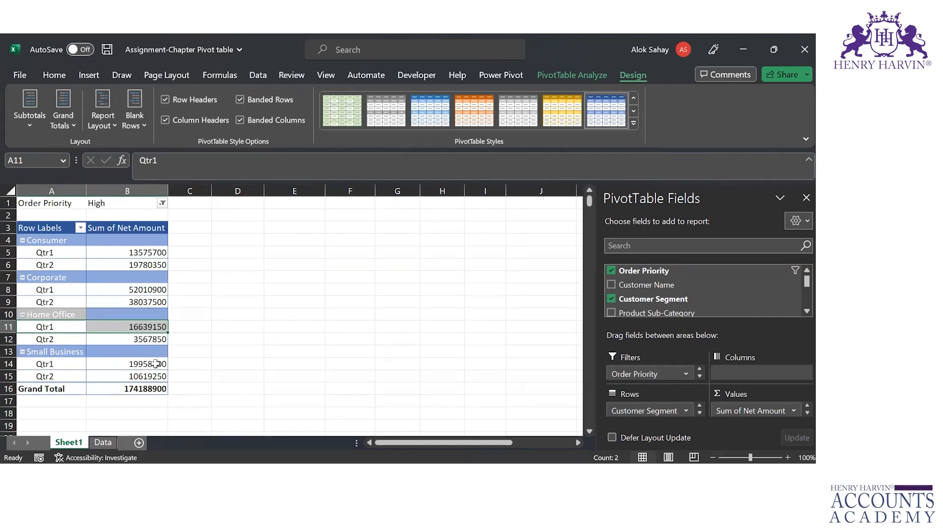
# Review the pivot table's Grand Totals and Report Layout options without changing them
pyautogui.click(69, 117)
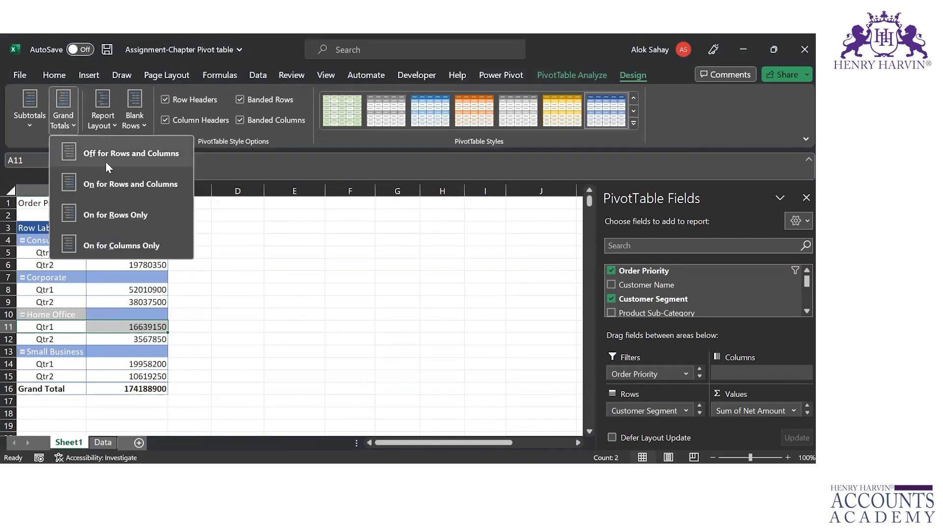
pyautogui.press('Escape')
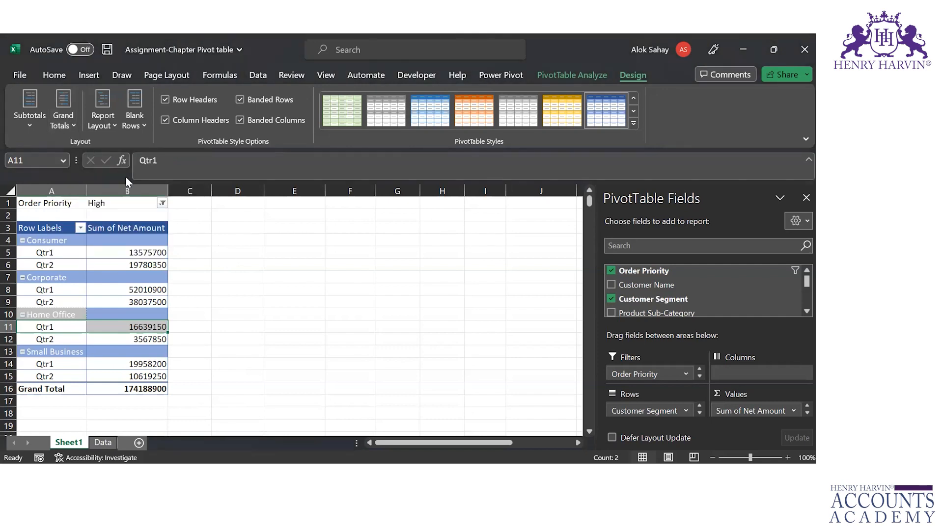
pyautogui.click(104, 126)
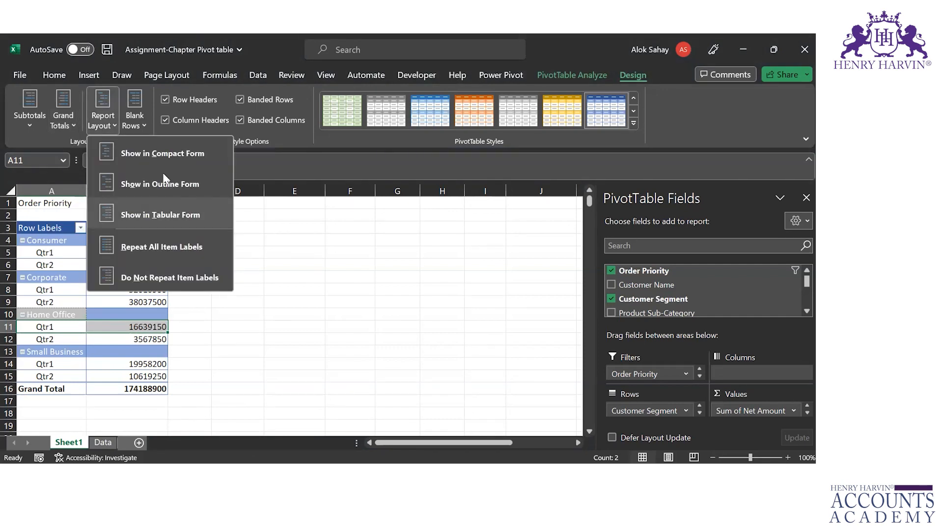
pyautogui.click(5, 274)
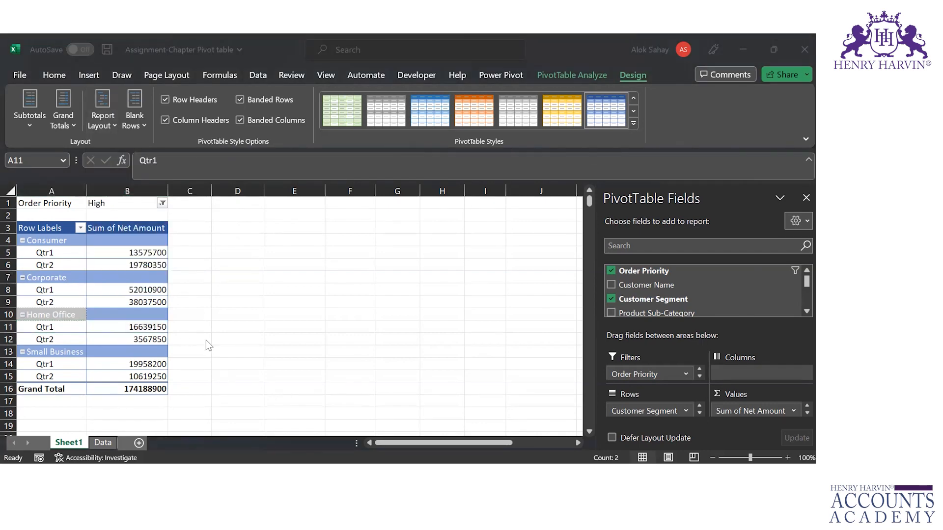
pyautogui.hotkey('alt', 'Tab')
pyautogui.hotkey('alt', 'Tab')
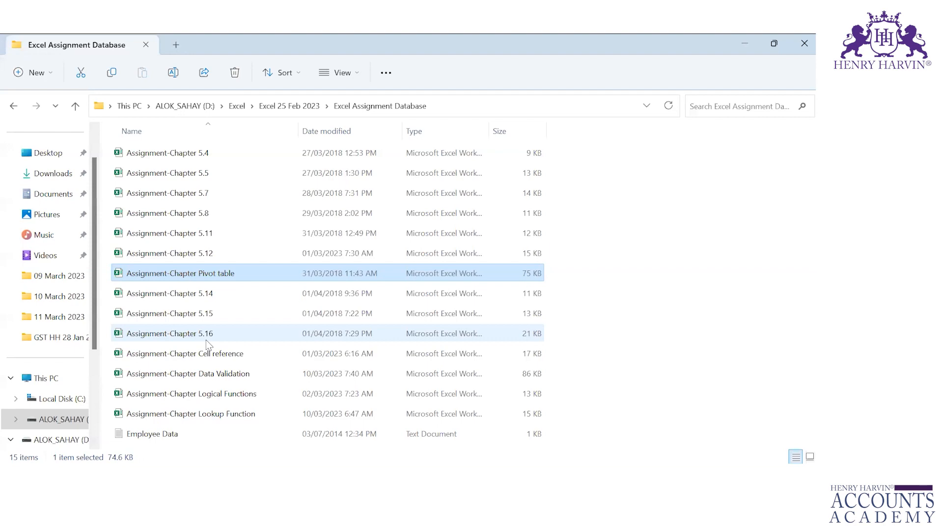
pyautogui.hotkey('alt', 'Tab')
# Review the pivot table's name setting and its available options, leaving them as they are
pyautogui.click(573, 71)
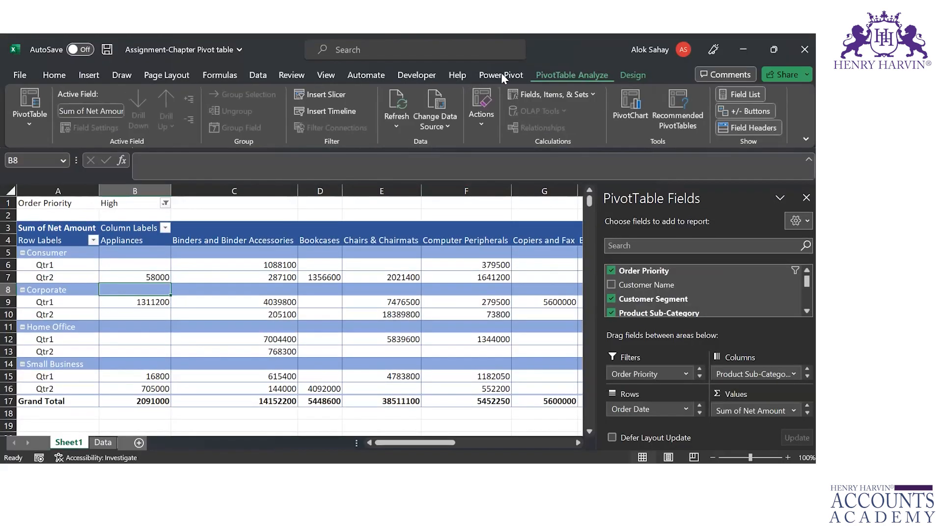
pyautogui.click(31, 120)
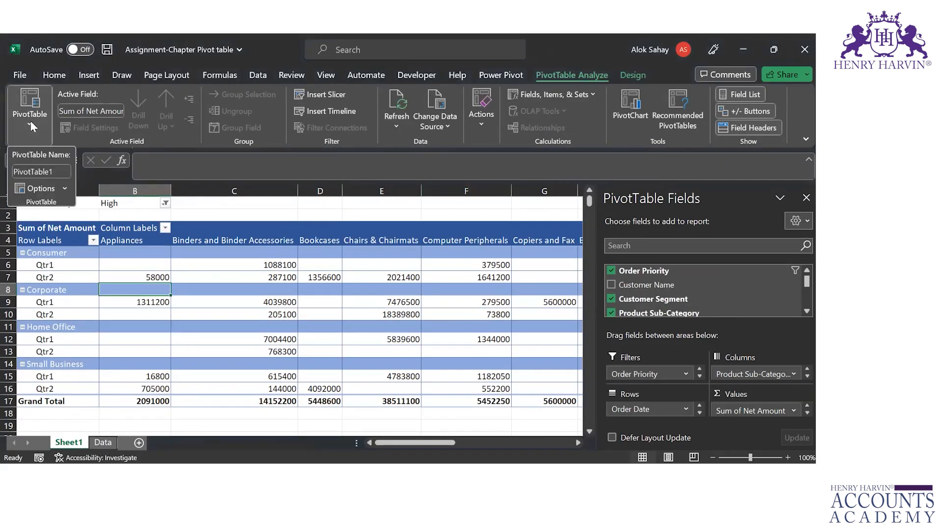
pyautogui.click(63, 190)
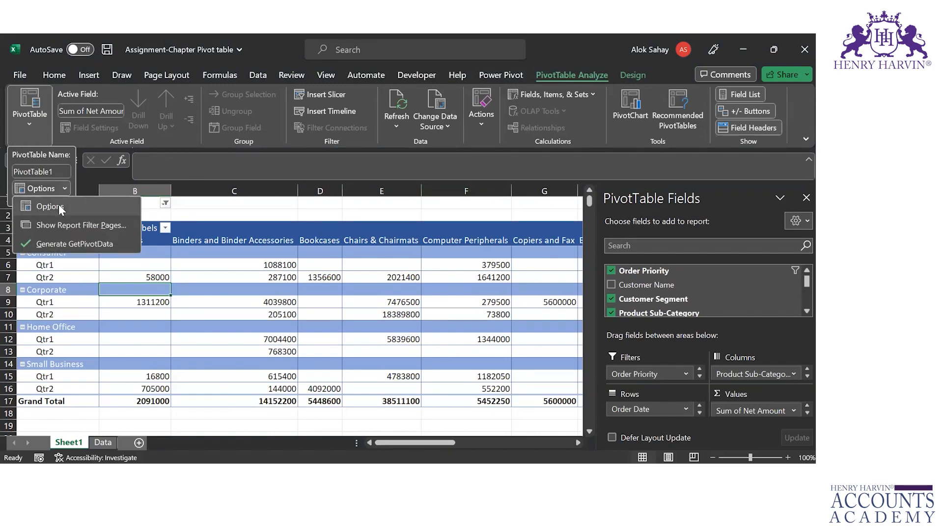
pyautogui.click(110, 289)
# Check which field is active for the quarter labels, a value cell and the Binders and Binder Accessories column label
pyautogui.click(75, 269)
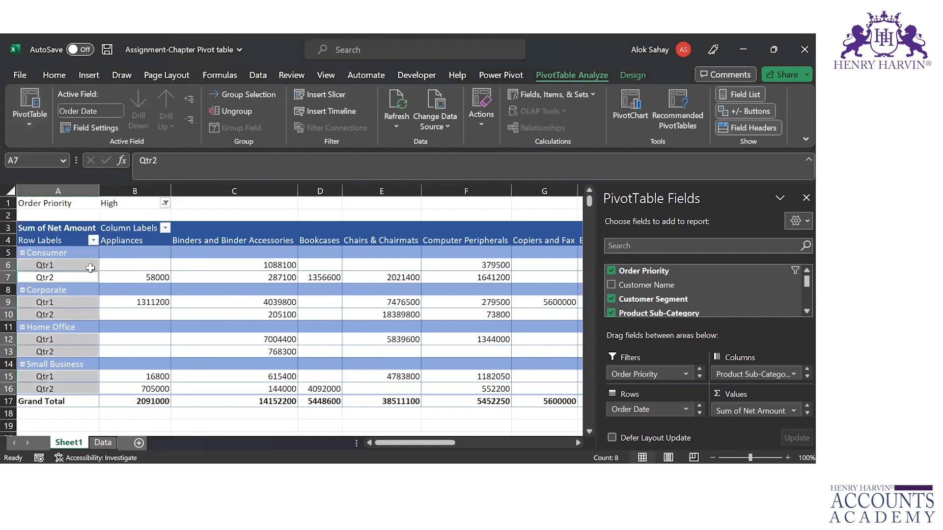
pyautogui.click(139, 268)
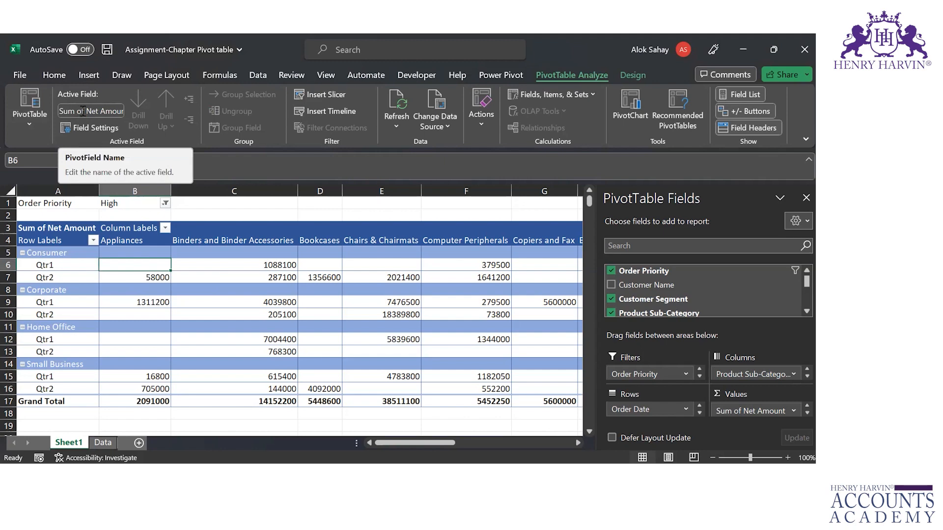
pyautogui.click(241, 253)
pyautogui.click(232, 240)
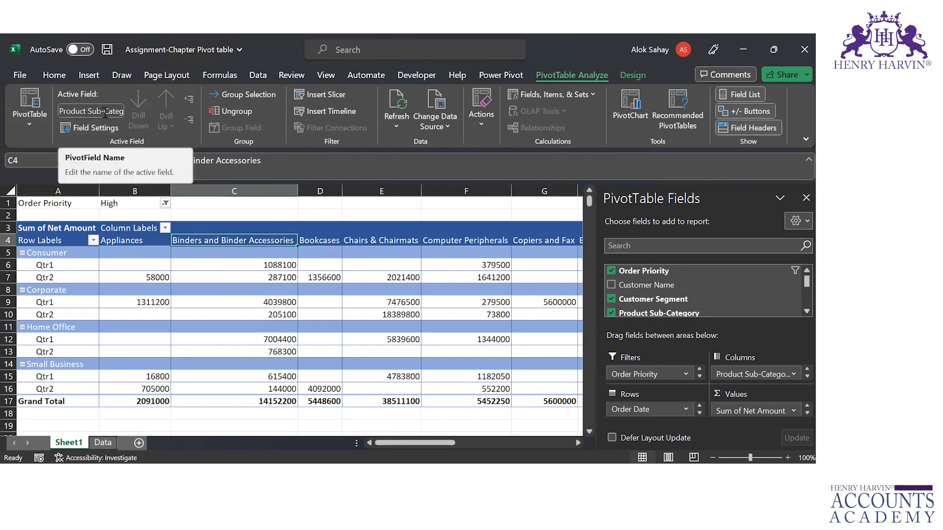
# View the Product Sub-Category field settings and the options for the Sum of Net Amount value field
pyautogui.click(98, 132)
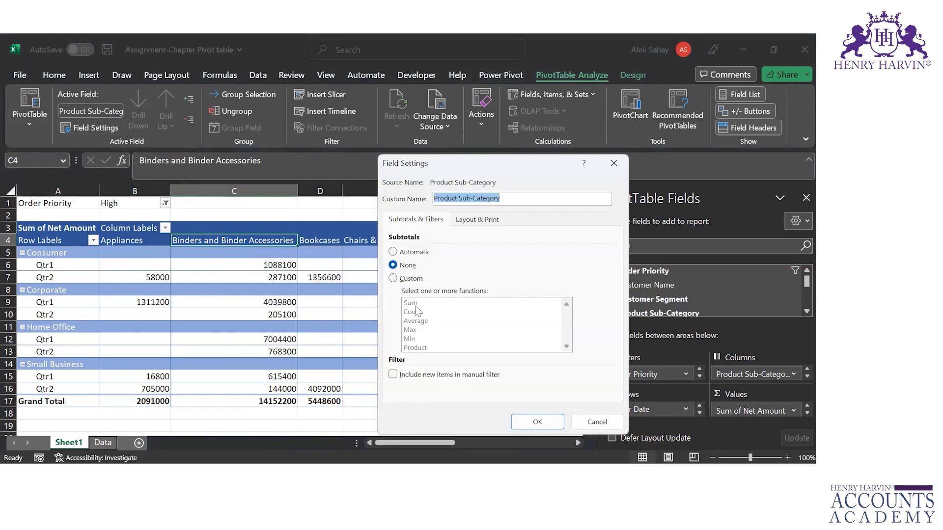
pyautogui.click(614, 167)
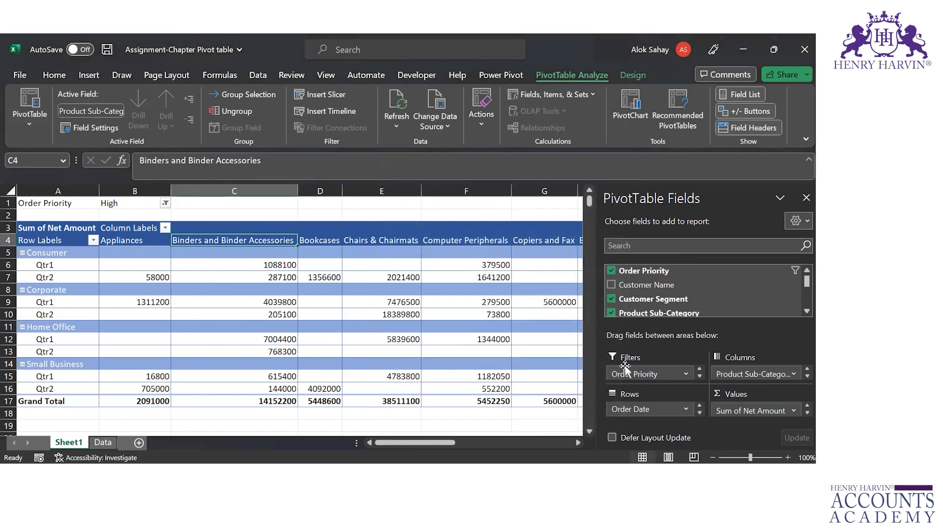
pyautogui.click(792, 410)
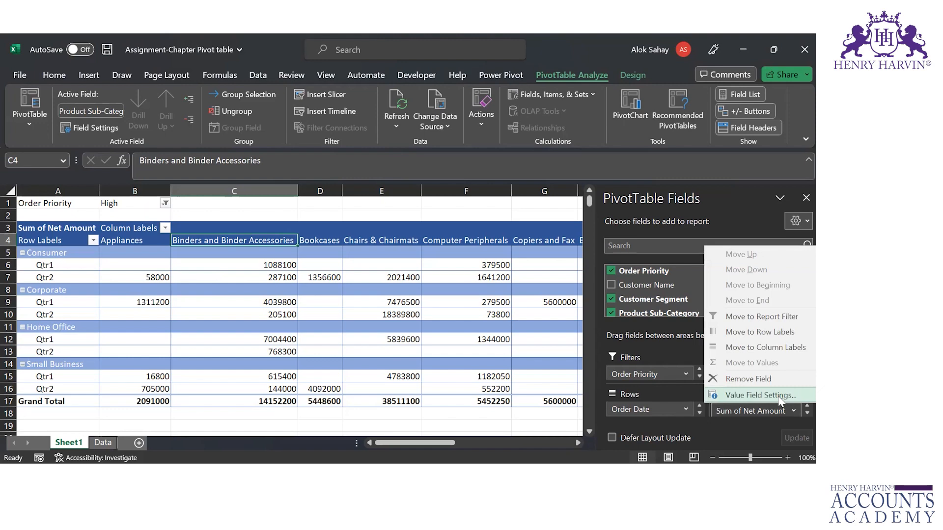
pyautogui.click(307, 327)
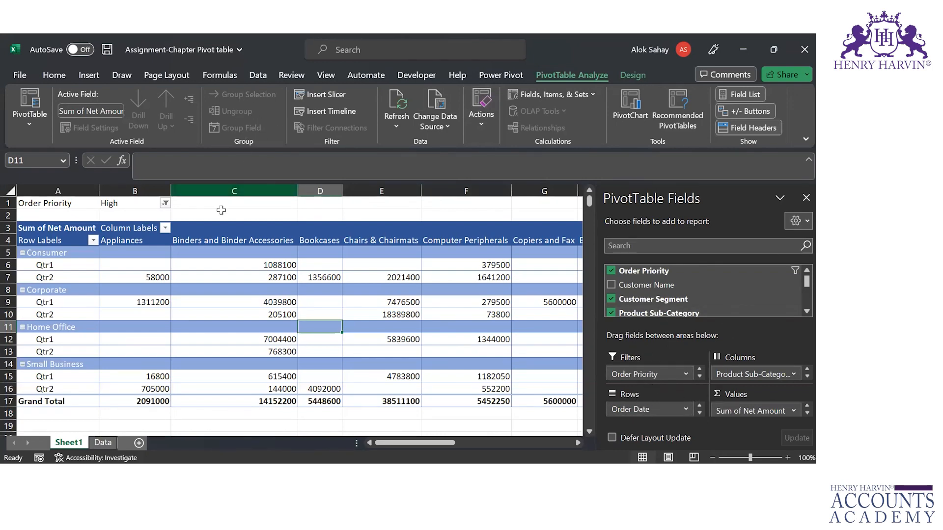
# Regroup the pivot table's Order Date row labels by Months instead of Quarters
pyautogui.click(49, 267)
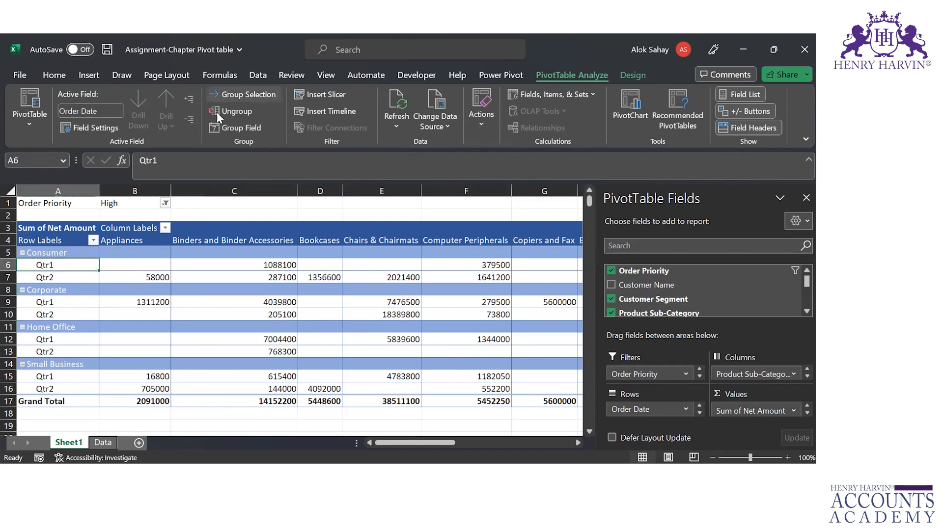
pyautogui.click(42, 277)
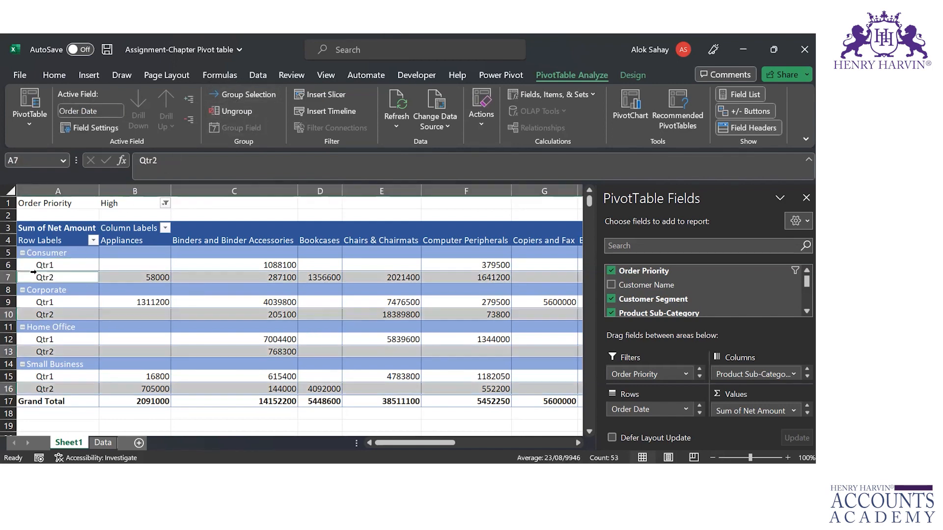
pyautogui.click(58, 317)
pyautogui.click(57, 306)
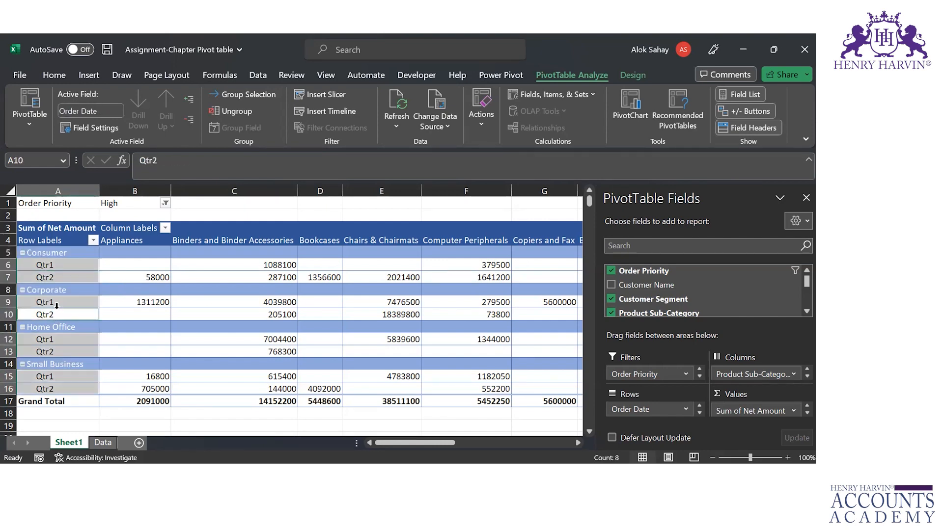
pyautogui.click(74, 265)
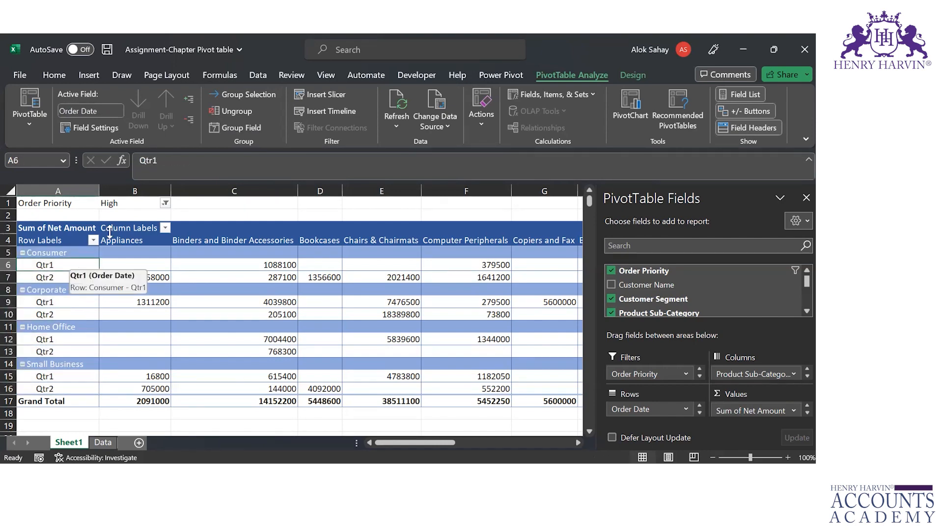
pyautogui.click(237, 96)
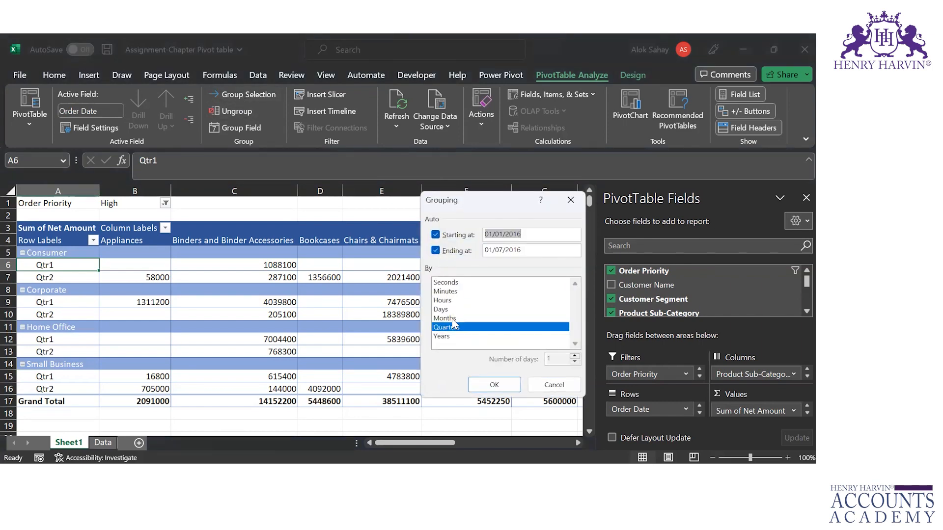
pyautogui.click(453, 319)
pyautogui.click(454, 328)
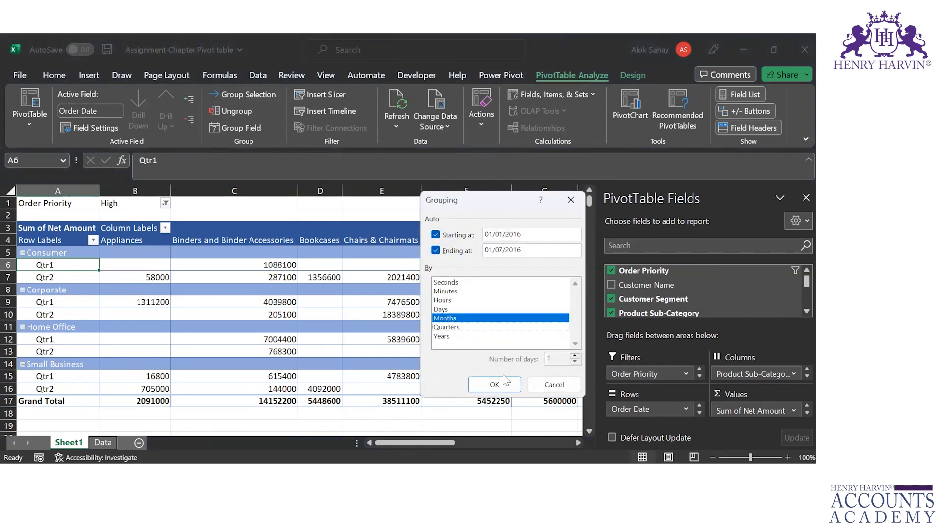
pyautogui.click(501, 382)
# Review the monthly rows of every customer segment down to the Grand Total and return to the start of the pivot table
pyautogui.press('Down')
pyautogui.press('Down')
pyautogui.press('Down')
pyautogui.press('Down')
pyautogui.press('Down')
pyautogui.press('Down')
pyautogui.press('Down')
pyautogui.press('Down')
pyautogui.press('Down')
pyautogui.press('Down')
pyautogui.press('Down')
pyautogui.press('Down')
pyautogui.press('Down')
pyautogui.press('Down')
pyautogui.press('Down')
pyautogui.press('Down')
pyautogui.press('Down')
pyautogui.press('Down')
pyautogui.press('Down')
pyautogui.press('Down')
pyautogui.press('Down')
pyautogui.press('Down')
pyautogui.press('Down')
pyautogui.press('Down')
pyautogui.press('Down')
pyautogui.press('Down')
pyautogui.press('Down')
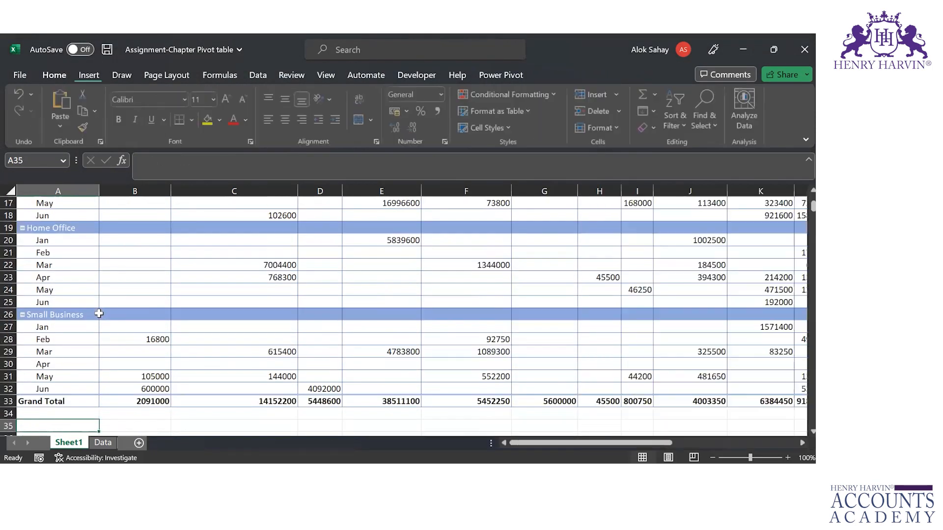
pyautogui.hotkey('ctrl', 'Up')
pyautogui.hotkey('ctrl', 'Up')
pyautogui.hotkey('ctrl', 'Up')
# Insert a slicer for the Order Priority field of the pivot table
pyautogui.click(49, 263)
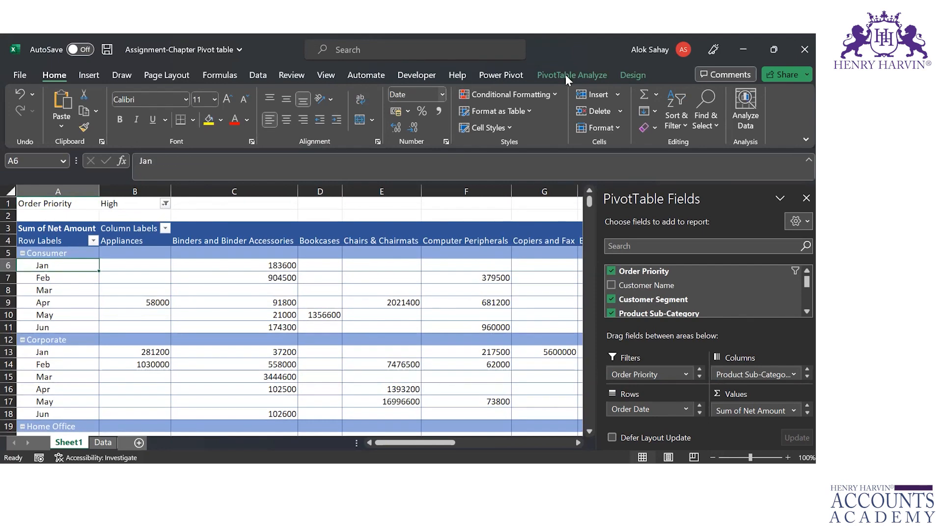
pyautogui.click(565, 75)
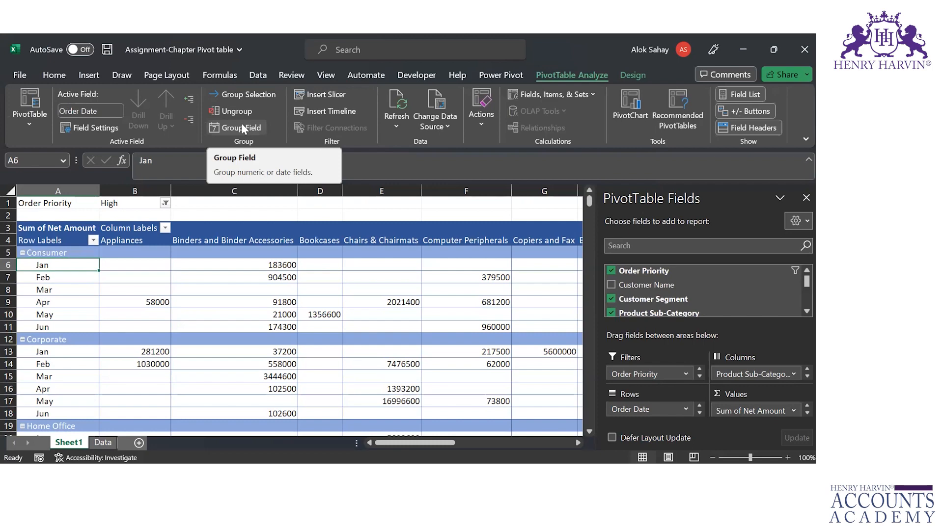
pyautogui.click(324, 95)
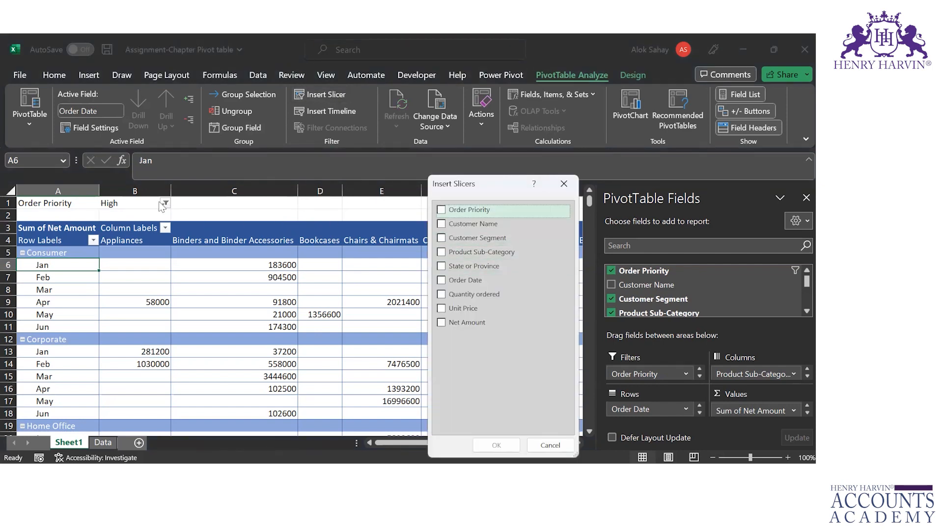
pyautogui.click(450, 211)
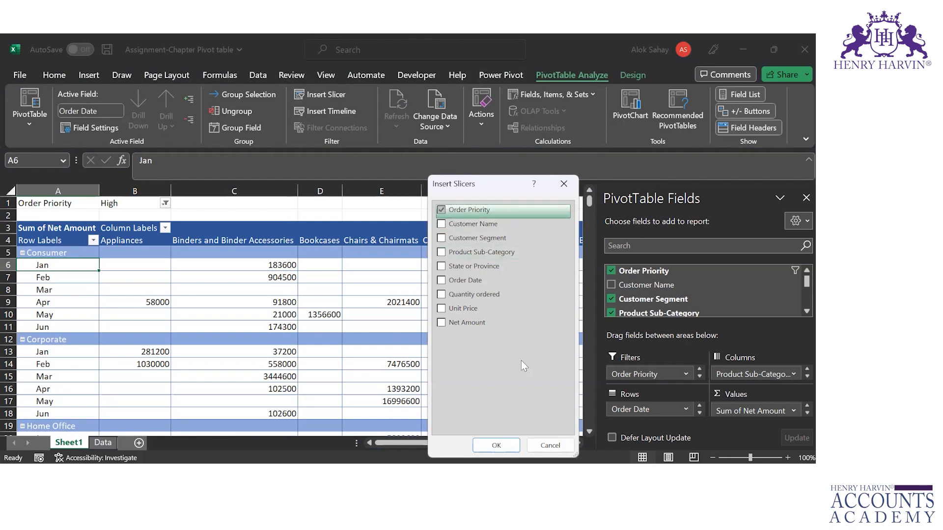
pyautogui.click(497, 447)
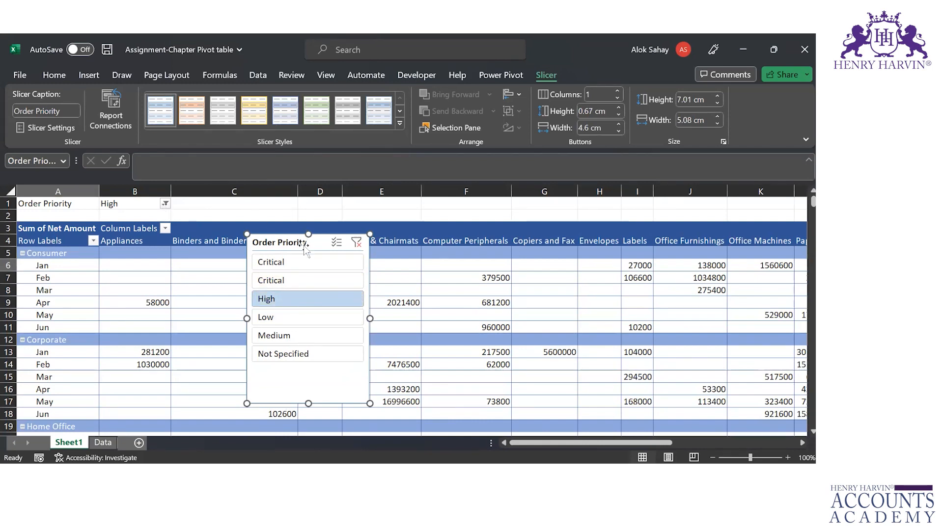
# Filter the pivot table through the slicer by each Critical entry, and extend the selection to both Critical entries, High and Medium
pyautogui.click(305, 260)
pyautogui.click(301, 278)
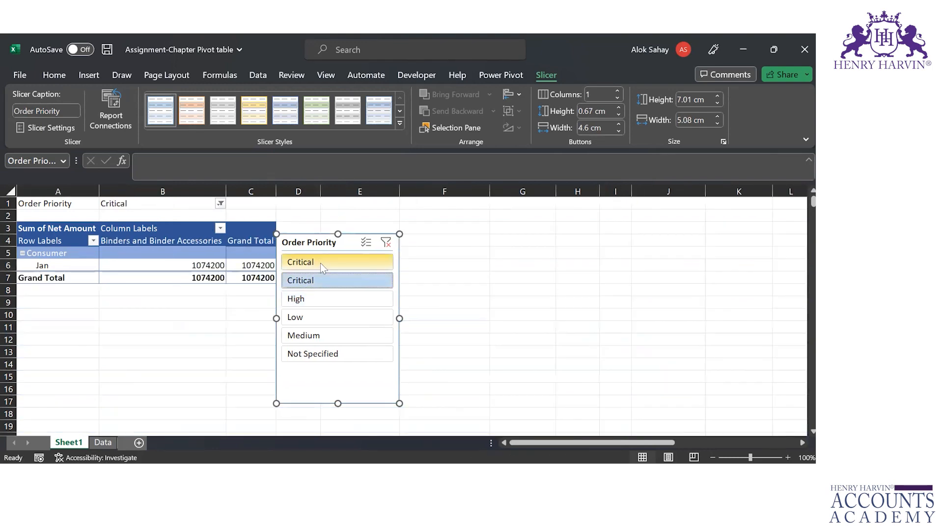
pyautogui.keyDown('ctrl'); pyautogui.click(320, 263); pyautogui.keyUp('ctrl')
pyautogui.keyDown('ctrl'); pyautogui.click(312, 298); pyautogui.keyUp('ctrl')
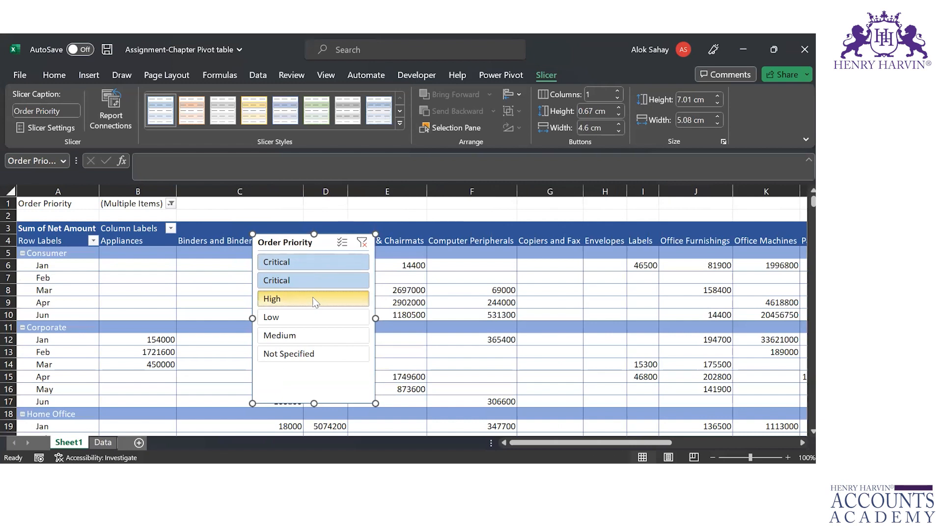
pyautogui.keyDown('ctrl'); pyautogui.click(311, 335); pyautogui.keyUp('ctrl')
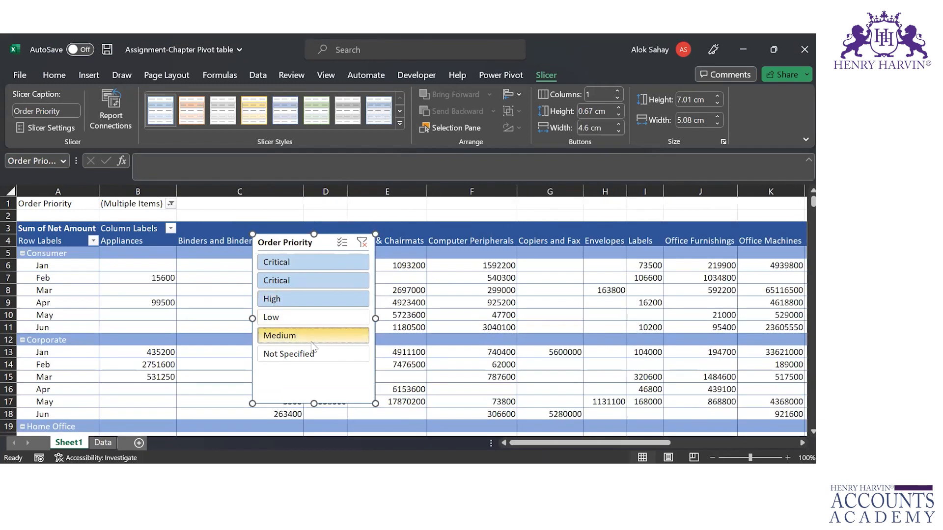
# Filter by each Critical entry and High one at a time, and clear the slicer's filter to include all order priorities
pyautogui.click(338, 257)
pyautogui.click(322, 274)
pyautogui.click(316, 293)
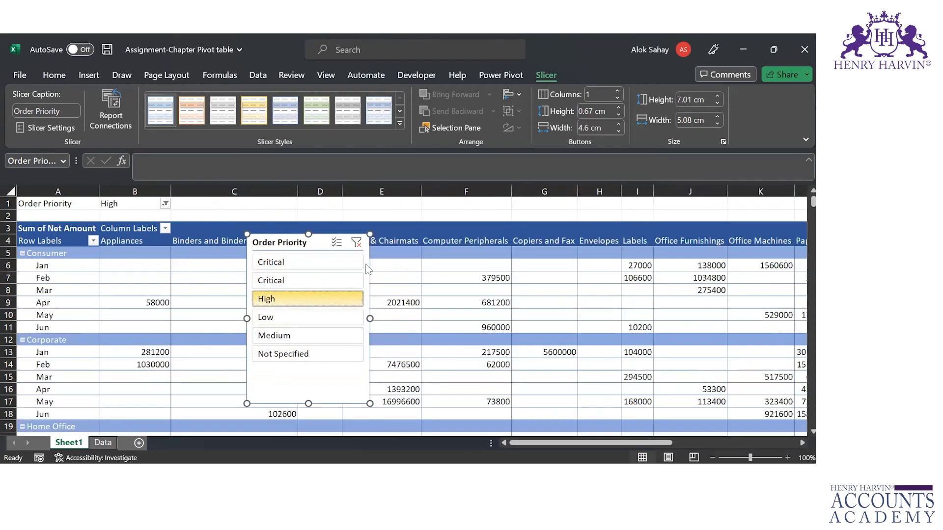
pyautogui.click(356, 242)
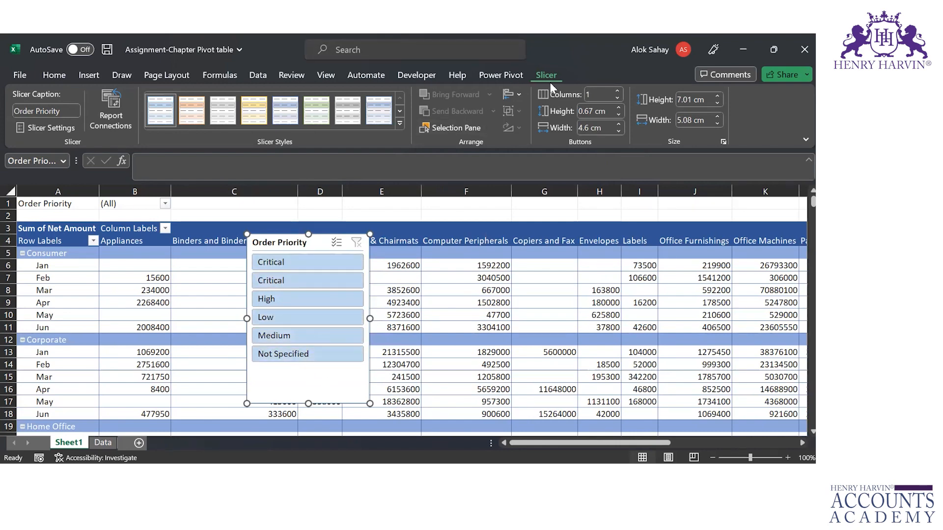
# Change the Order Priority slicer's caption to Priority List
pyautogui.click(73, 114)
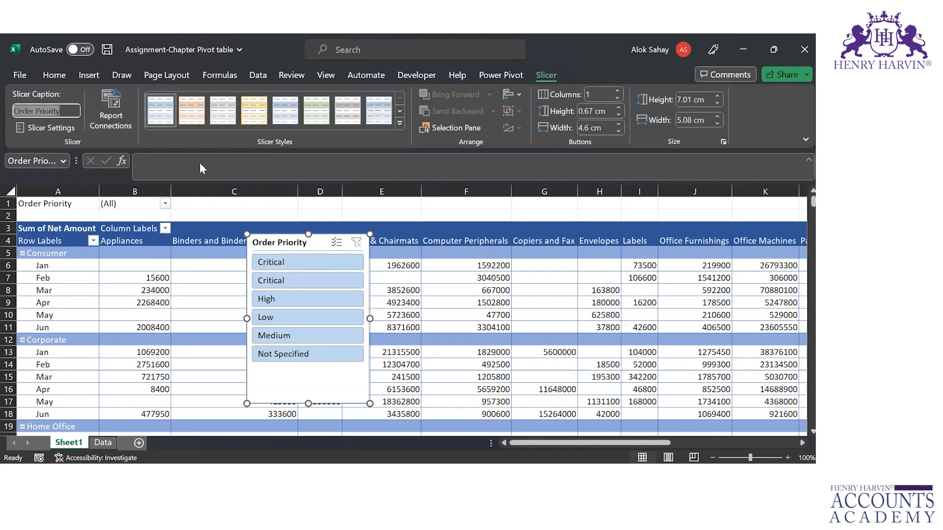
pyautogui.click(37, 111)
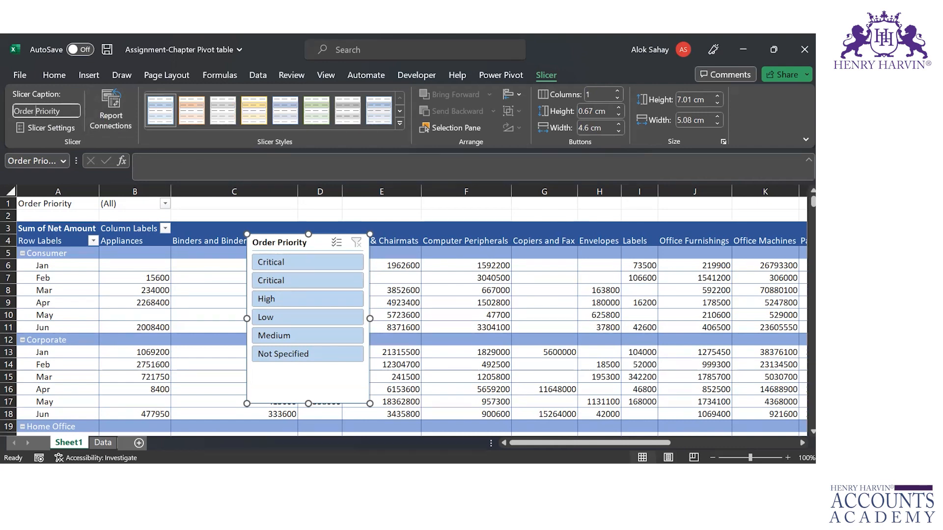
pyautogui.press('BackSpace')
pyautogui.press('BackSpace')
pyautogui.press('BackSpace')
pyautogui.press('BackSpace')
pyautogui.press('BackSpace')
pyautogui.press('BackSpace')
pyautogui.write('List')
pyautogui.press('Return')
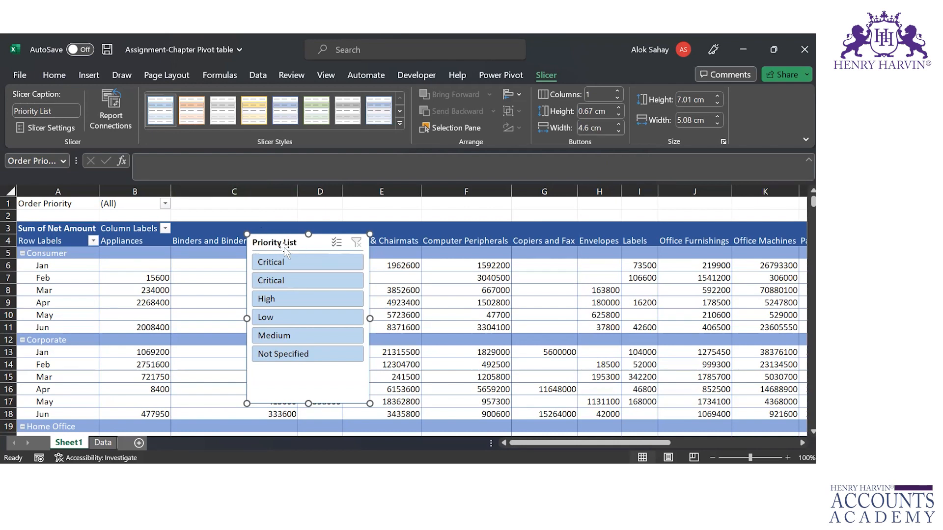
# Check which pivot tables the Priority List slicer is connected to, leaving its report connections as they are
pyautogui.click(111, 123)
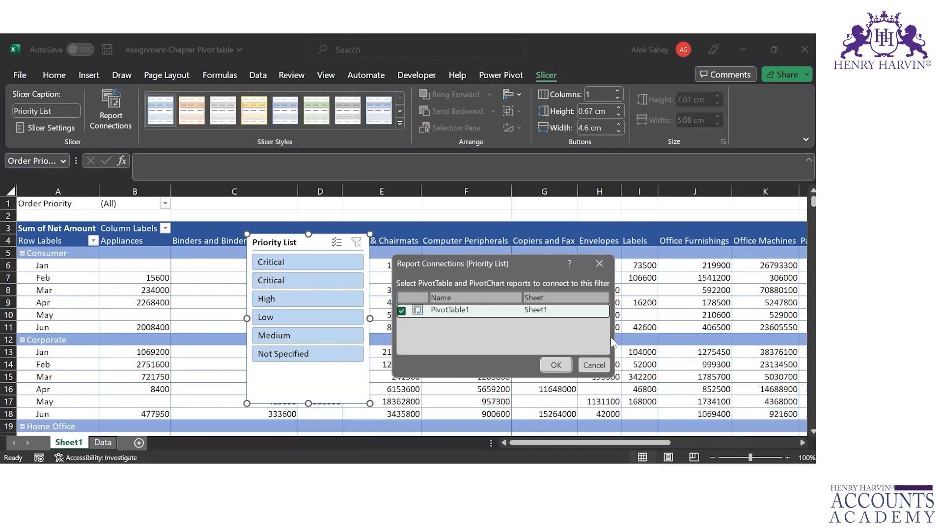
pyautogui.click(599, 364)
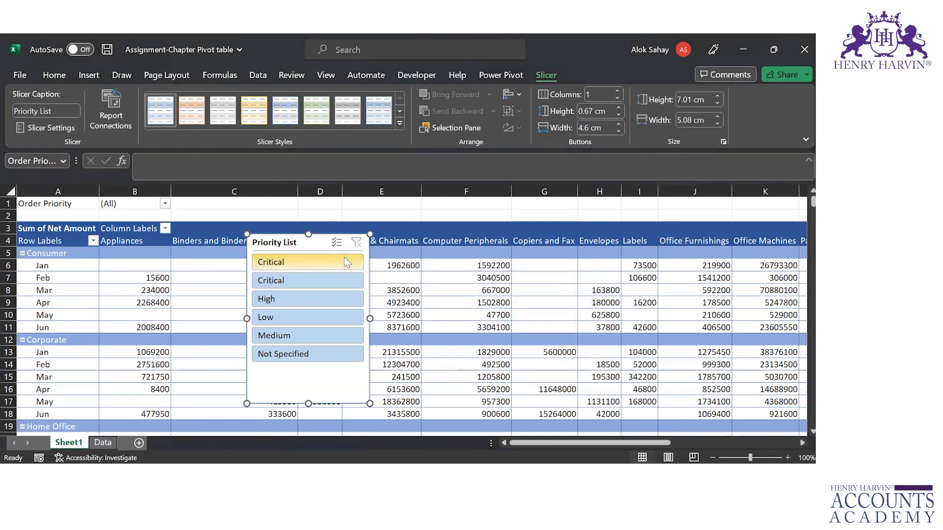